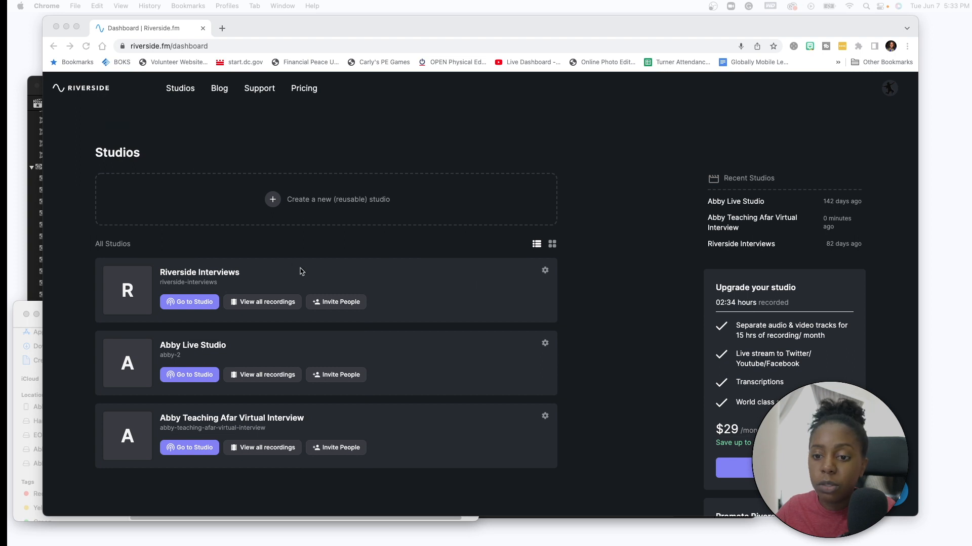
Join the Teaching Afar Virtual Interview studio as host with the FaceTime HD Camera and the using-headphones option.
click(195, 450)
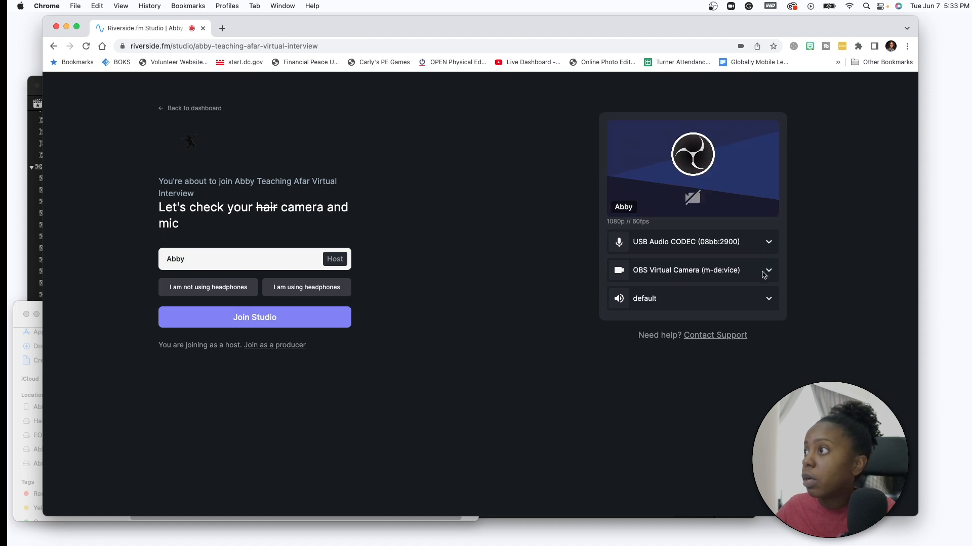
click(767, 271)
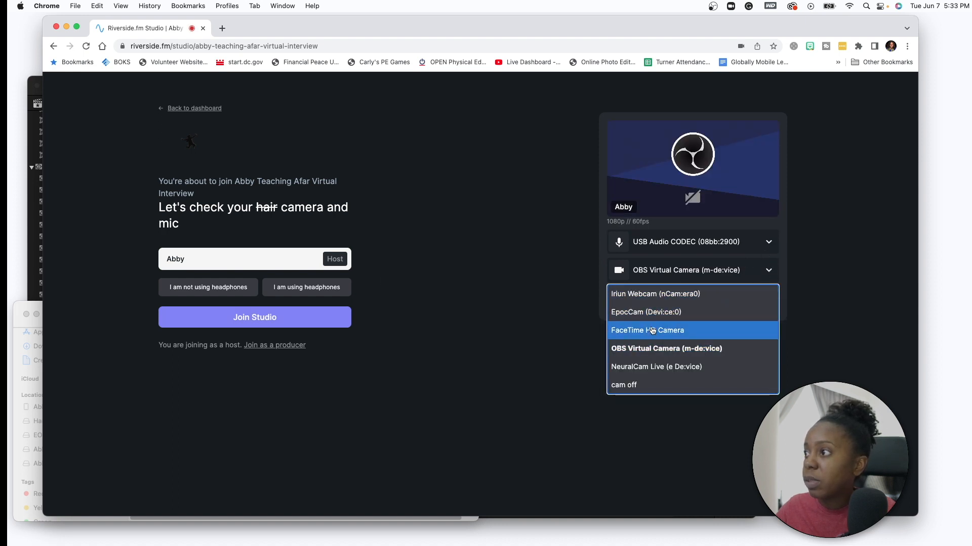
click(679, 331)
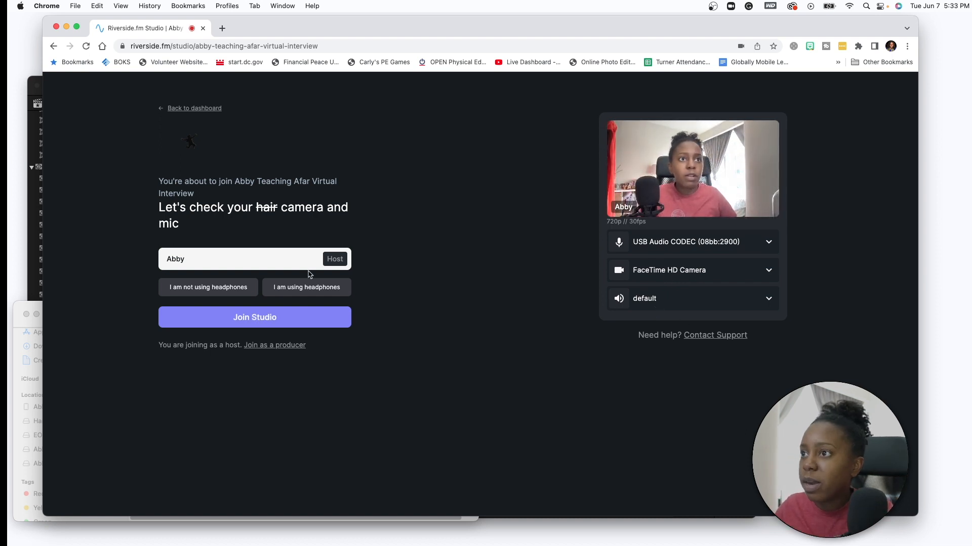
click(291, 290)
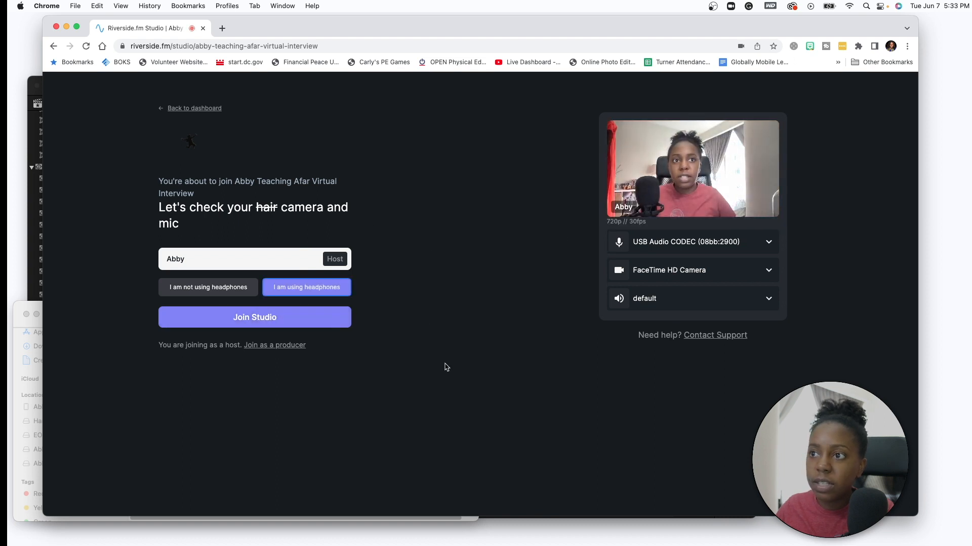
click(305, 321)
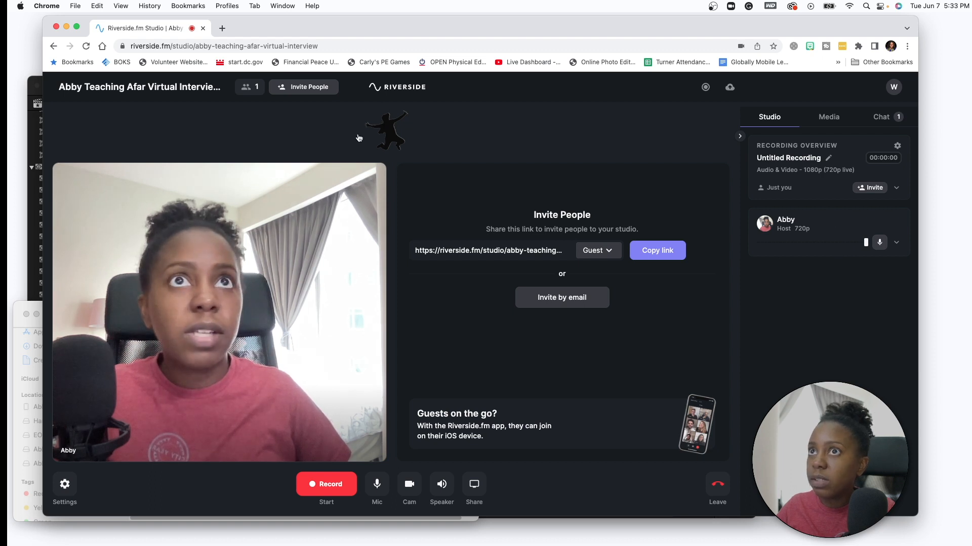
End the studio meeting for all participants and return to the dashboard.
click(720, 490)
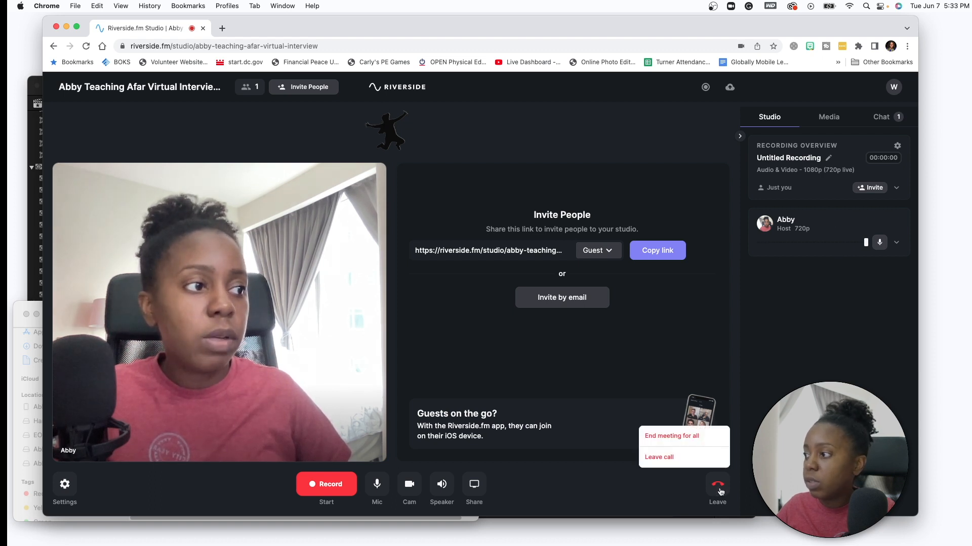
click(703, 438)
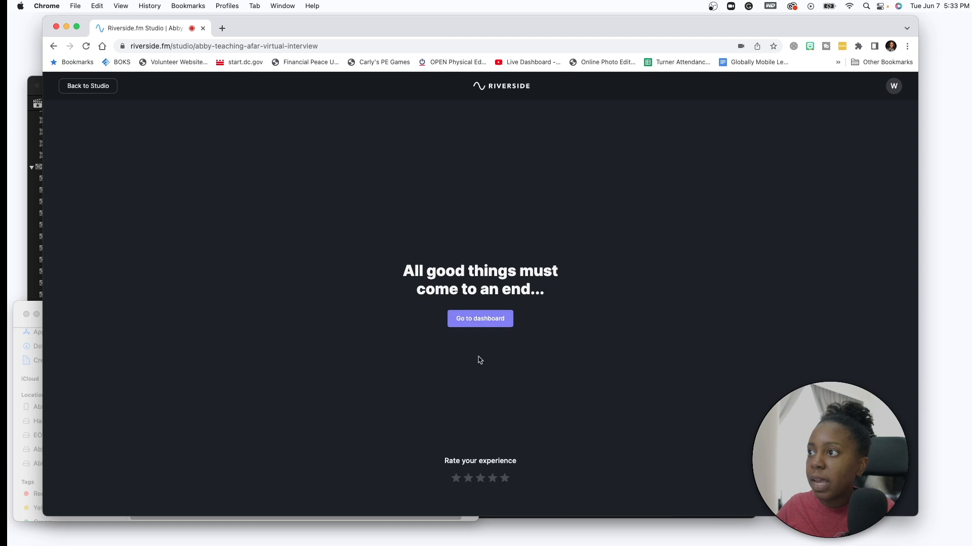
click(489, 320)
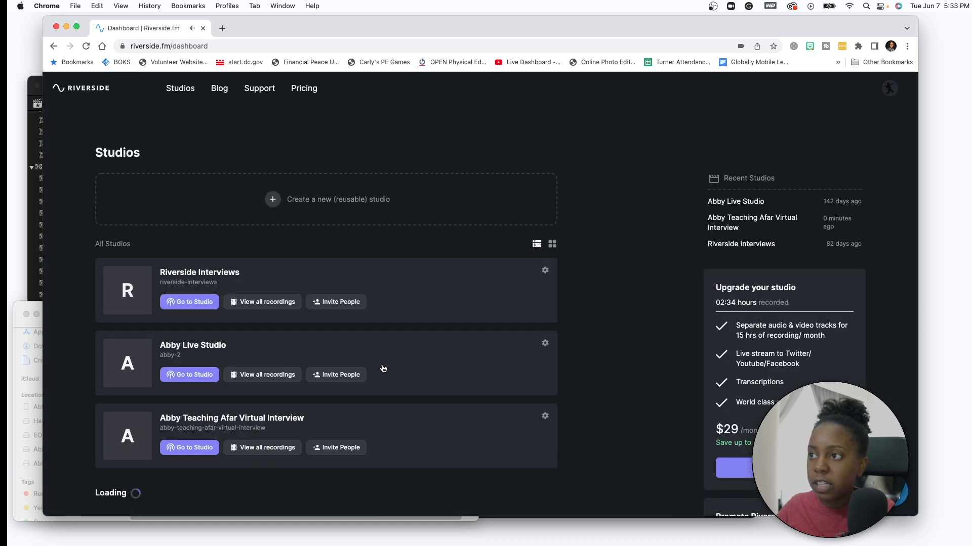
Open the Mar 11, 2022 guest recording from the Teaching Afar Virtual Interview studio's recordings and view its separated tracks.
click(256, 448)
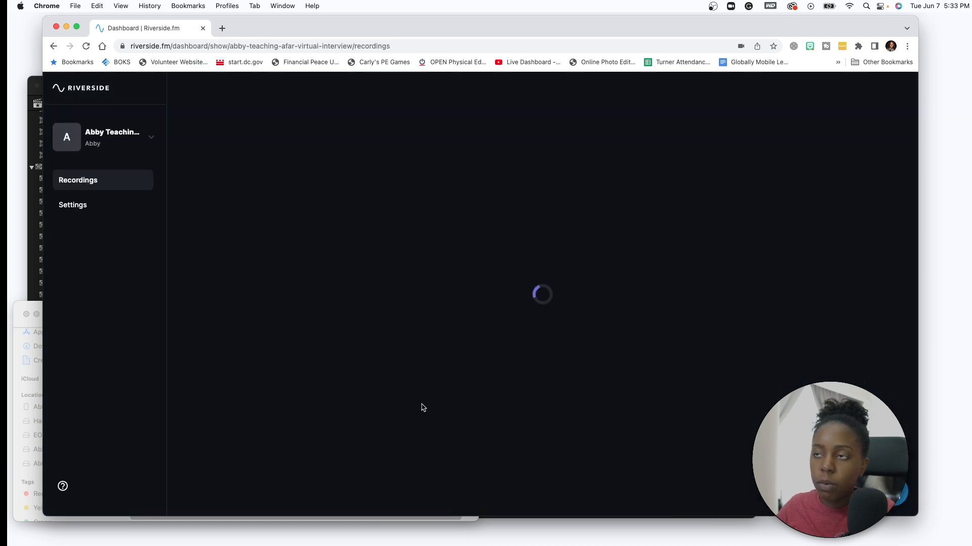
scroll(483, 373, down, 5)
scroll(483, 373, down, 3)
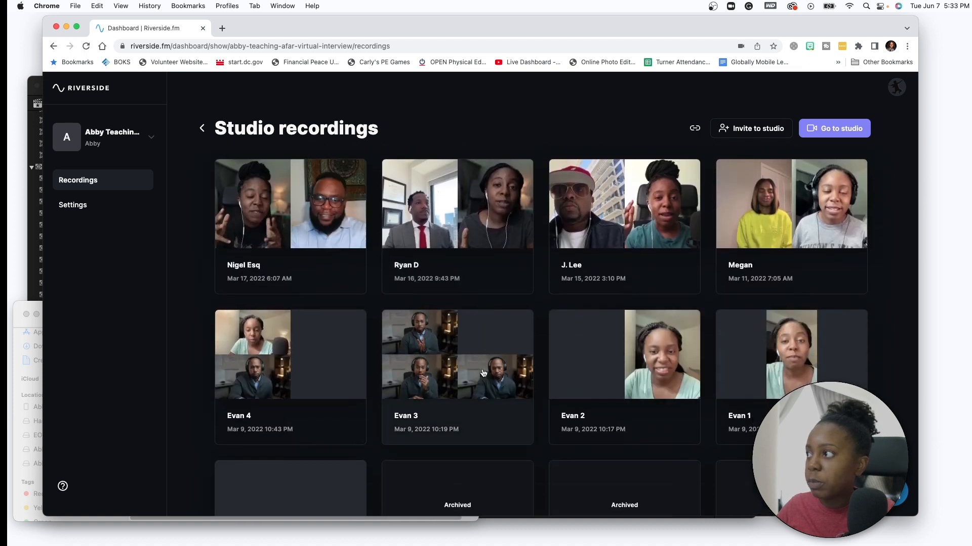
click(803, 270)
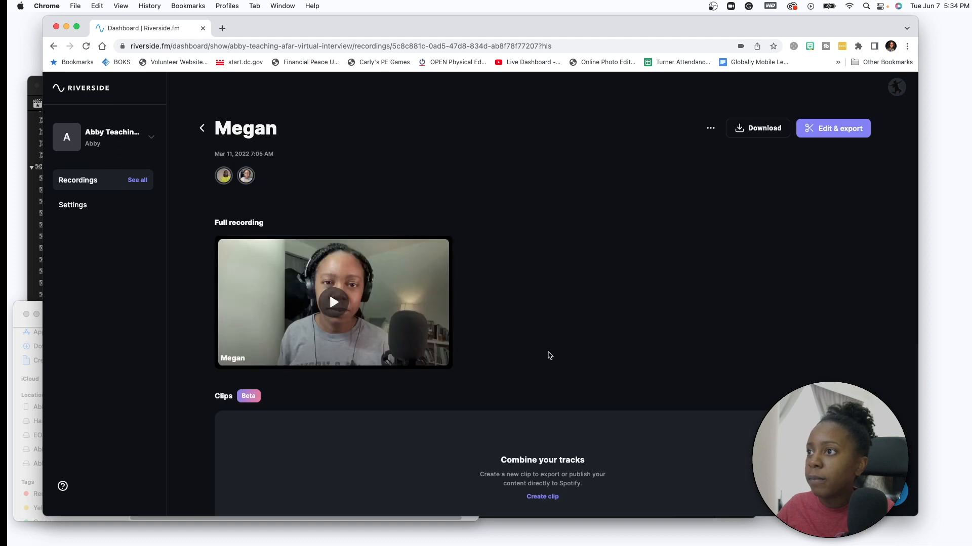
scroll(549, 354, down, 10)
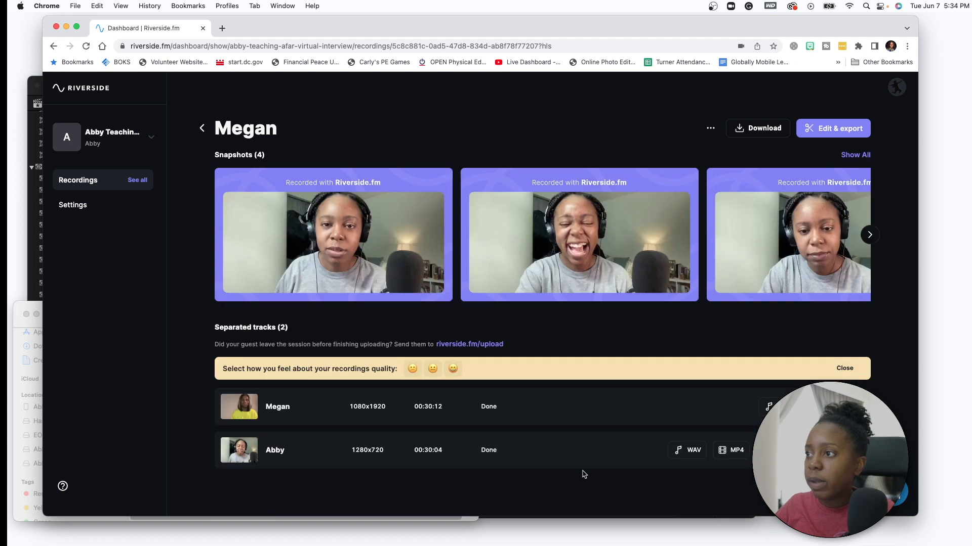
Switch to Finder and show the files in the Raw folder inside the guest's folder on the 4TB EX drive.
click(22, 314)
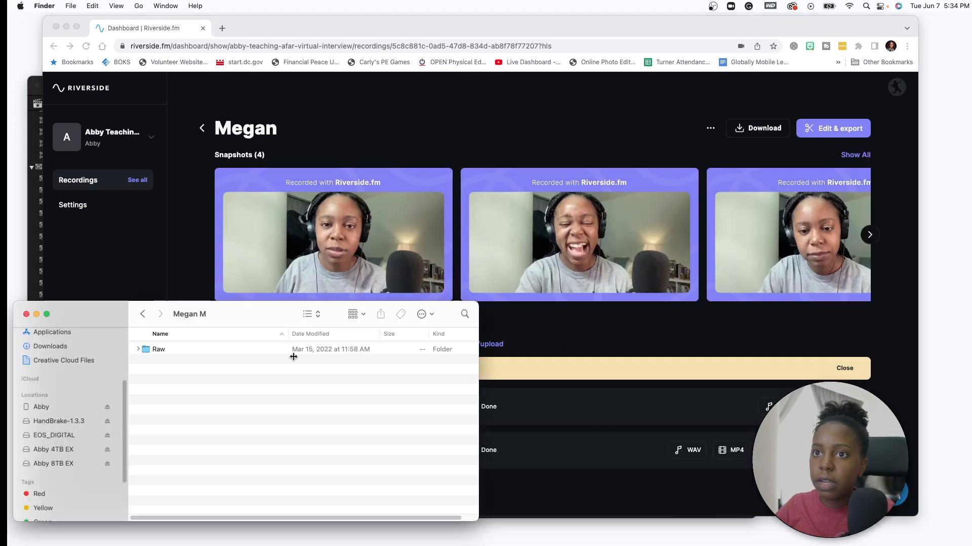
key(super+bracketleft)
scroll(159, 453, down, 3)
click(160, 455)
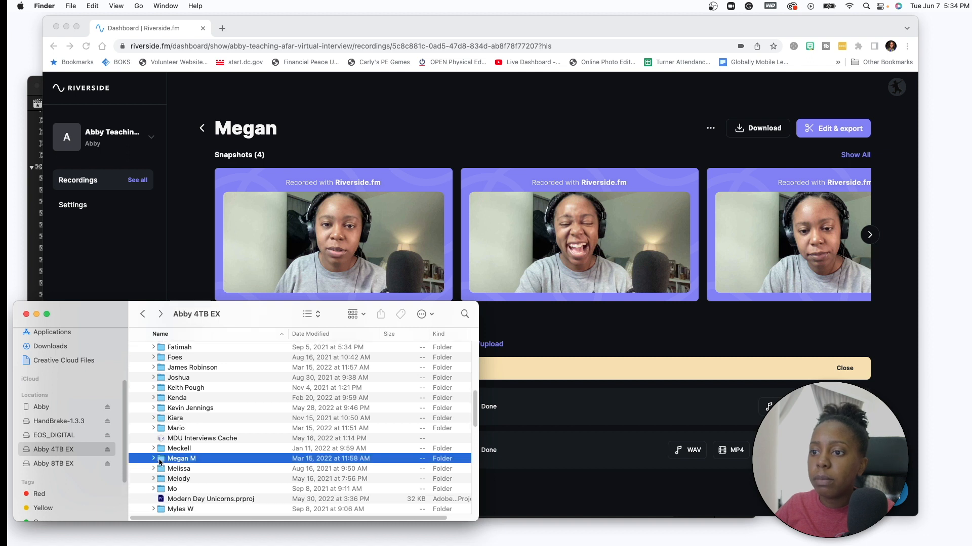
double_click(163, 461)
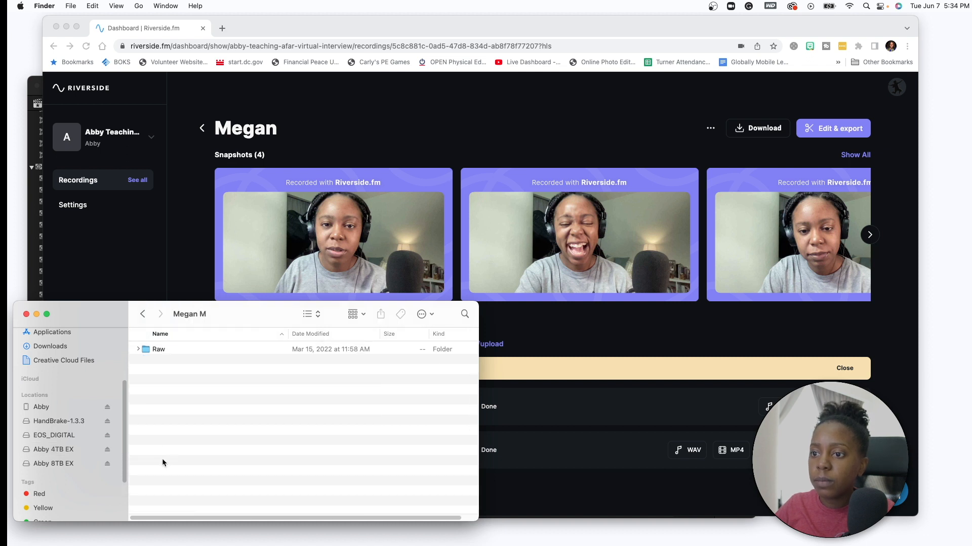
click(138, 350)
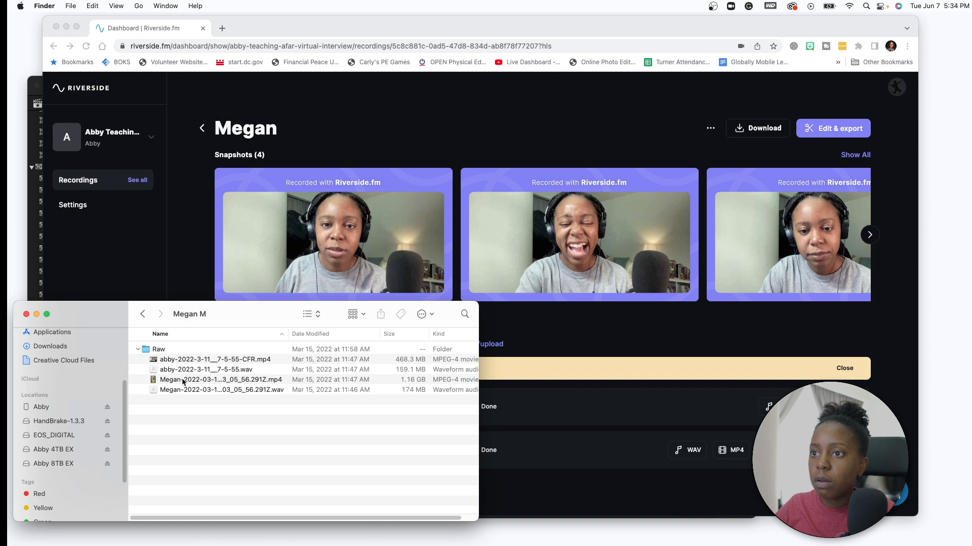
Switch to Final Cut Pro, move its window clear of Finder, and show the libraries with the first one collapsed.
click(339, 126)
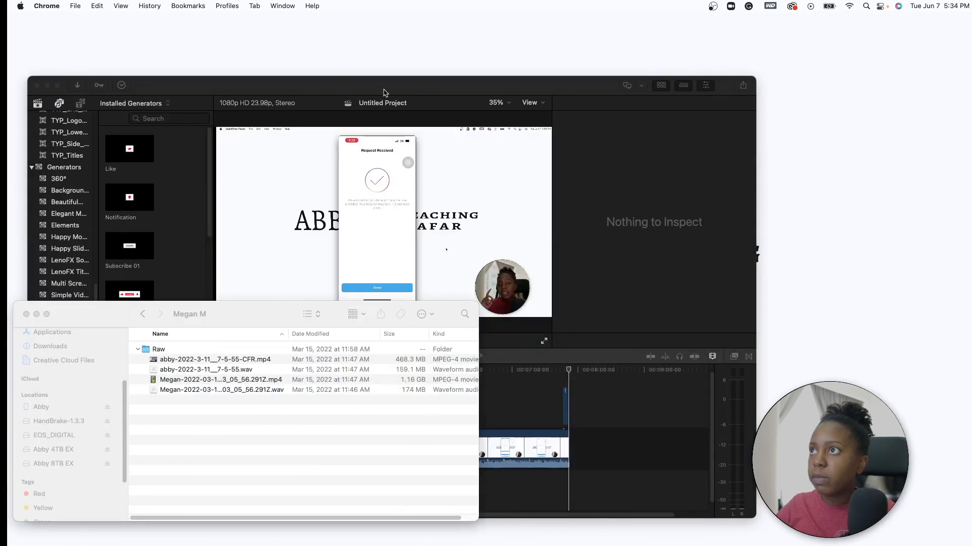
click(397, 85)
drag(398, 86, 451, 35)
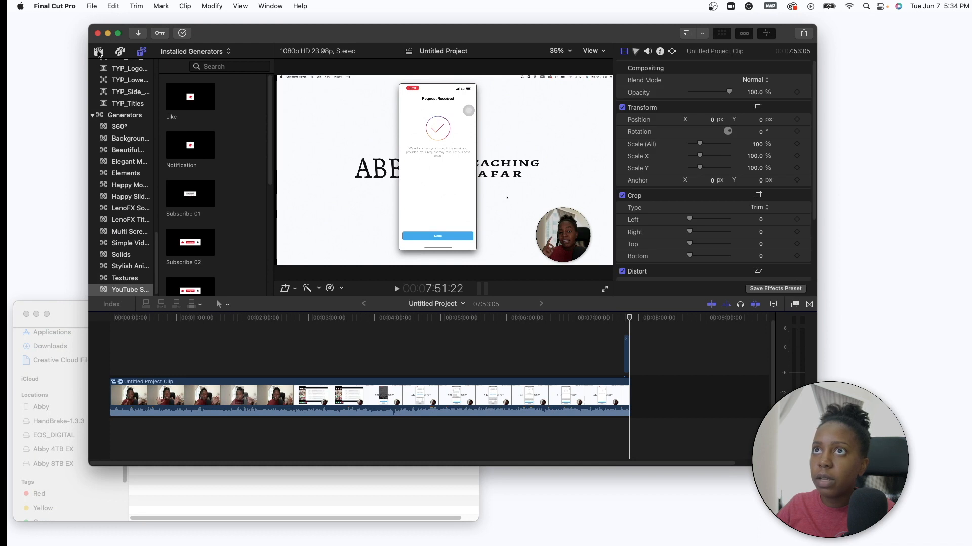
click(98, 51)
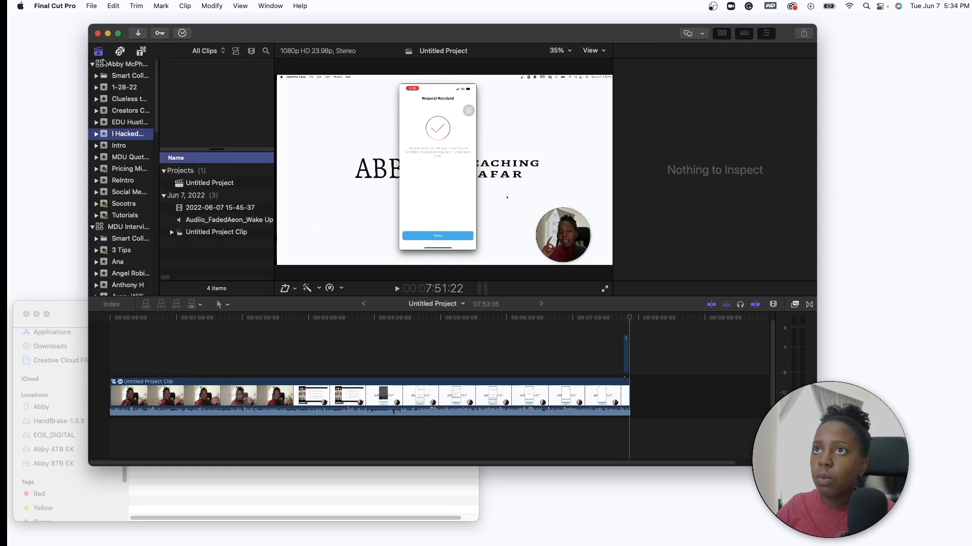
click(89, 65)
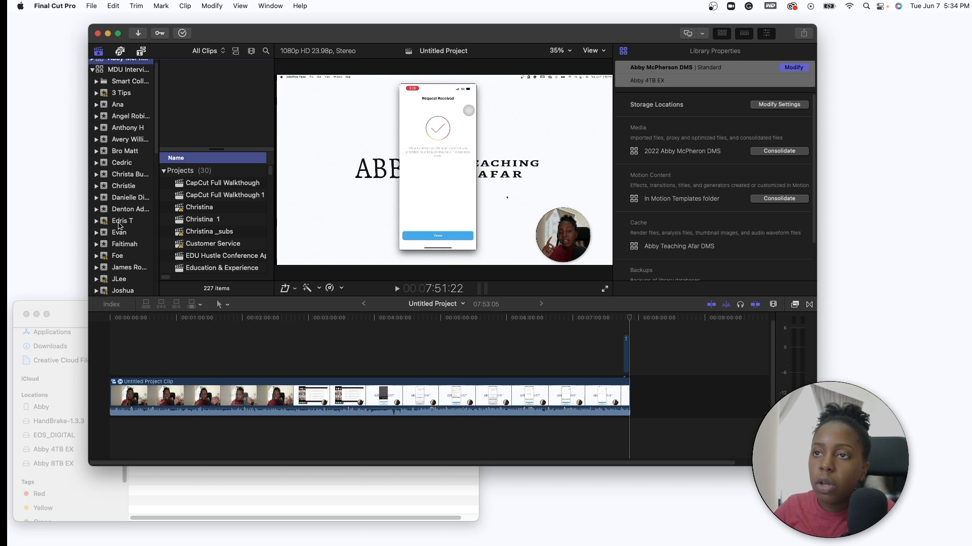
Create an event in the MDU Interviews library named with the guest's first name and last initial, including a new 1080p HD project.
right_click(103, 77)
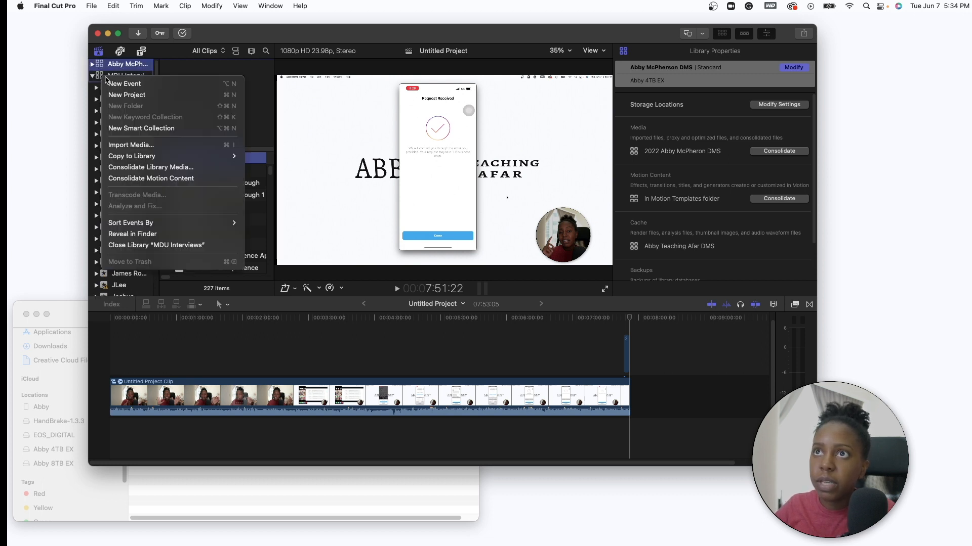
click(125, 84)
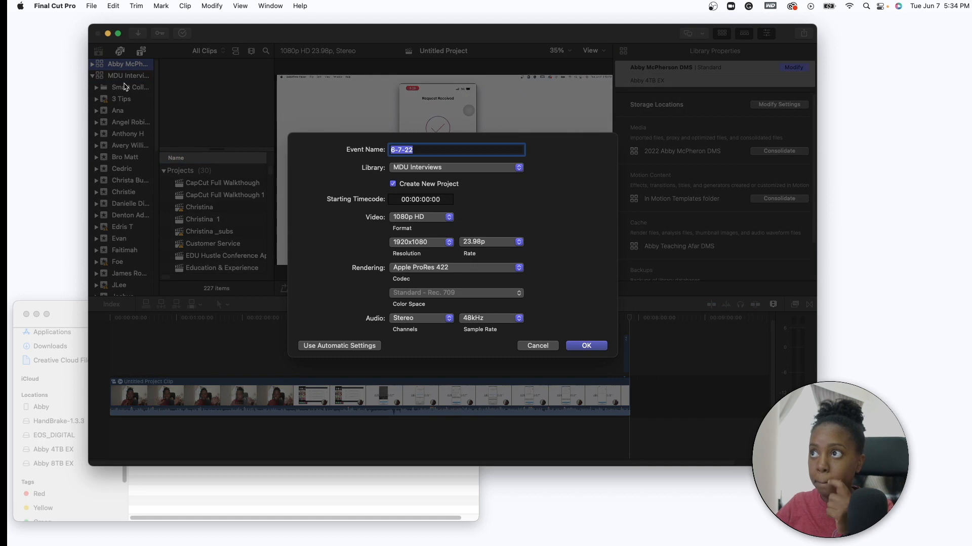
text(Megan M)
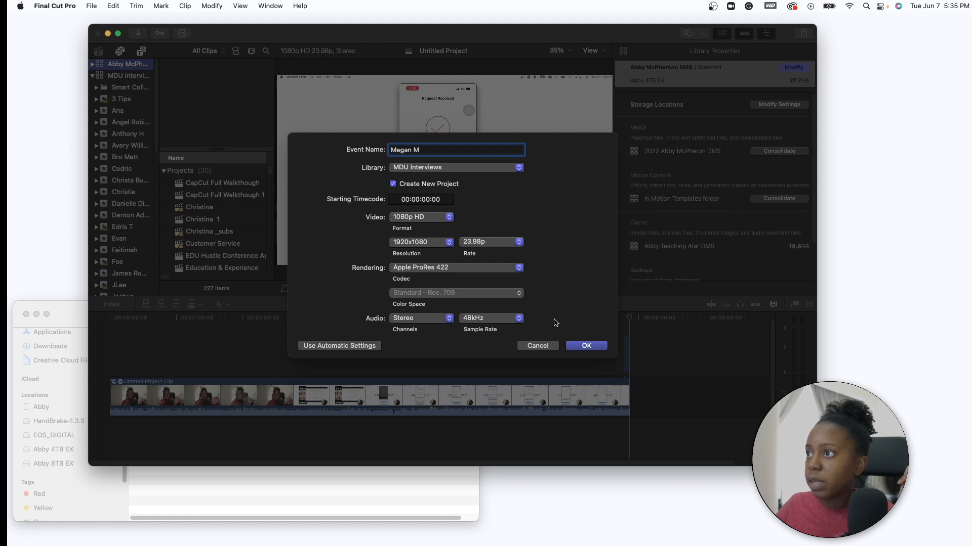
click(585, 346)
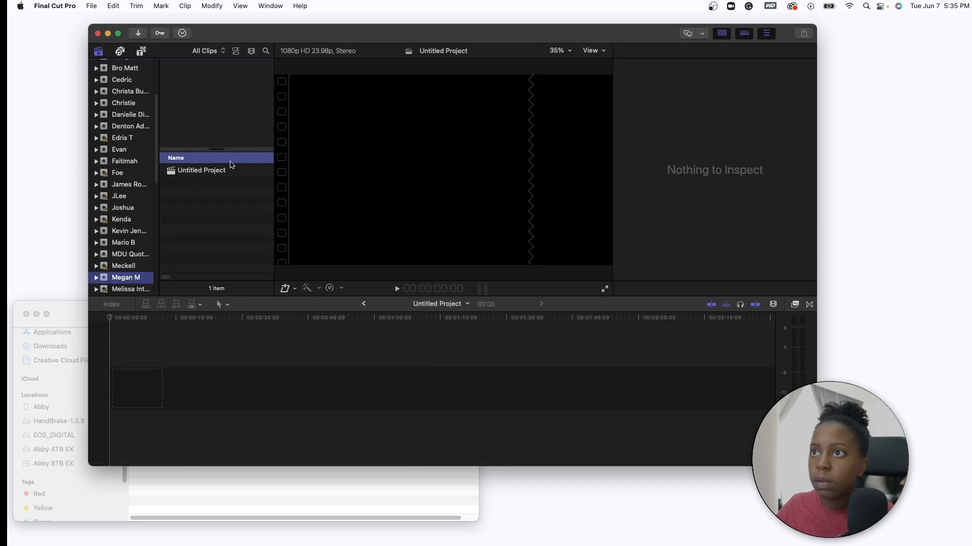
Enlarge the editing window and rename the event's untitled project as the guest's first name followed by "Angle".
click(197, 172)
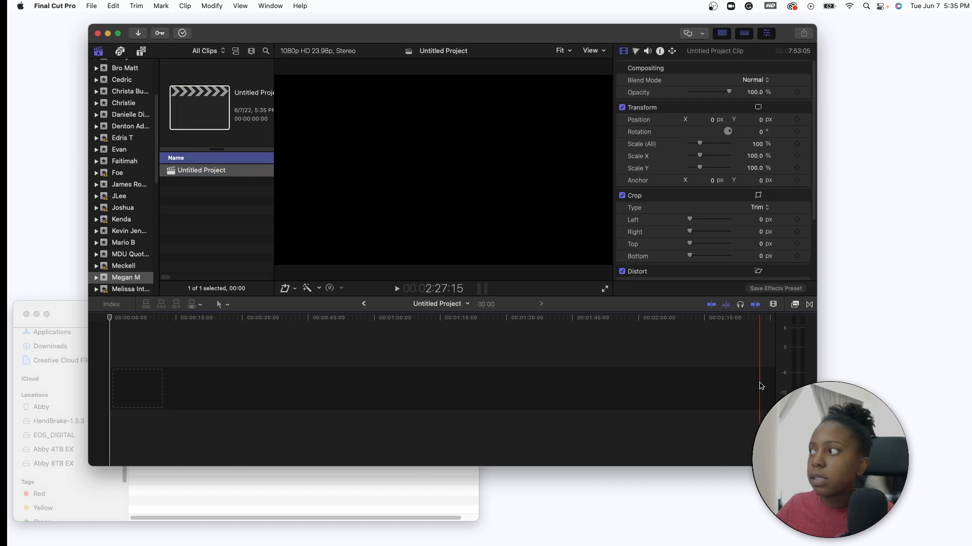
drag(816, 466, 931, 534)
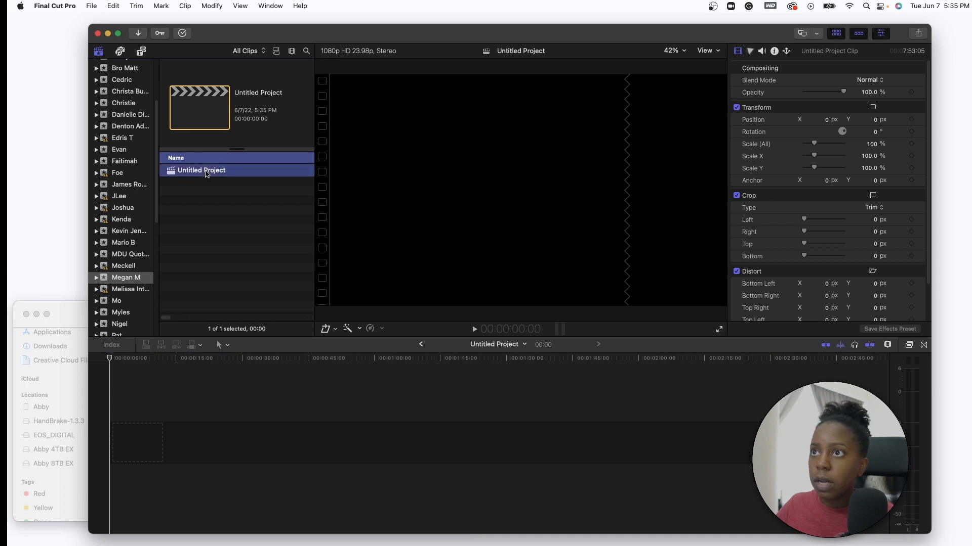
click(207, 172)
click(207, 172)
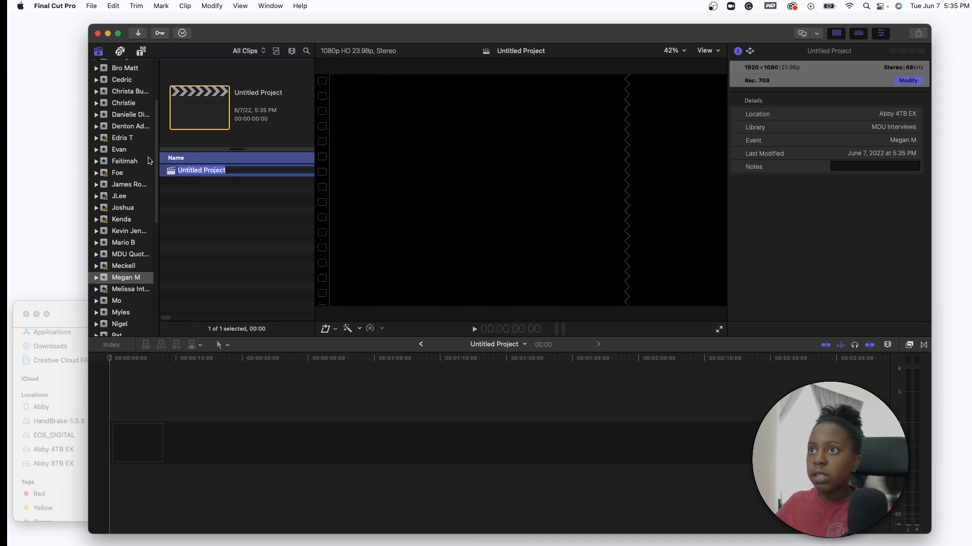
text(Ma)
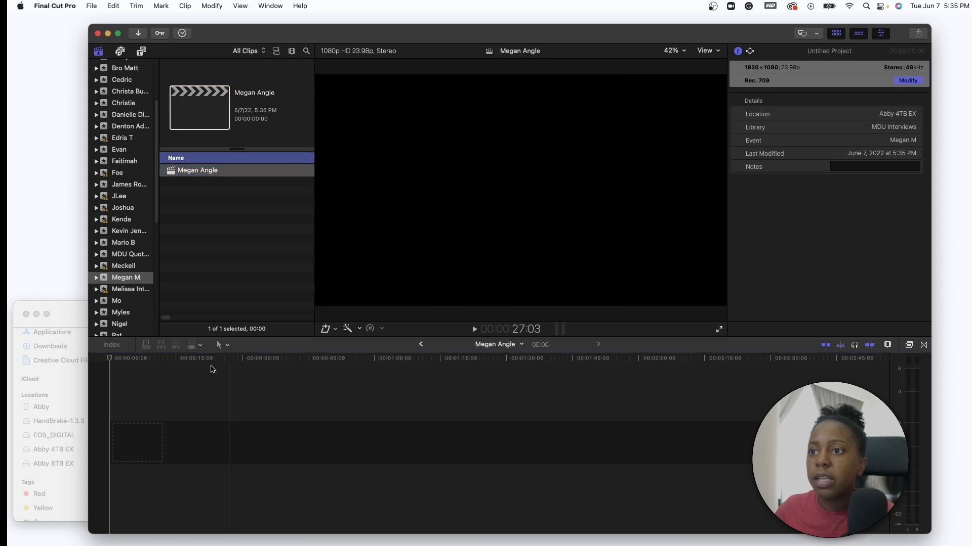
click(253, 372)
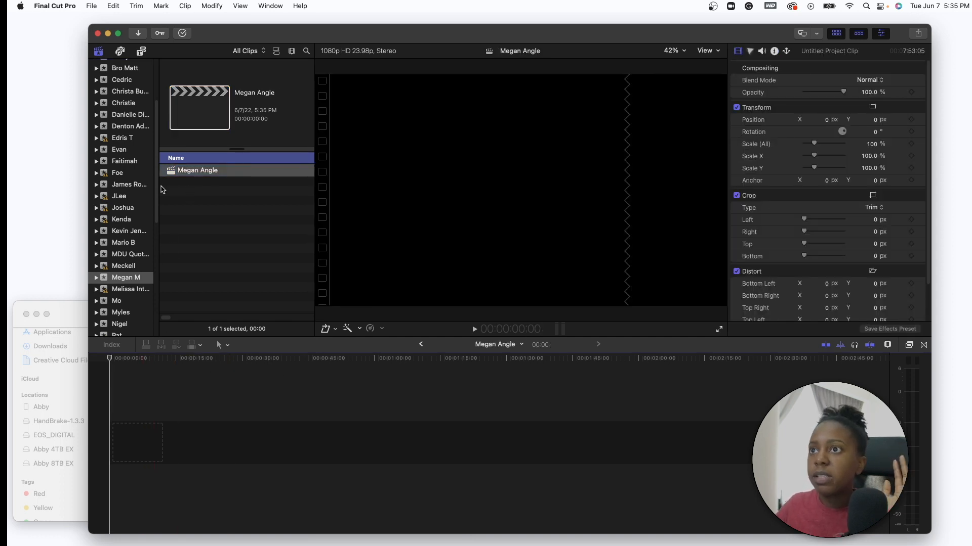
Create a second project in the guest's event, named with the host's first name followed by "Angle".
right_click(118, 276)
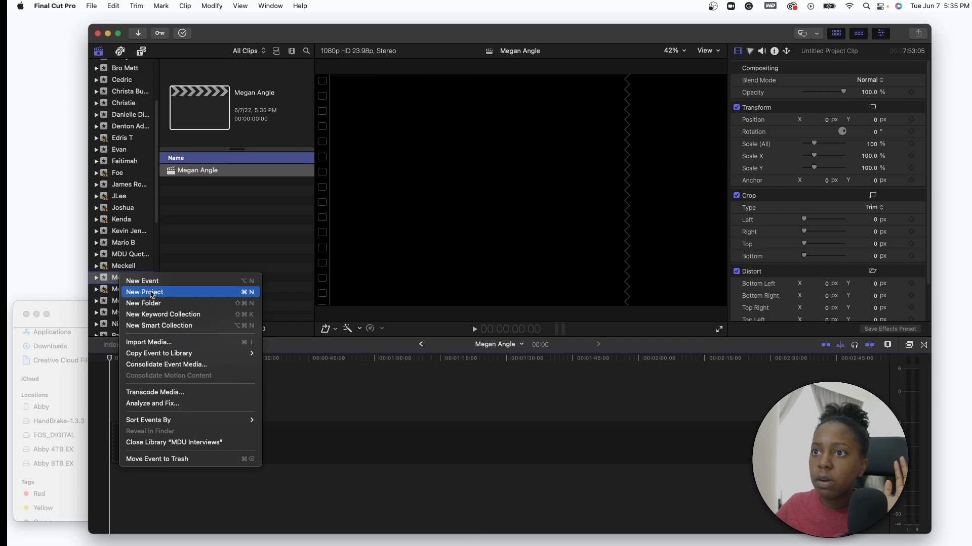
click(152, 293)
text(Abby Angle)
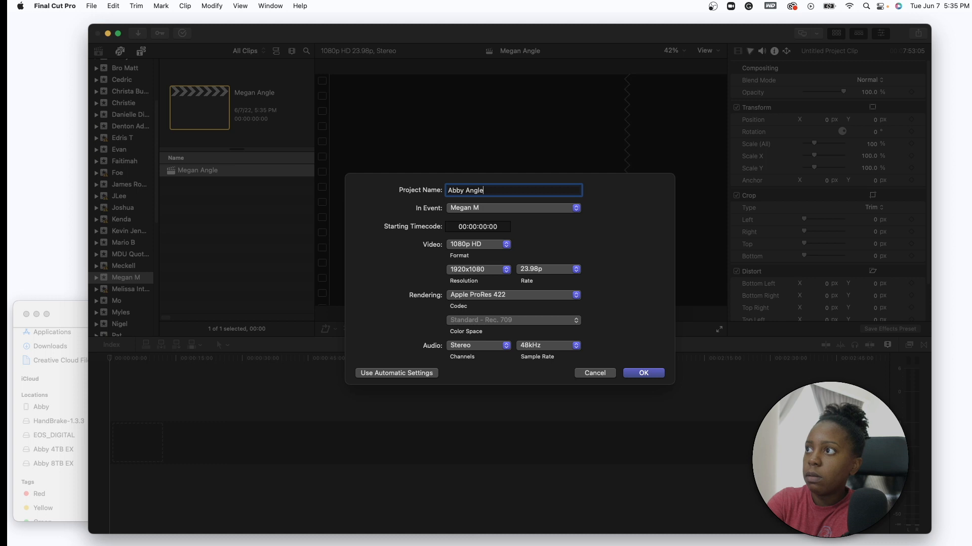
key(Return)
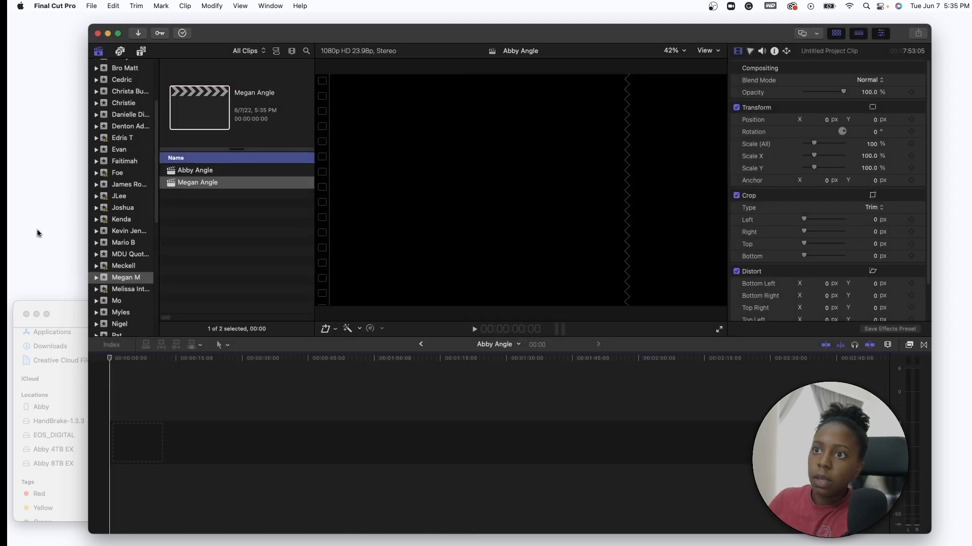
Create a third project in the guest's event, named with the host's and guest's first names joined by "&" and followed by "Angle".
right_click(129, 285)
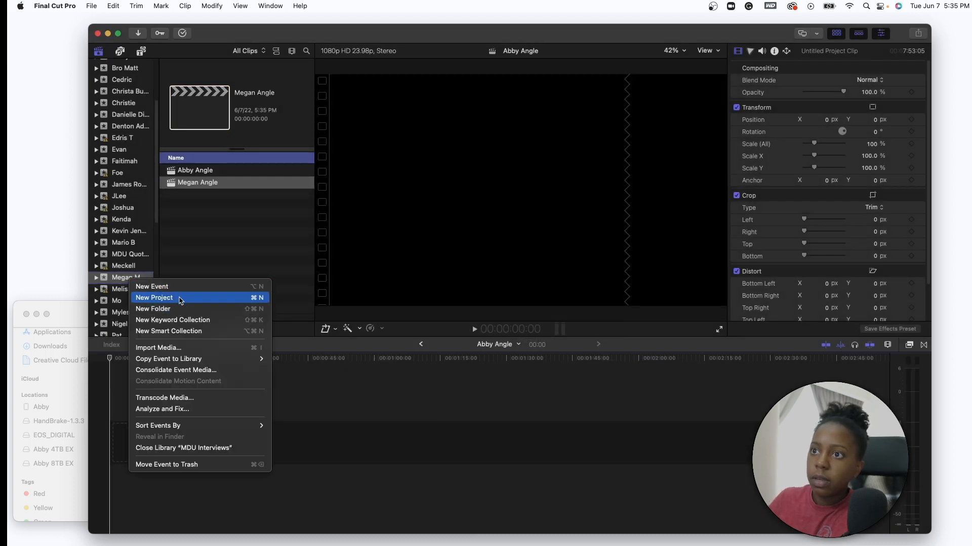
click(181, 300)
text(Abby & Megan Angle)
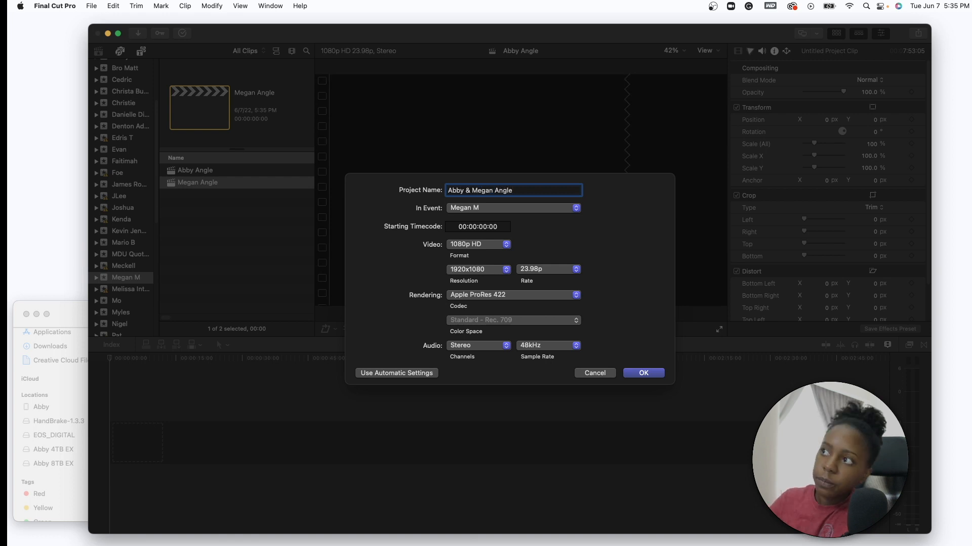
click(643, 373)
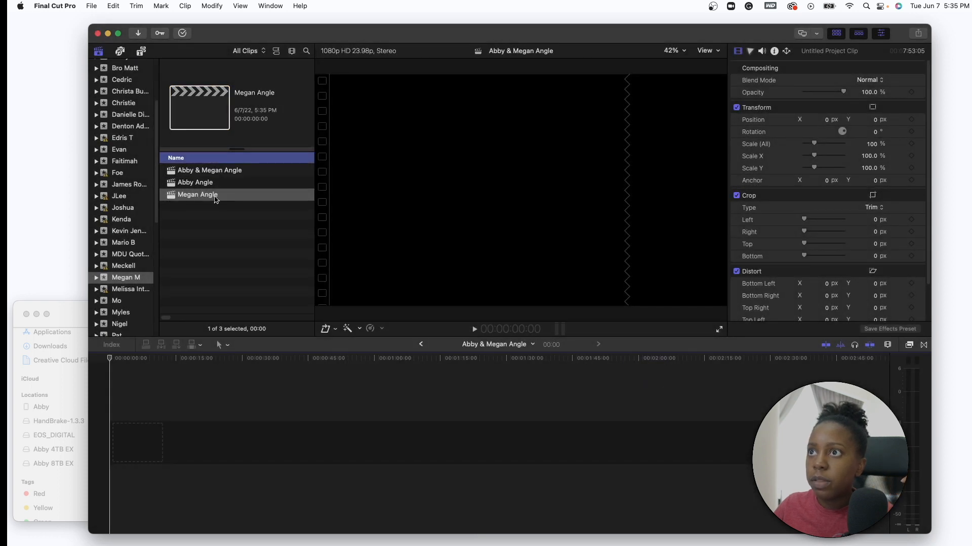
Open the guest's angle project and add the guest's MP4 recording from the Finder's Raw folder to its timeline.
click(70, 318)
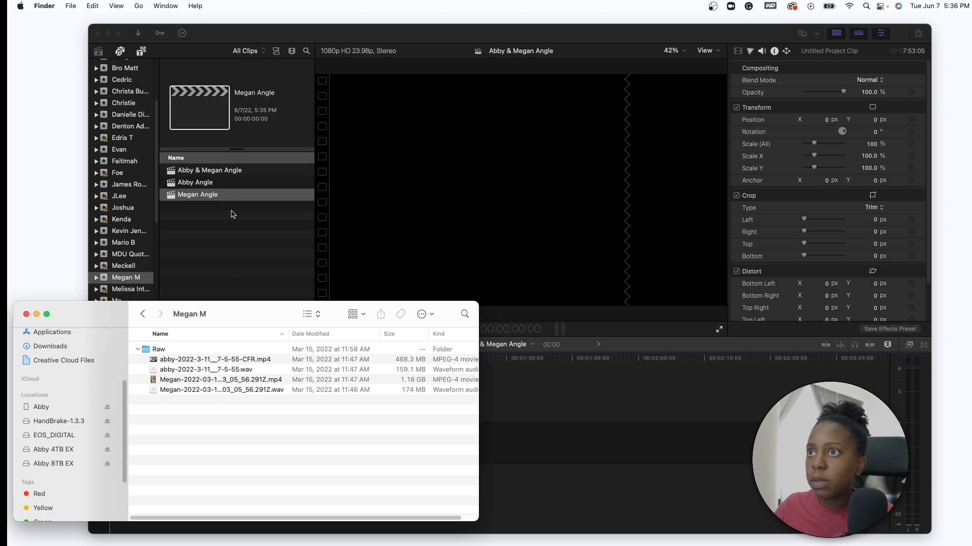
click(177, 196)
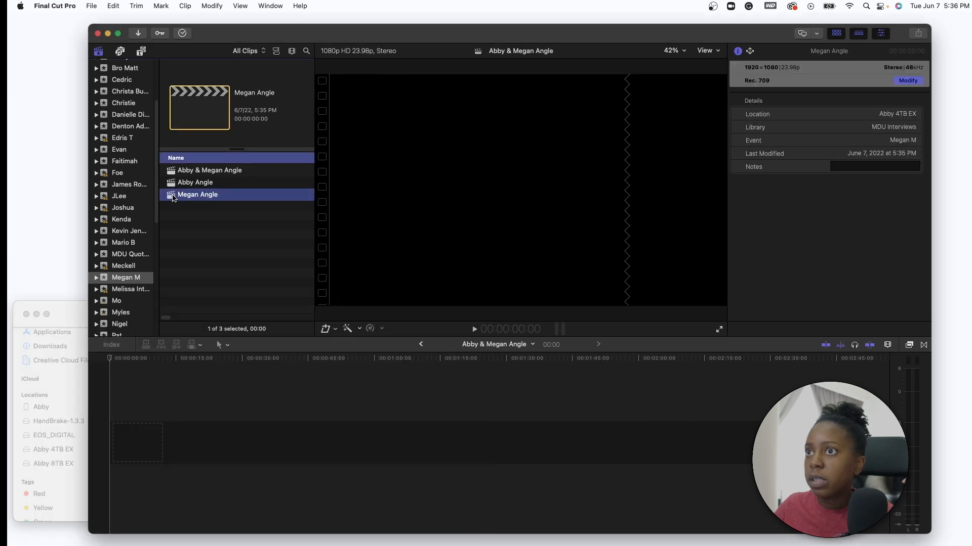
double_click(173, 197)
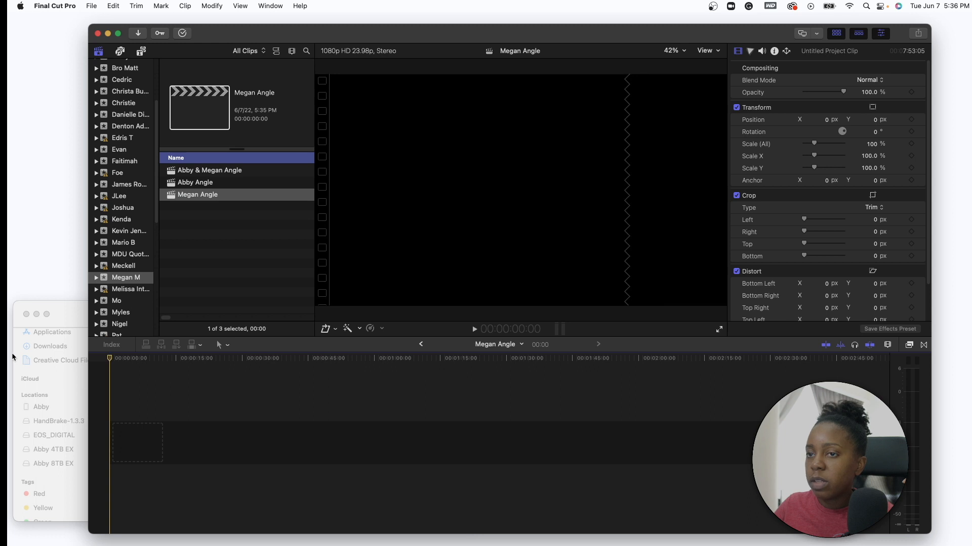
click(71, 306)
drag(194, 380, 531, 440)
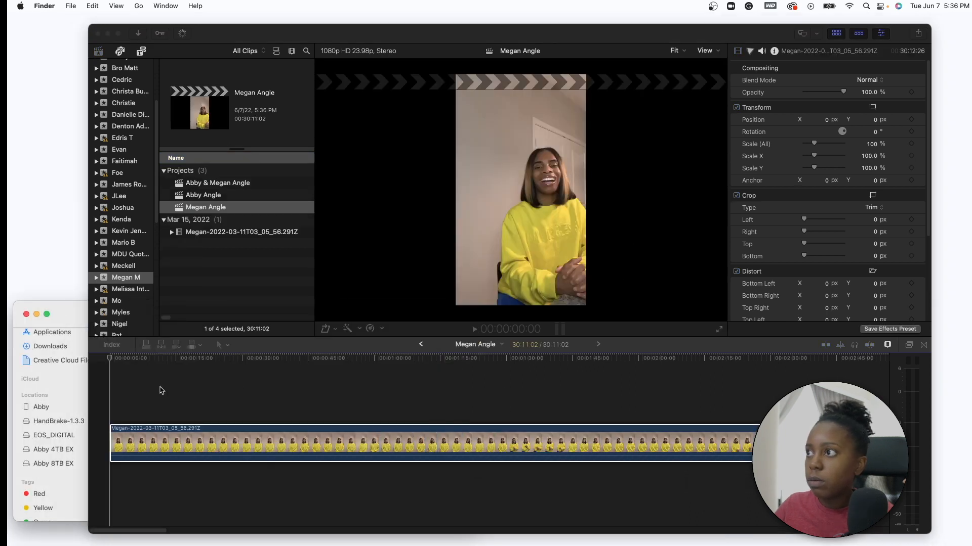
Open the host's angle project and add the host's CFR MP4 recording from the Finder's Raw folder to its timeline.
double_click(196, 198)
click(74, 308)
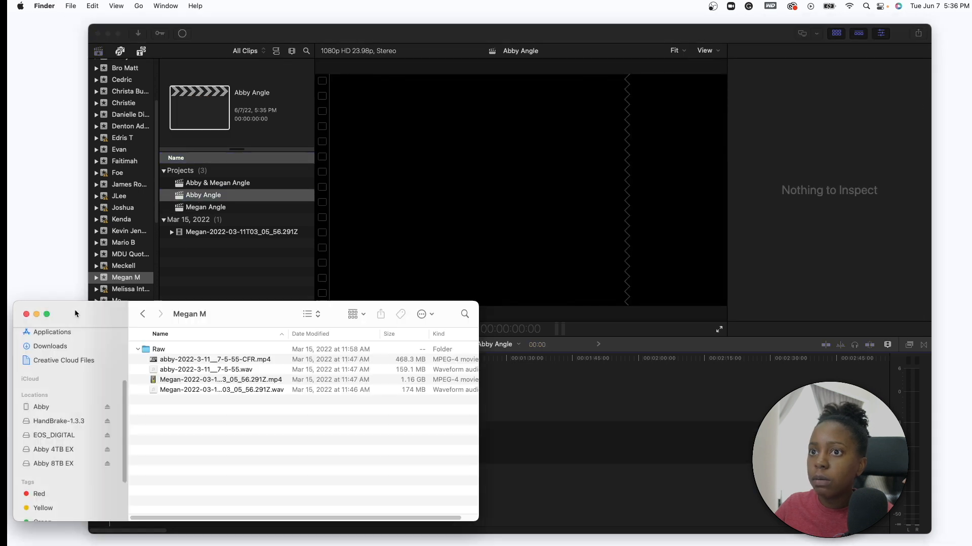
drag(176, 361, 539, 443)
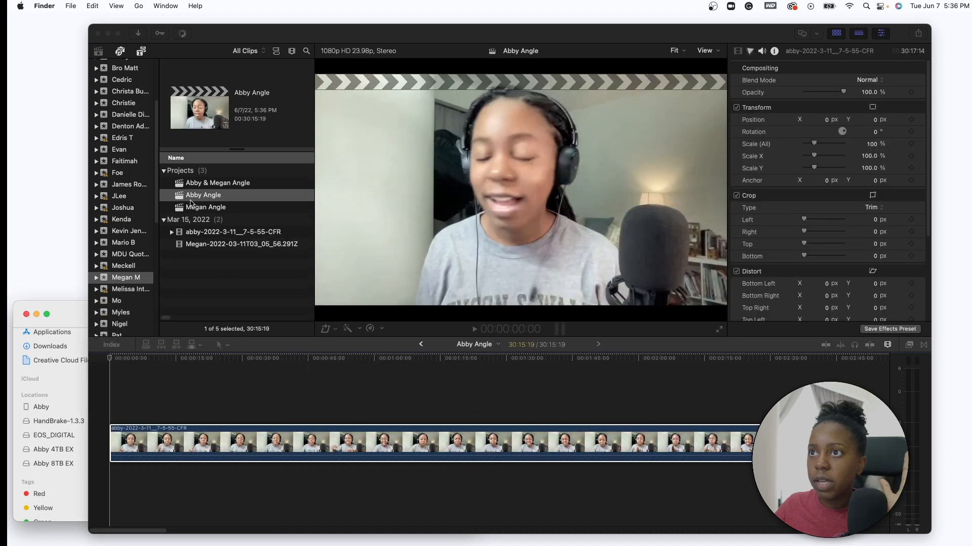
Reopen the guest's angle project and scale its vertical video clip up to 177%.
click(188, 209)
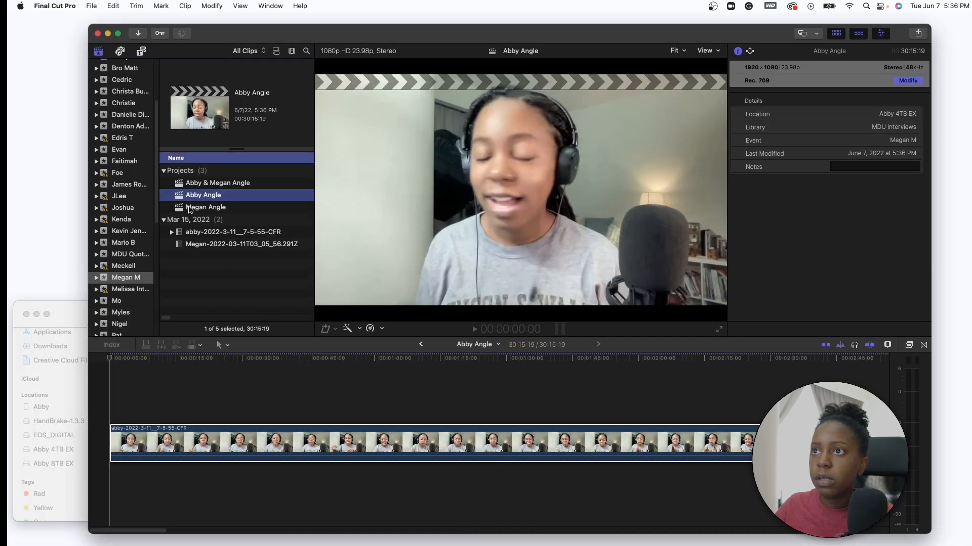
double_click(188, 208)
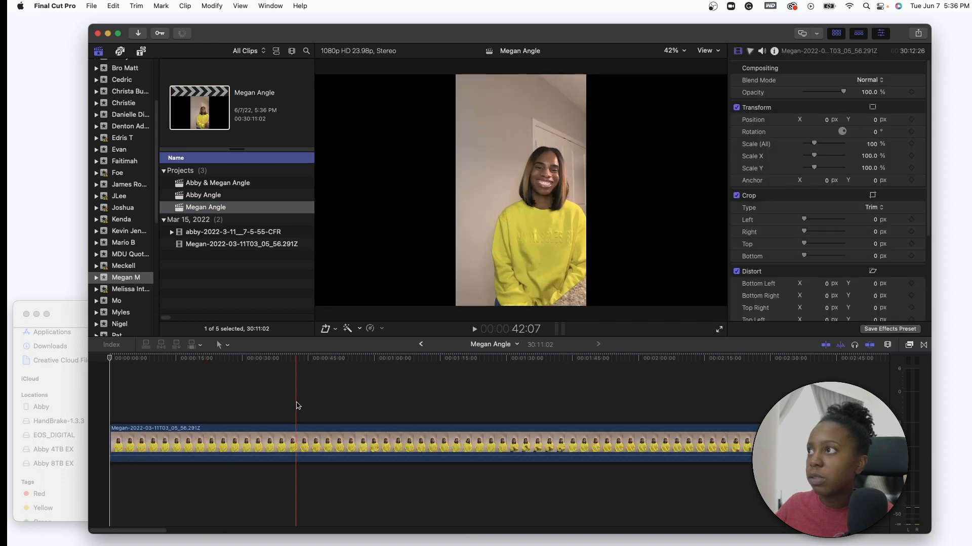
click(294, 444)
click(294, 444)
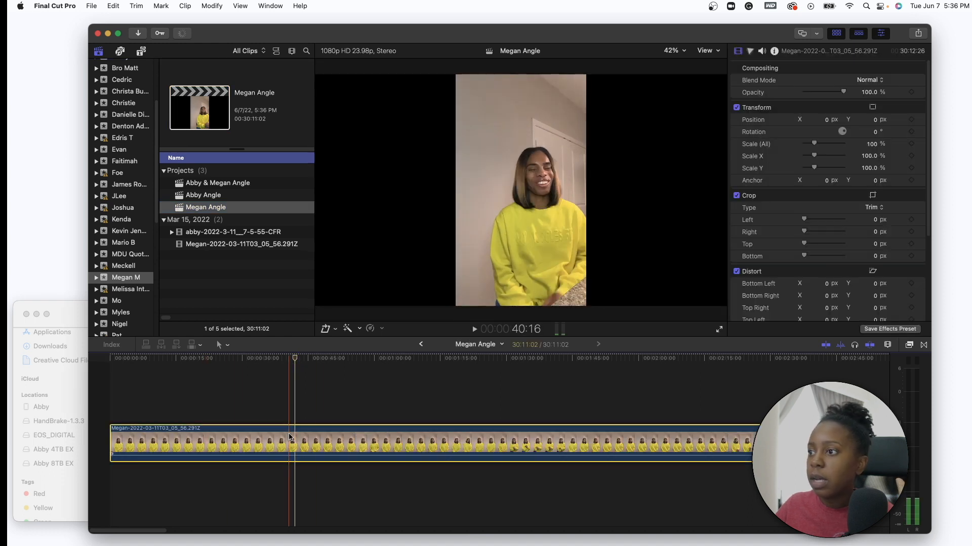
drag(814, 145, 821, 143)
drag(821, 144, 822, 144)
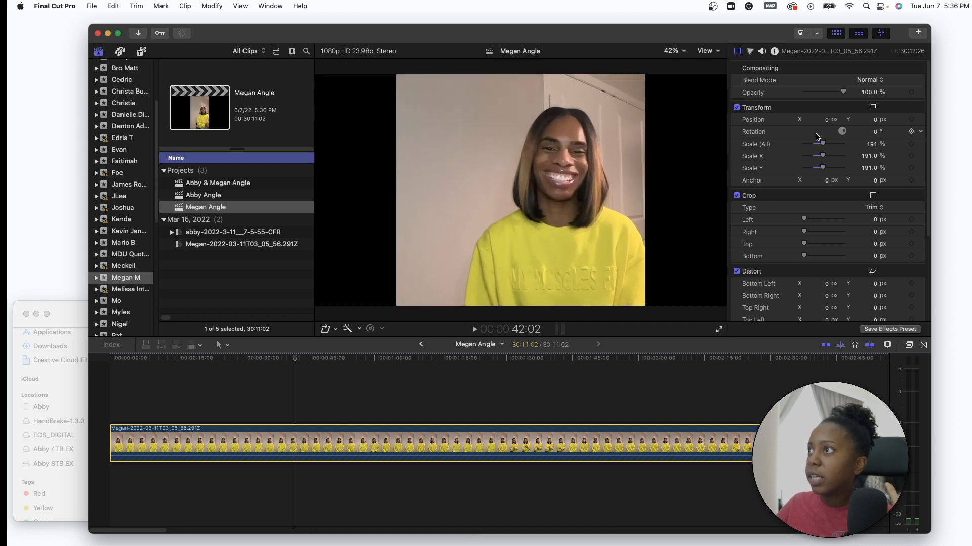
drag(822, 147, 820, 146)
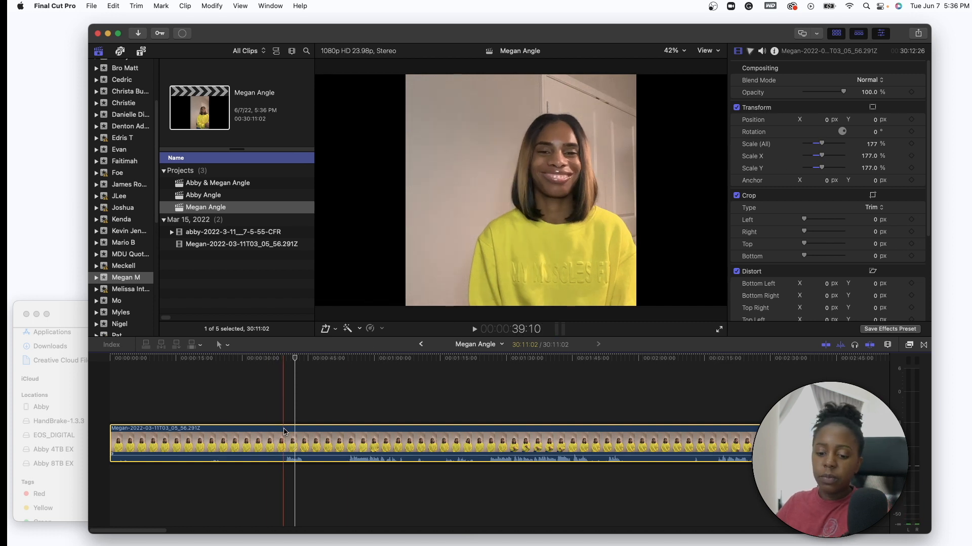
Duplicate the guest's video clip onto a layer directly above the original and disable the upper copy.
drag(296, 447, 301, 401)
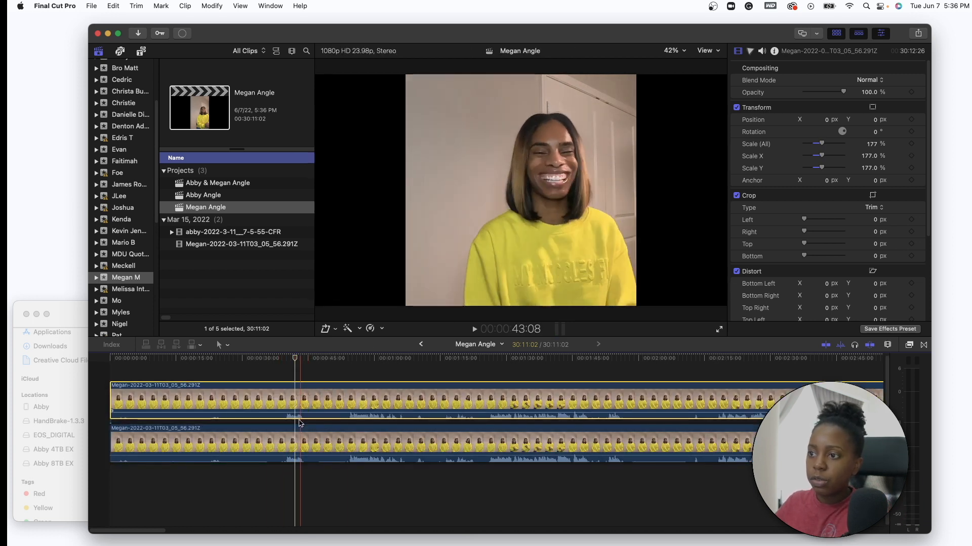
click(298, 451)
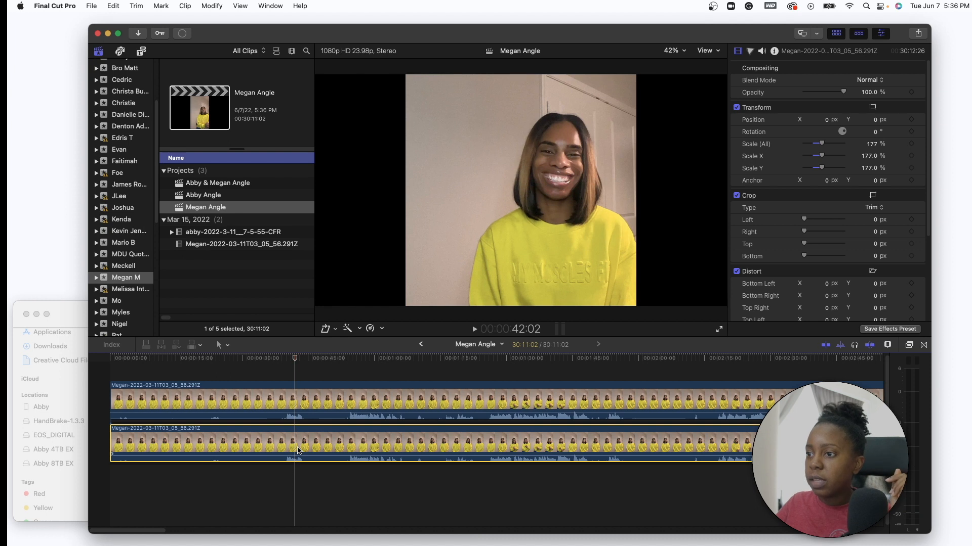
click(301, 400)
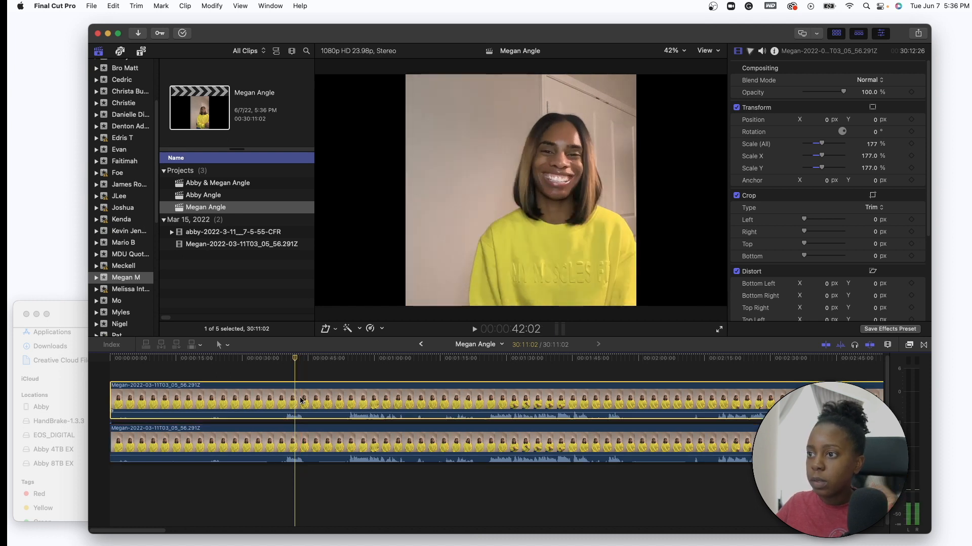
key(v)
Scale the lower copy of the guest's clip to 333% and apply the Gaussian blur effect to it.
click(299, 436)
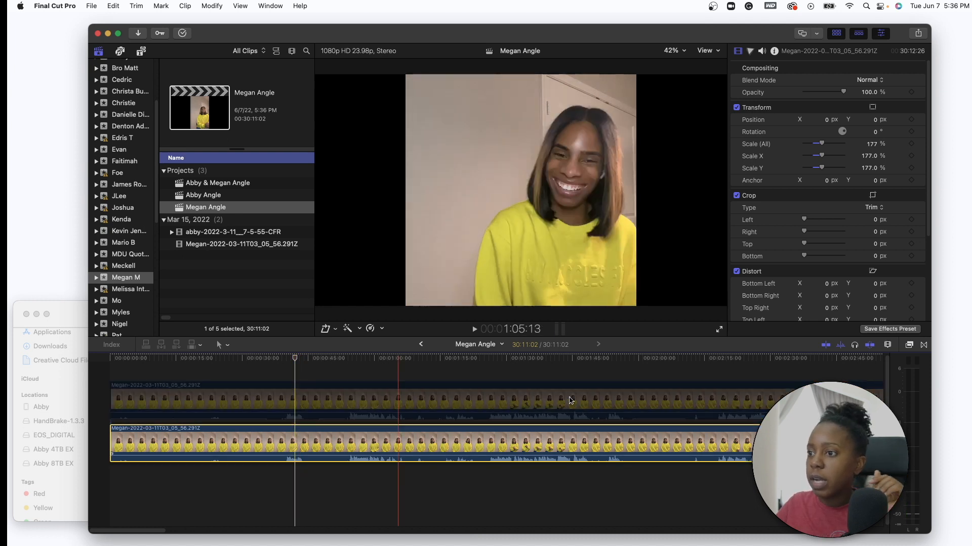
drag(822, 146, 839, 148)
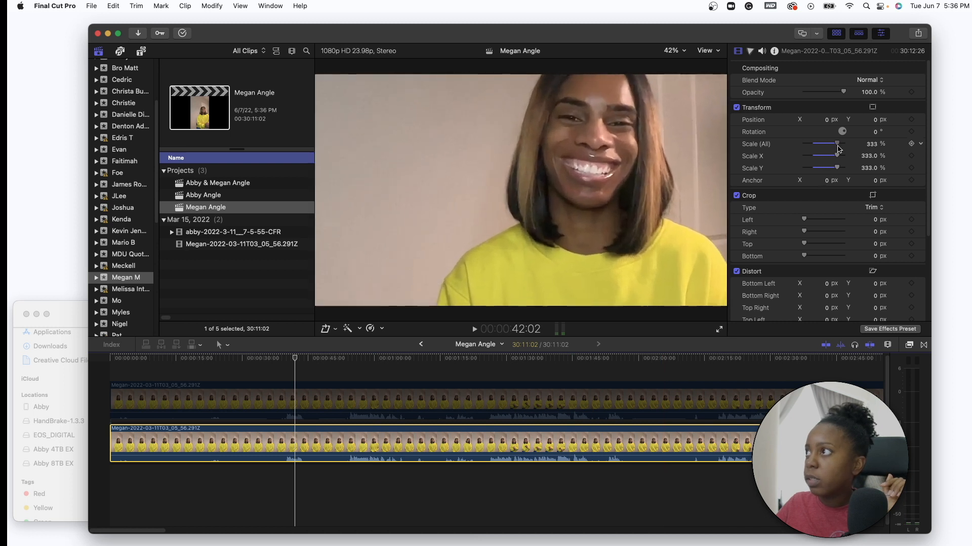
click(909, 345)
click(726, 526)
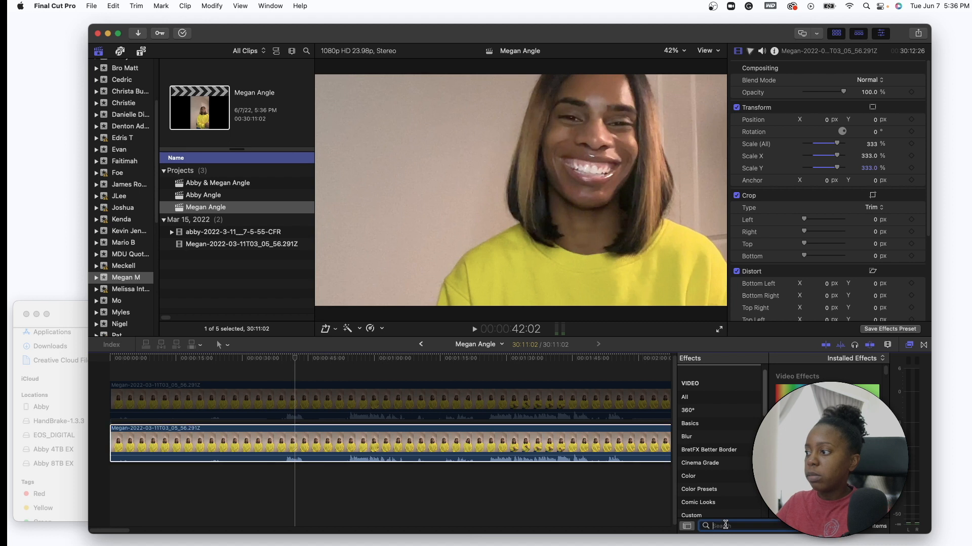
drag(800, 392, 643, 440)
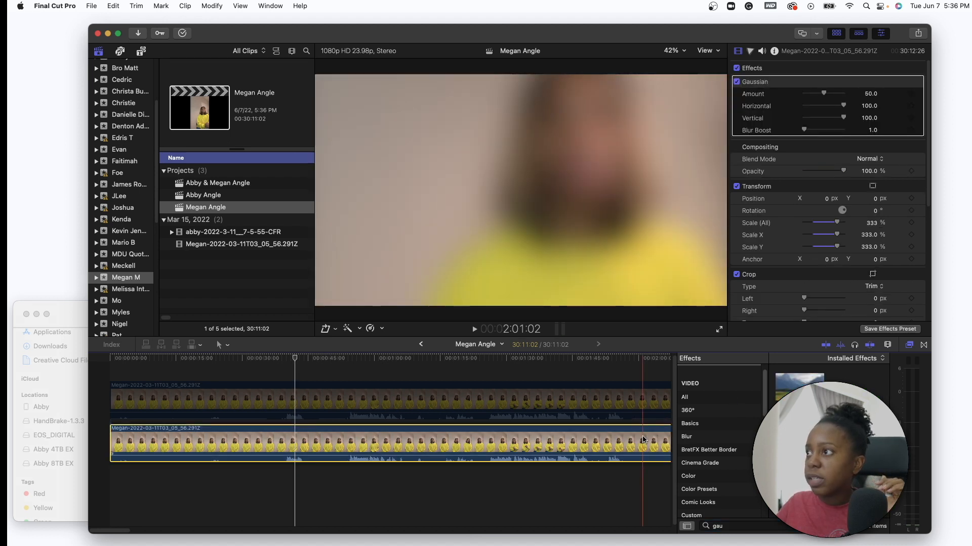
Re-enable the upper copy of the guest's clip, silence the blurred copy's audio and play back the result.
click(366, 399)
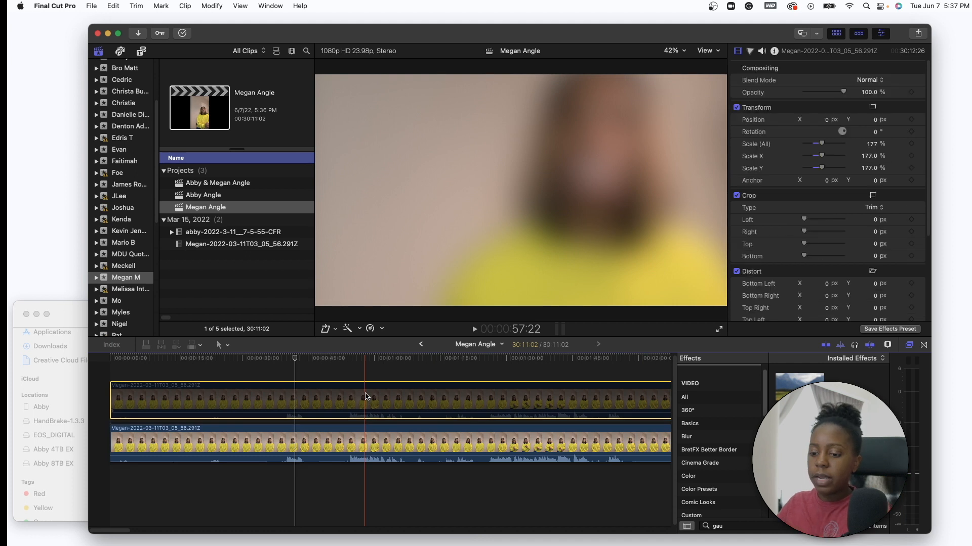
key(space)
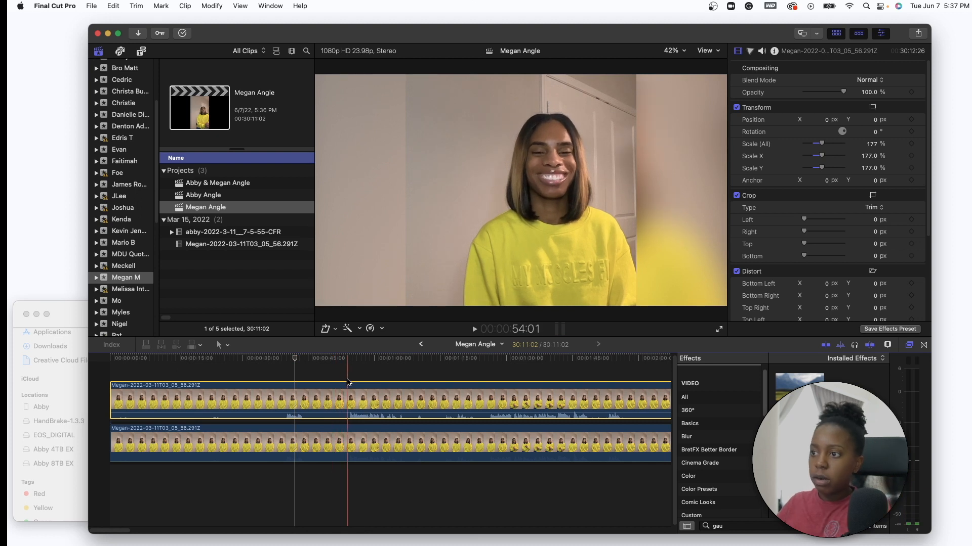
key(space)
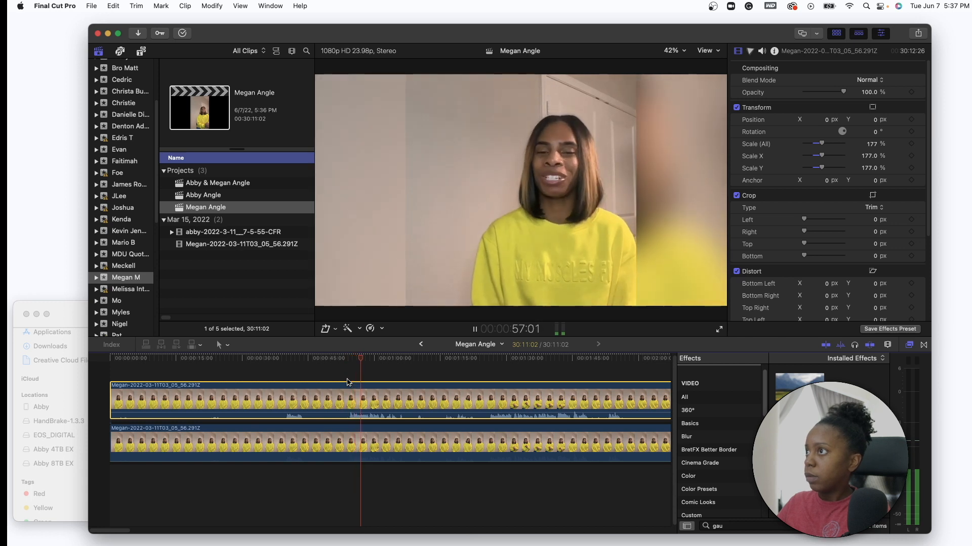
key(space)
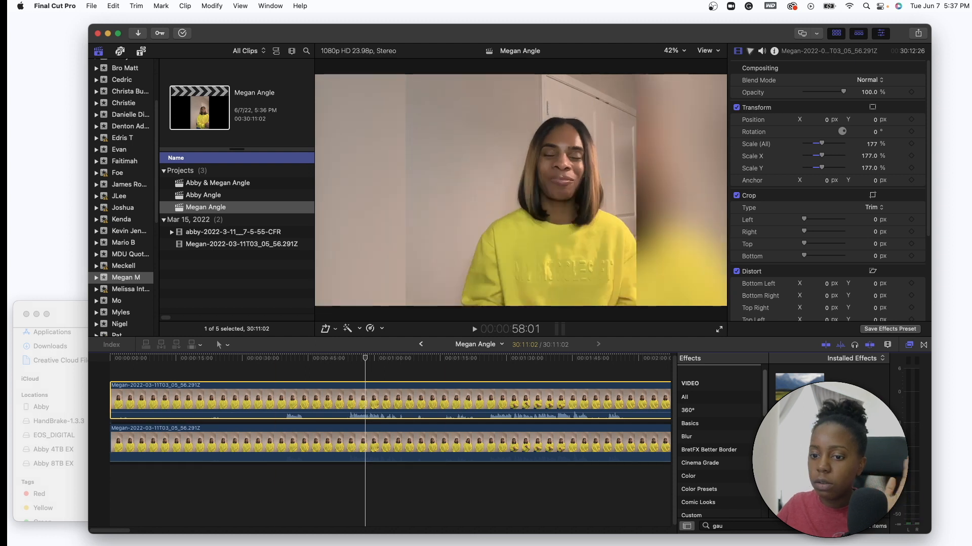
Add the guest's WAV recording from the Finder beneath the video clips and align it with the timeline's start.
key(super+Tab)
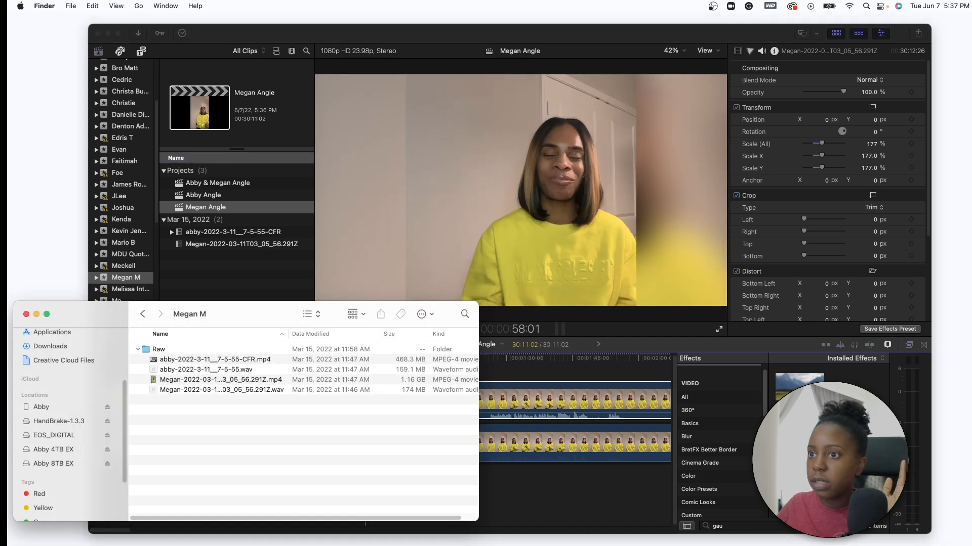
drag(178, 389, 499, 487)
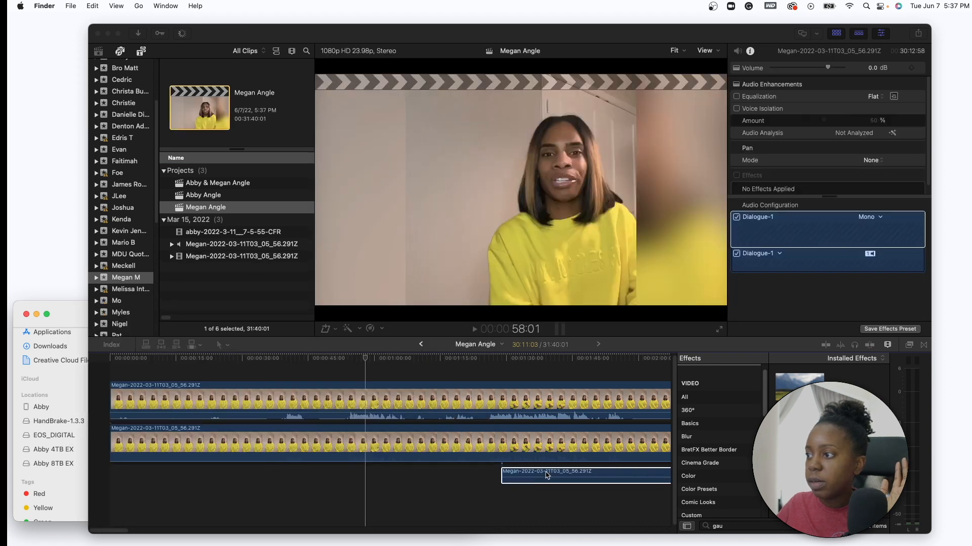
click(547, 474)
drag(623, 475, 213, 471)
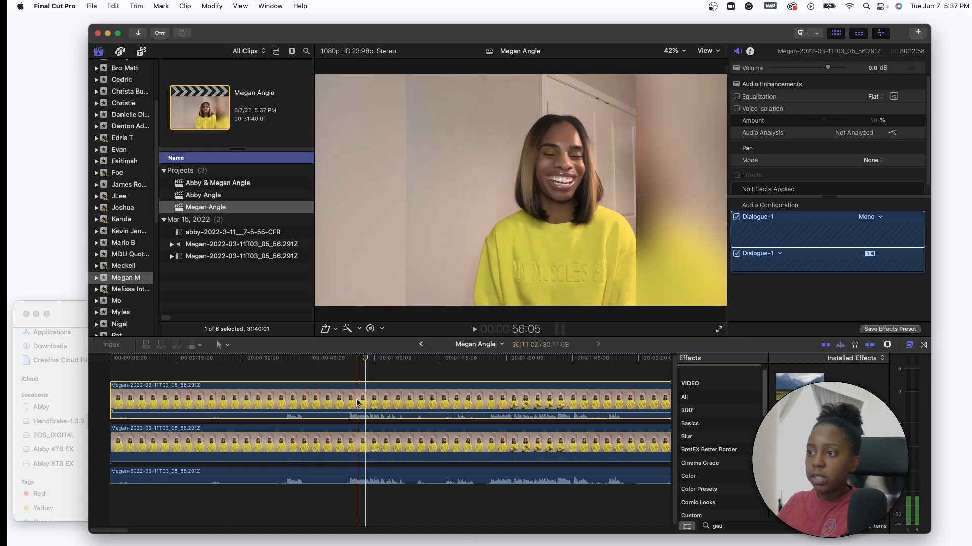
Silence the upper video clip's camera audio and check by playback that the guest's WAV track carries the sound.
click(339, 387)
key(space)
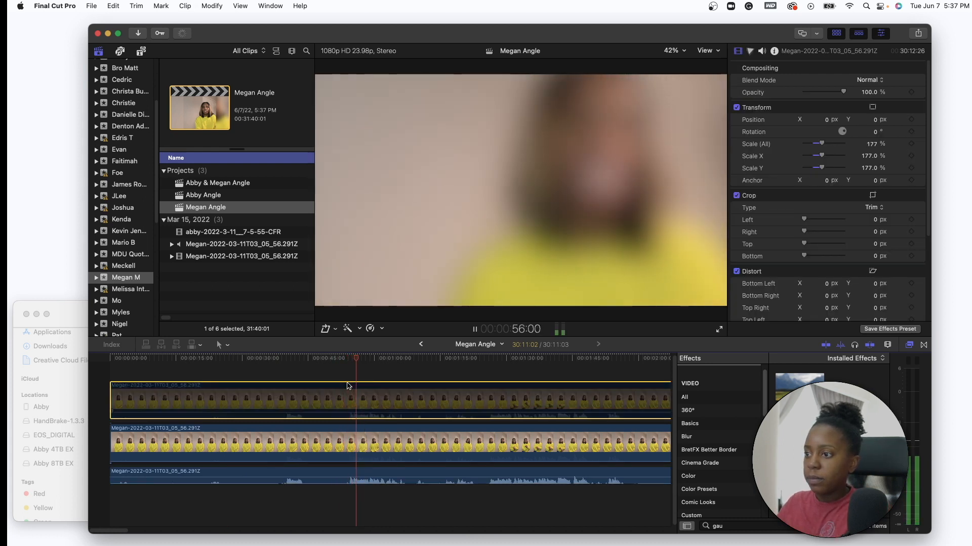
key(space)
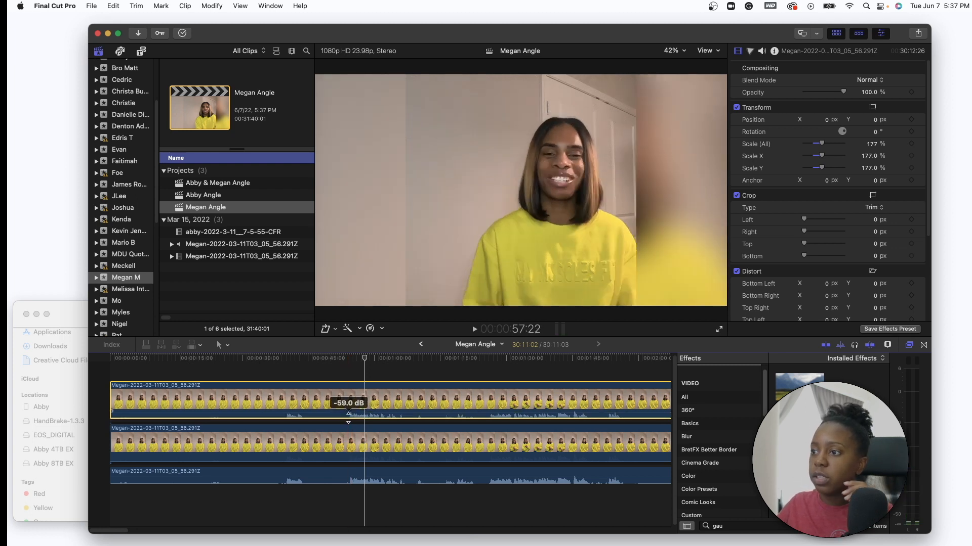
key(space)
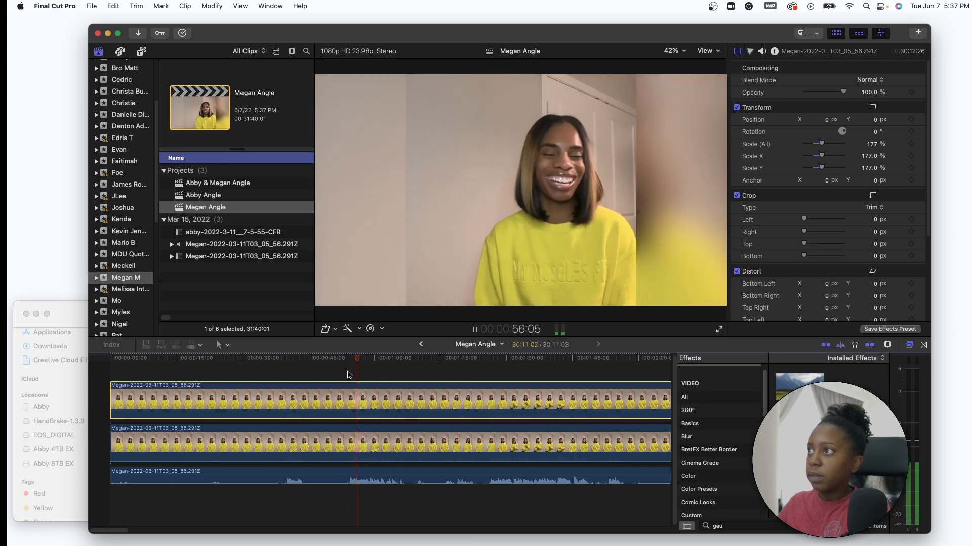
key(space)
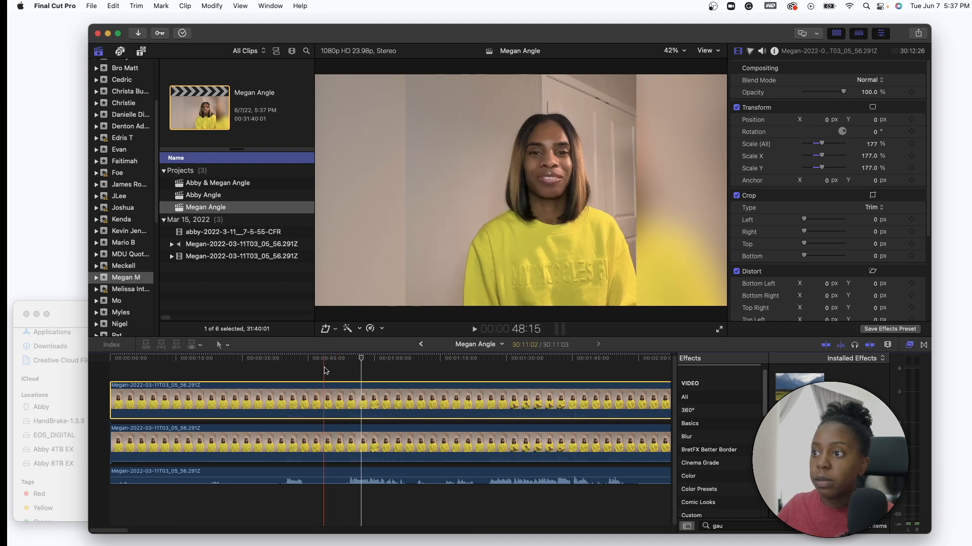
Combine the two video clips and the WAV track into a compound clip in the guest's event, keeping the suggested name.
key(super+a)
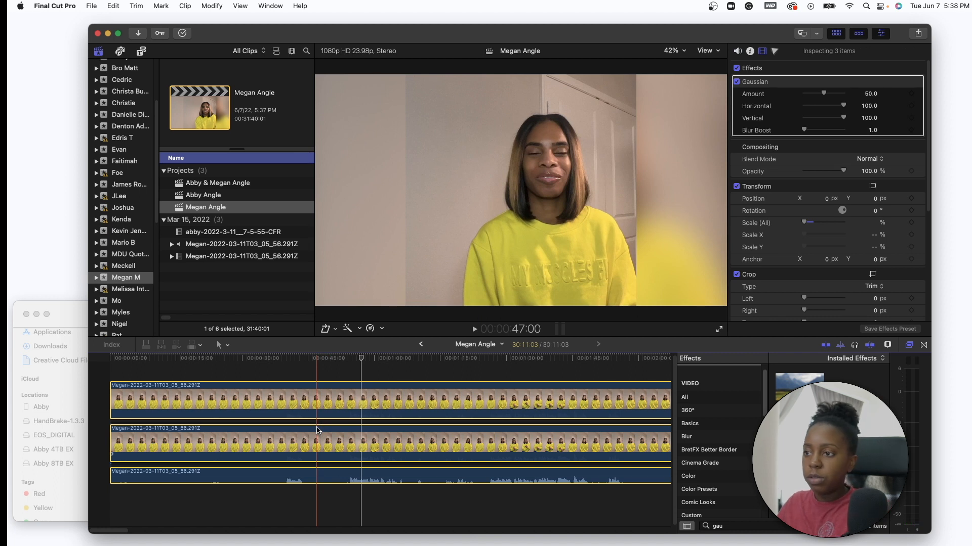
key(alt+g)
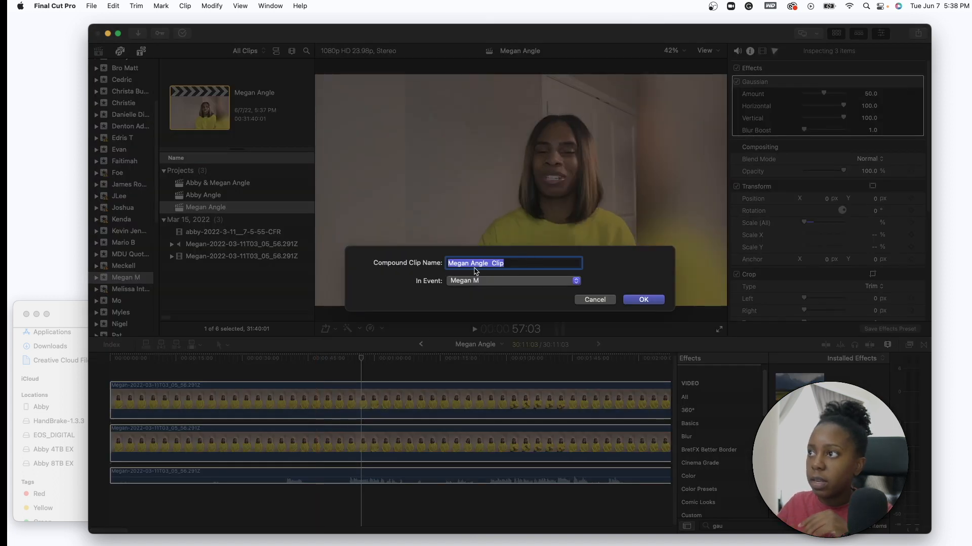
click(643, 300)
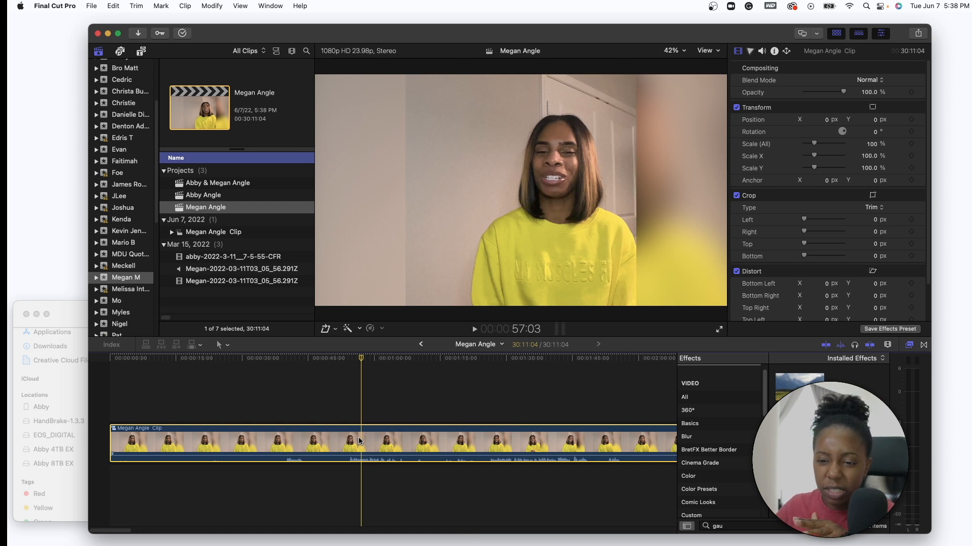
Open the guest's compound clip, search the effects for "comp" and apply the Compressor to the WAV audio track.
double_click(359, 441)
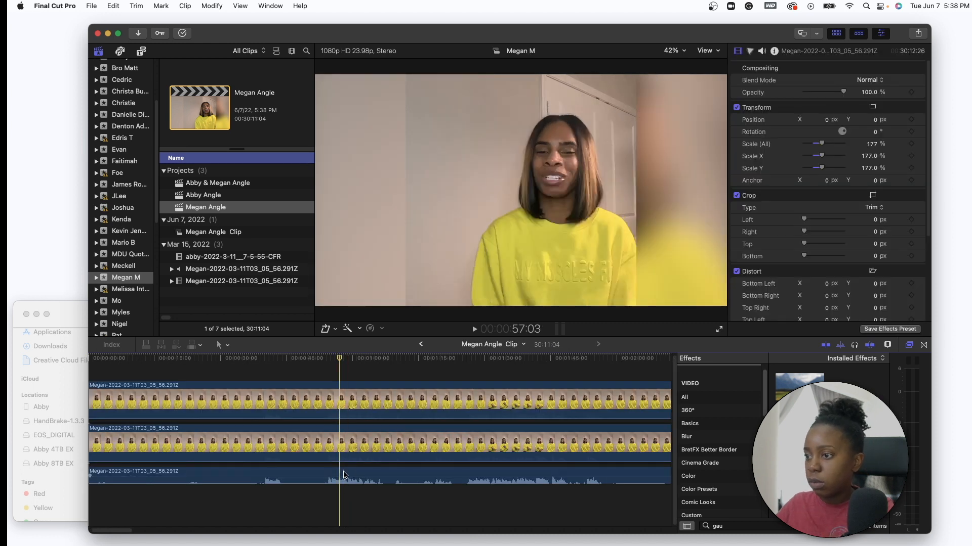
key(space)
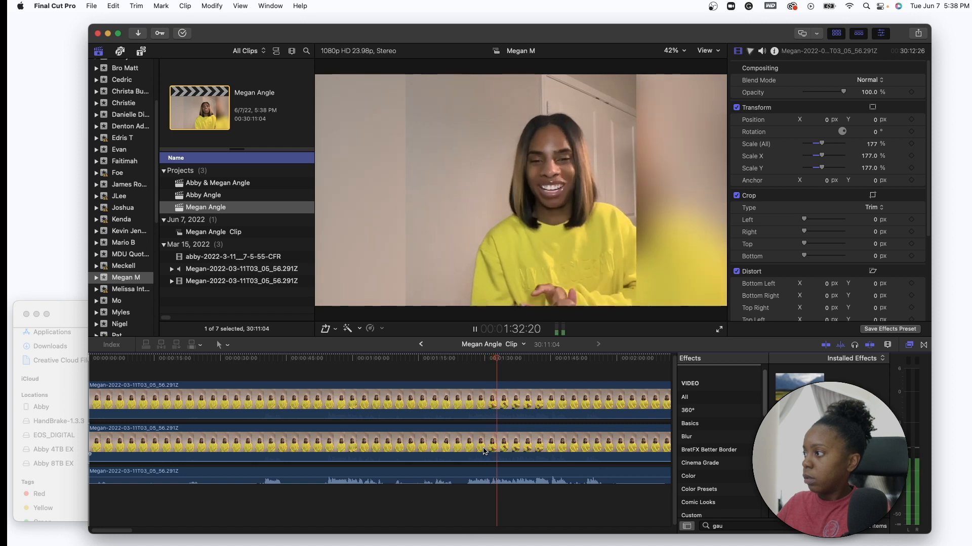
key(space)
click(698, 529)
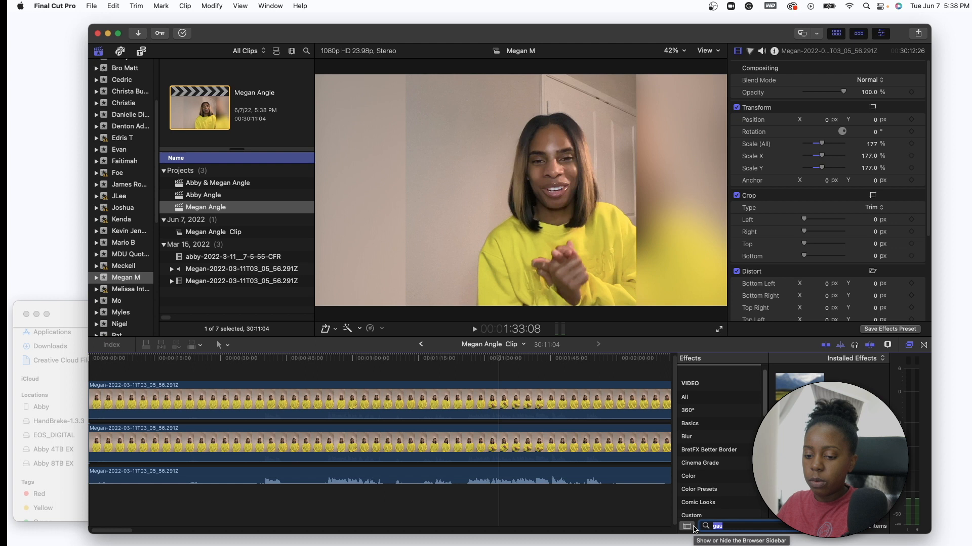
key(BackSpace)
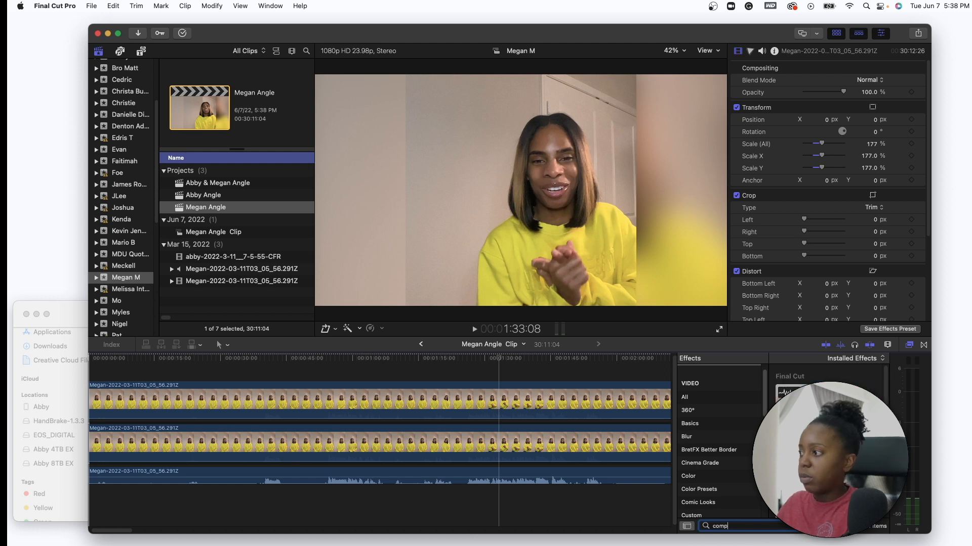
drag(792, 397, 595, 476)
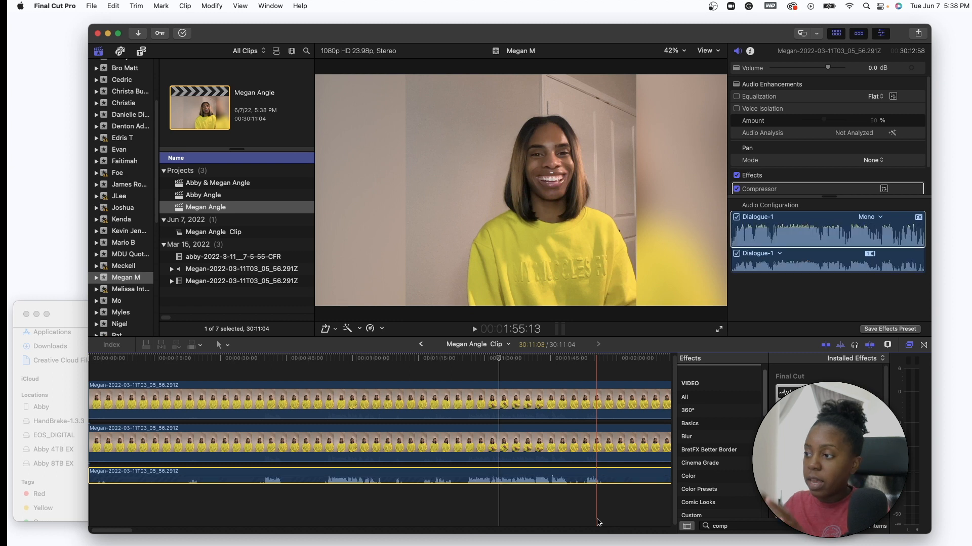
Set the Compressor's gain on the guest's WAV track to 5 dB.
key(space)
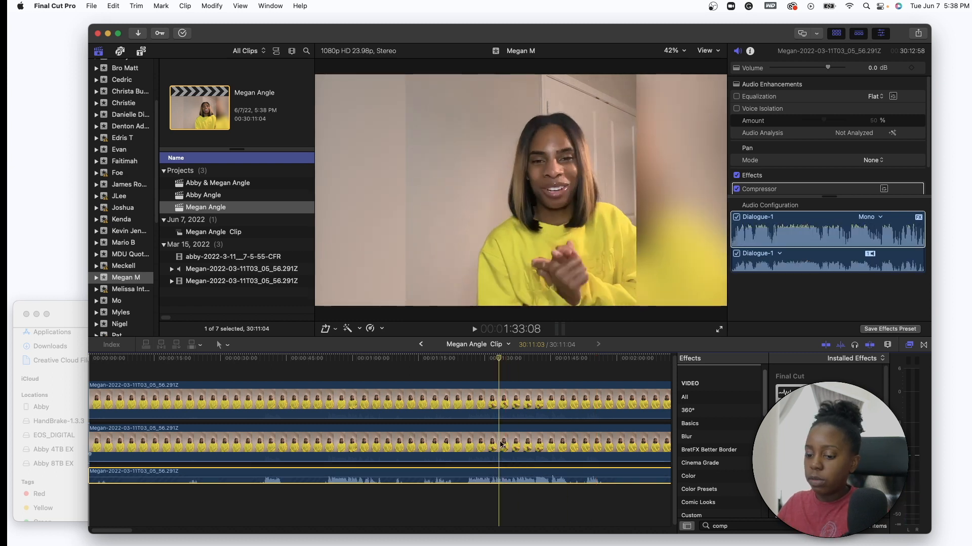
key(space)
click(806, 190)
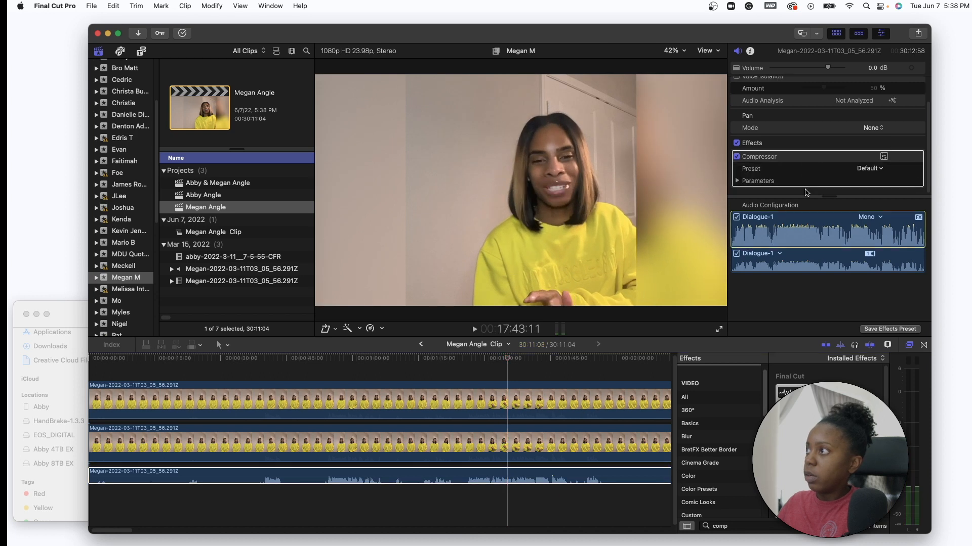
click(738, 181)
scroll(822, 182, down, 3)
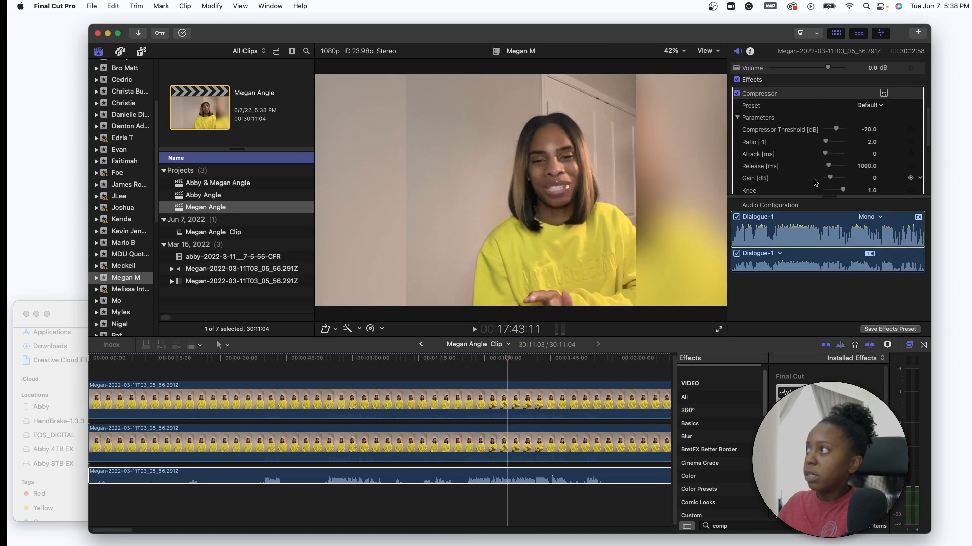
click(875, 180)
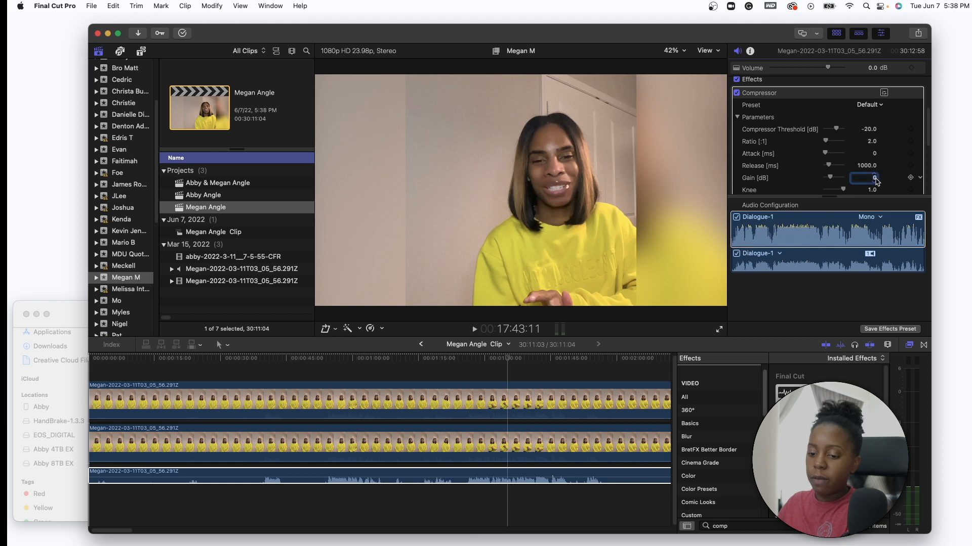
key(Return)
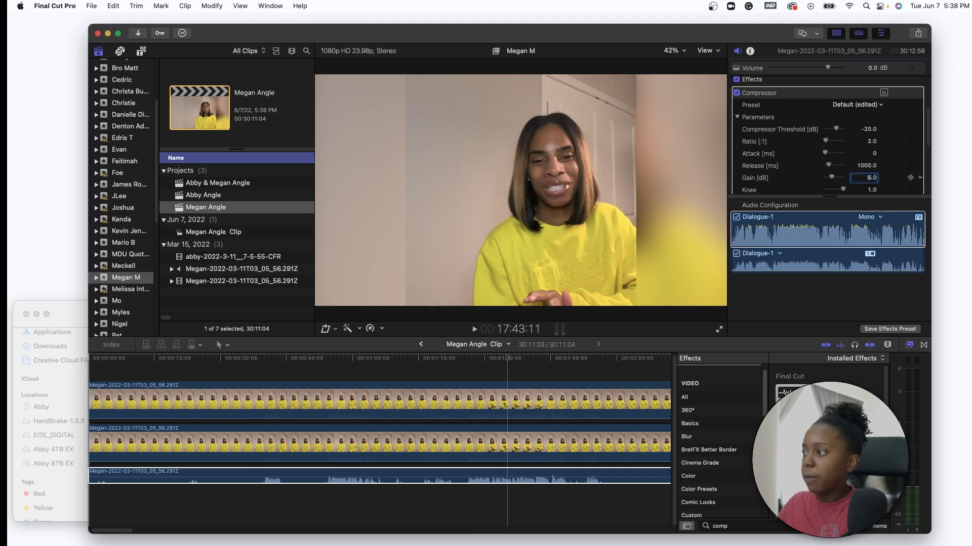
Play back the compressed WAV audio to check its level and return to the guest's angle project.
click(560, 476)
key(space)
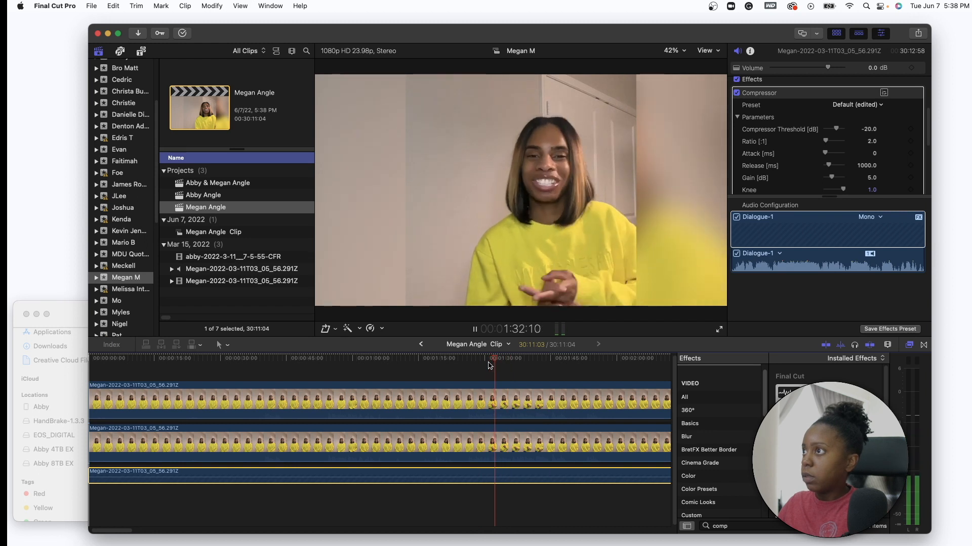
key(space)
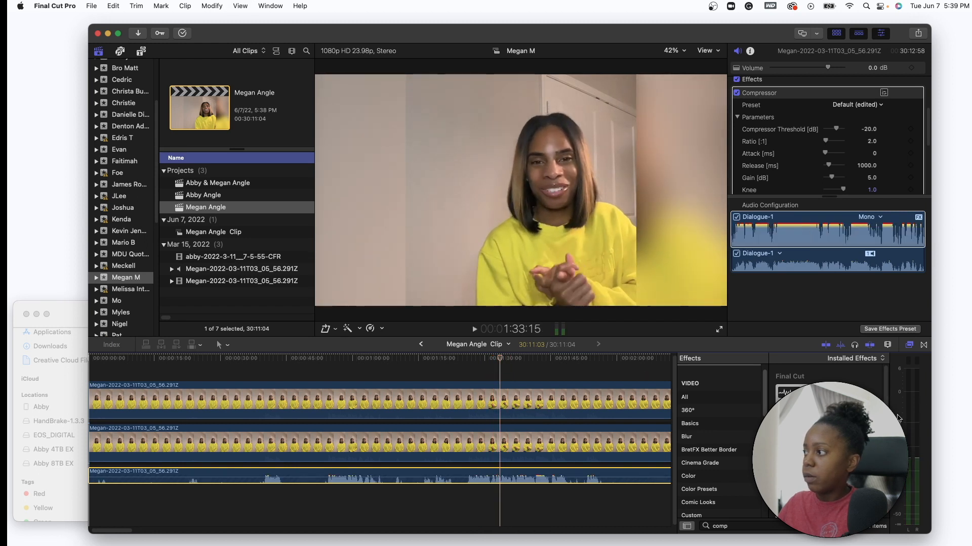
click(420, 344)
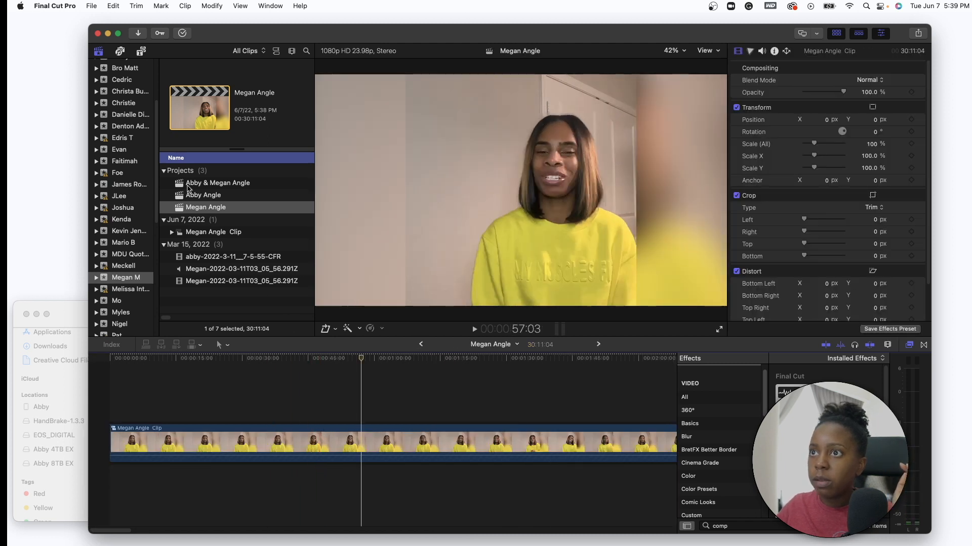
Open the host's angle project and turn its clip into a compound clip in the guest's event, keeping the suggested name.
double_click(180, 196)
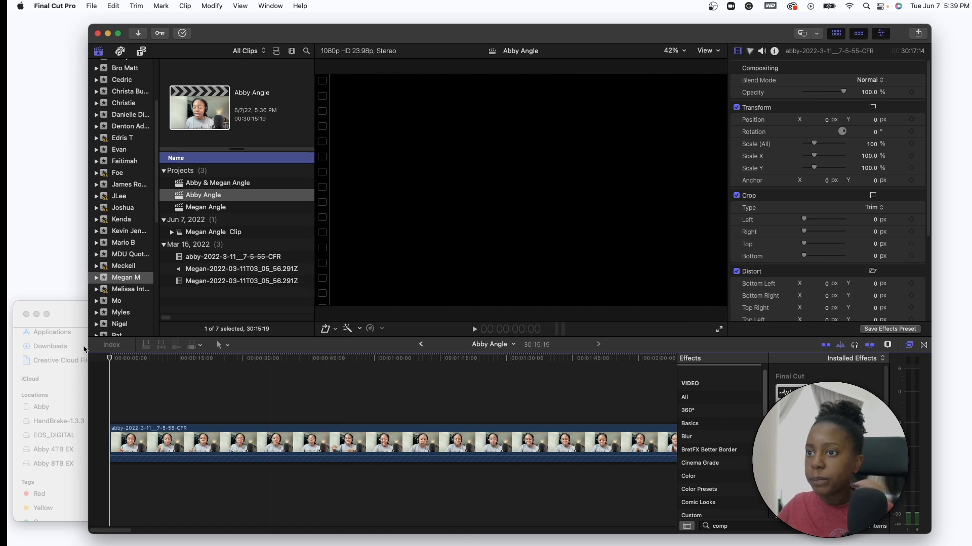
key(space)
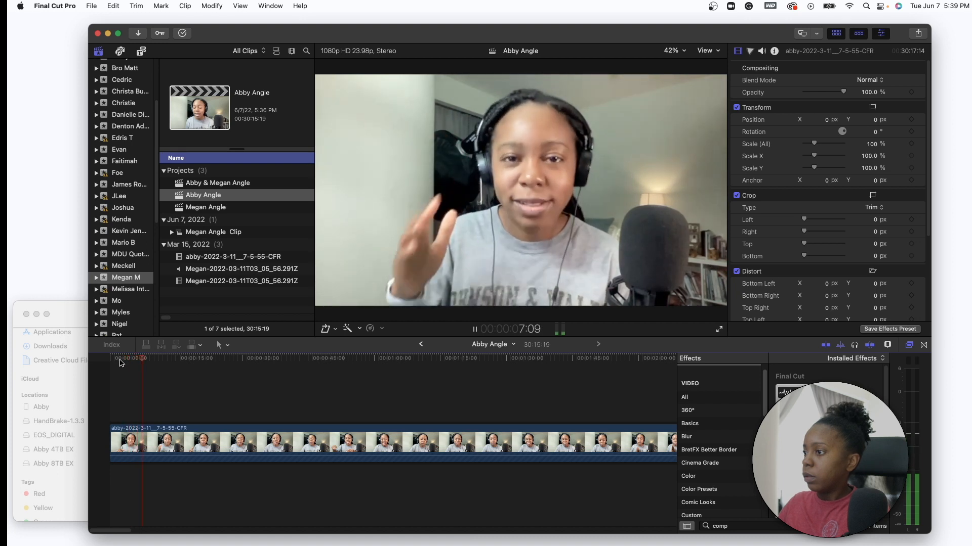
key(space)
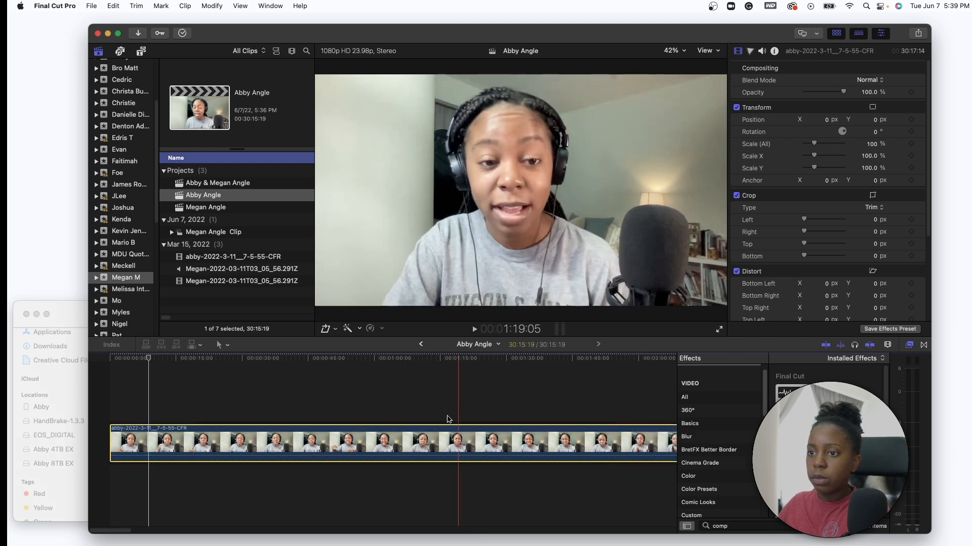
drag(346, 389, 368, 497)
drag(400, 390, 416, 485)
key(alt+g)
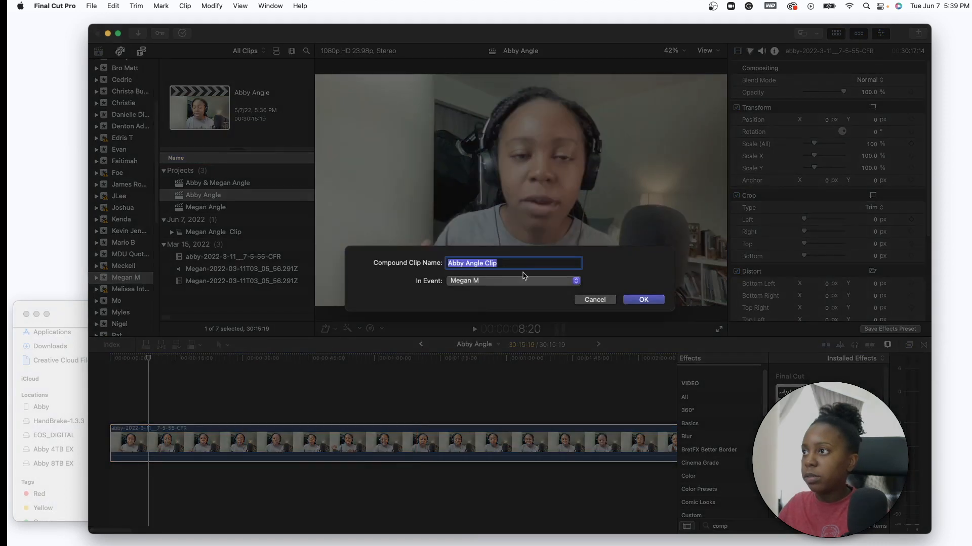
click(644, 299)
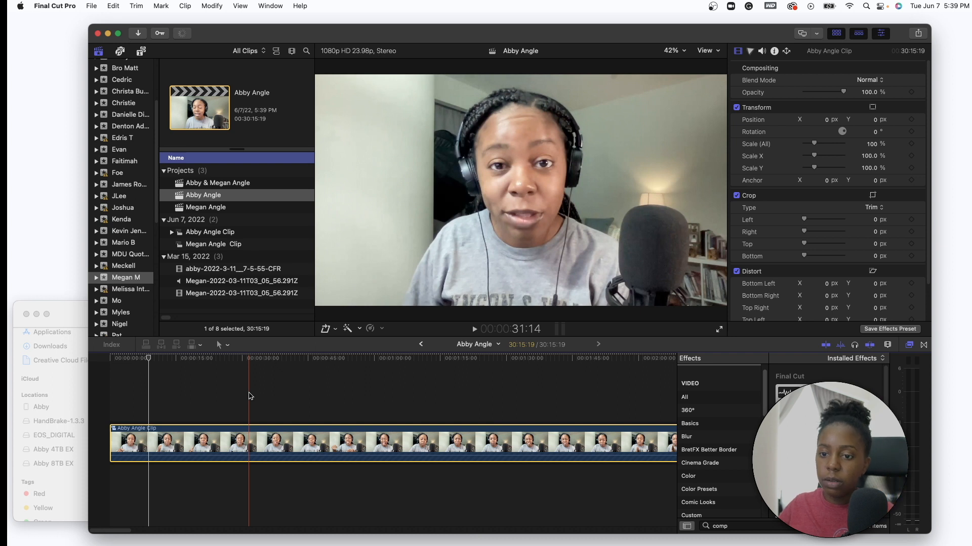
Open the empty combined-angle project and place the host's compound clip at the start of its timeline.
double_click(206, 187)
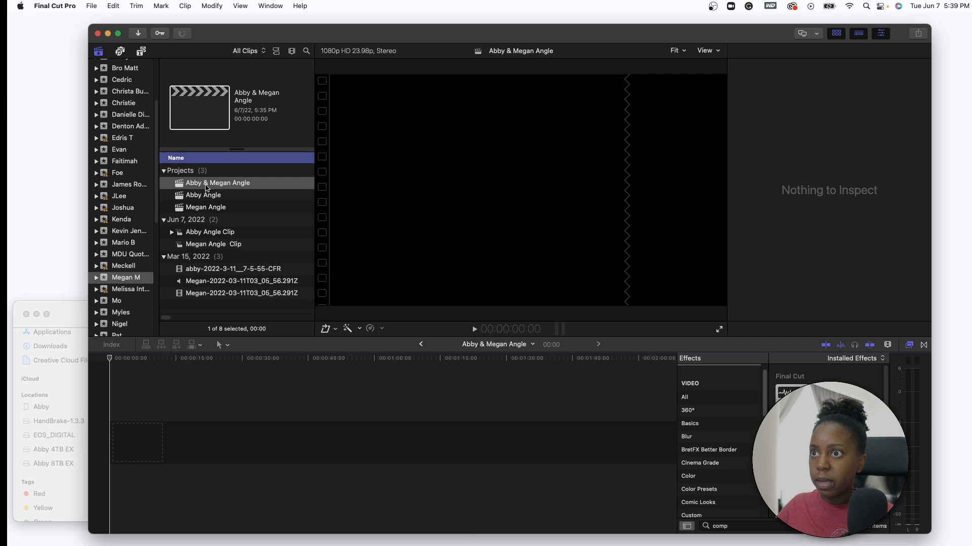
click(212, 236)
click(222, 271)
click(232, 297)
click(224, 270)
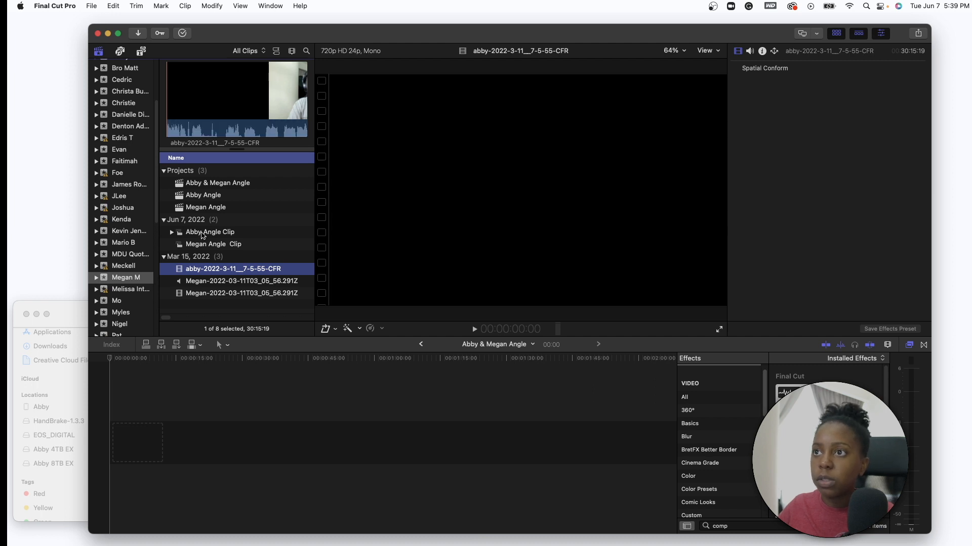
drag(207, 232, 177, 435)
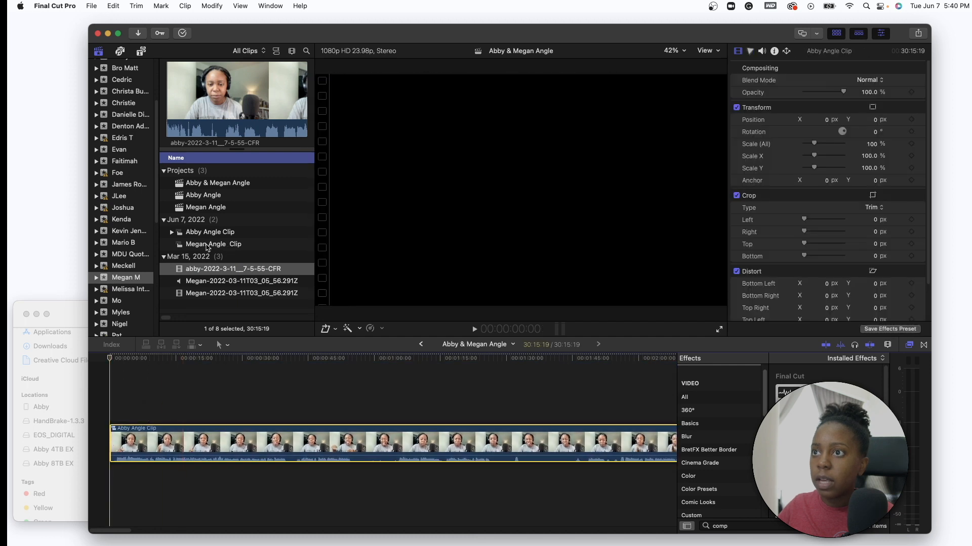
Add the guest's compound clip beneath the host's, aligned with the timeline's start, and play back both together.
click(82, 490)
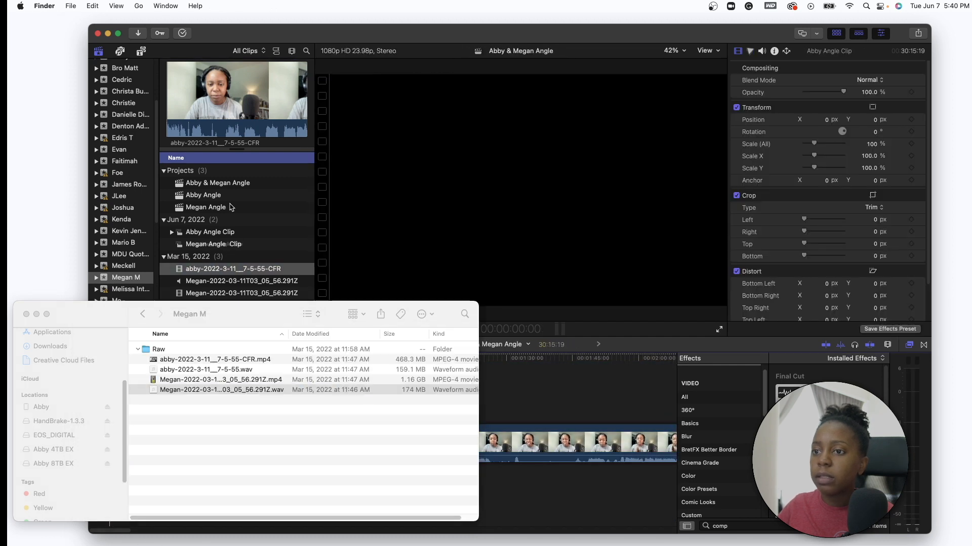
click(209, 305)
click(307, 238)
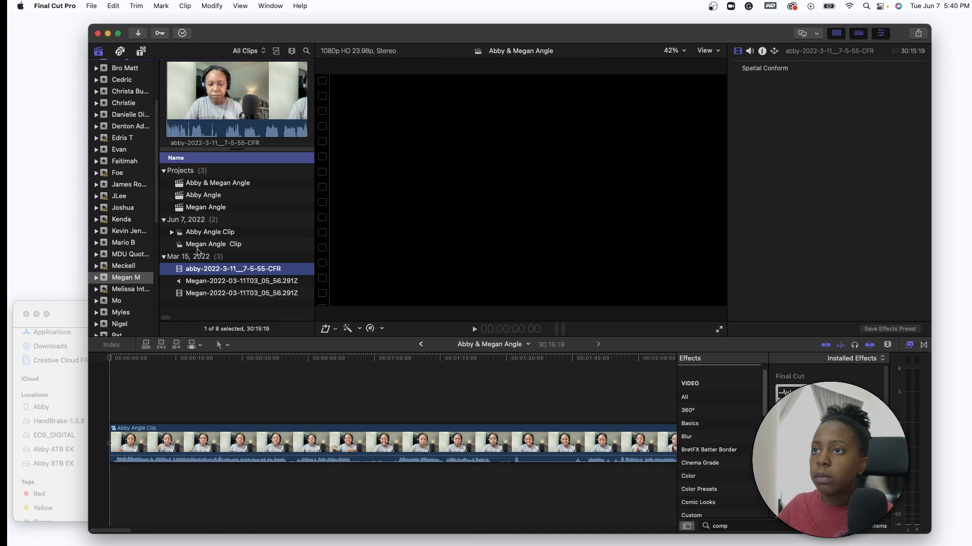
drag(205, 244, 115, 489)
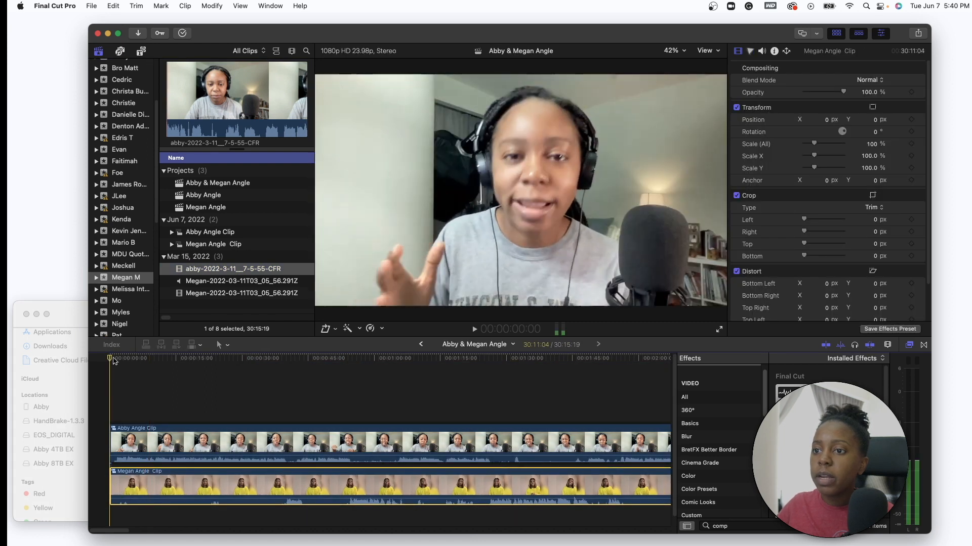
key(space)
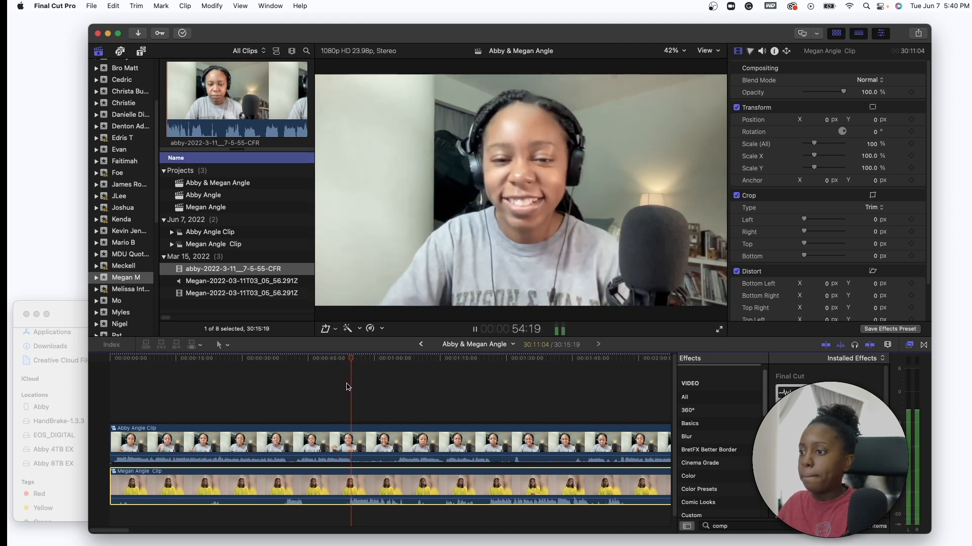
key(space)
Shift the host's clip to an X position of -538.3 px and crop its right side by 444 px.
click(374, 438)
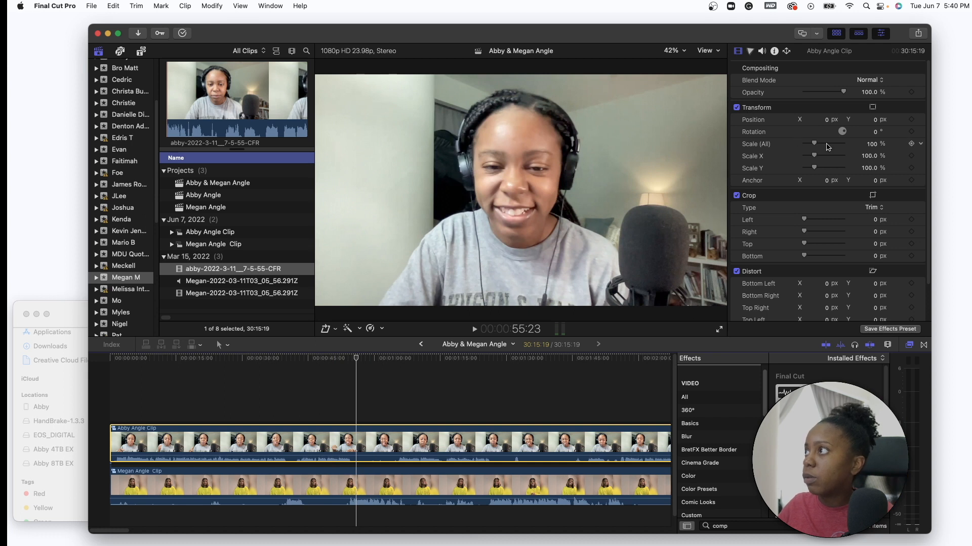
click(822, 122)
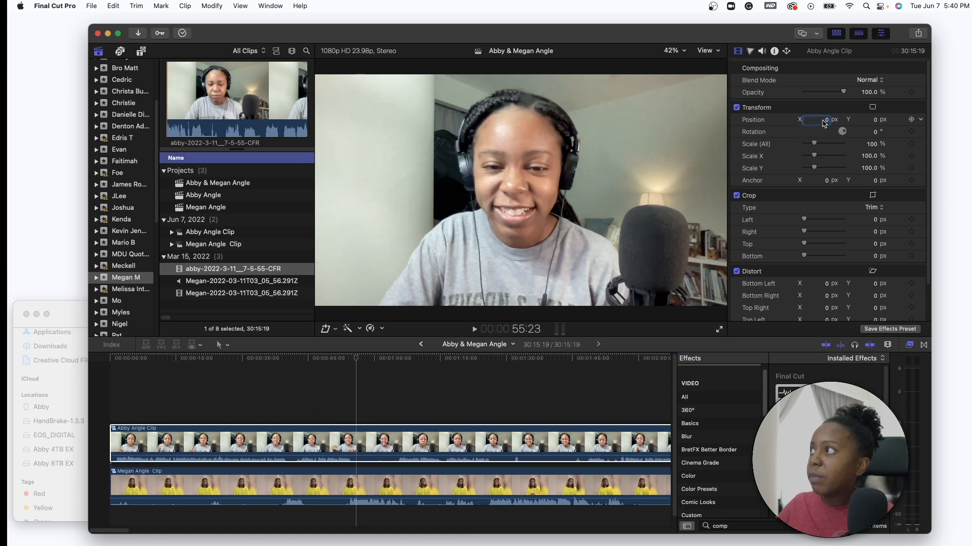
drag(827, 123, 759, 123)
drag(804, 232, 820, 236)
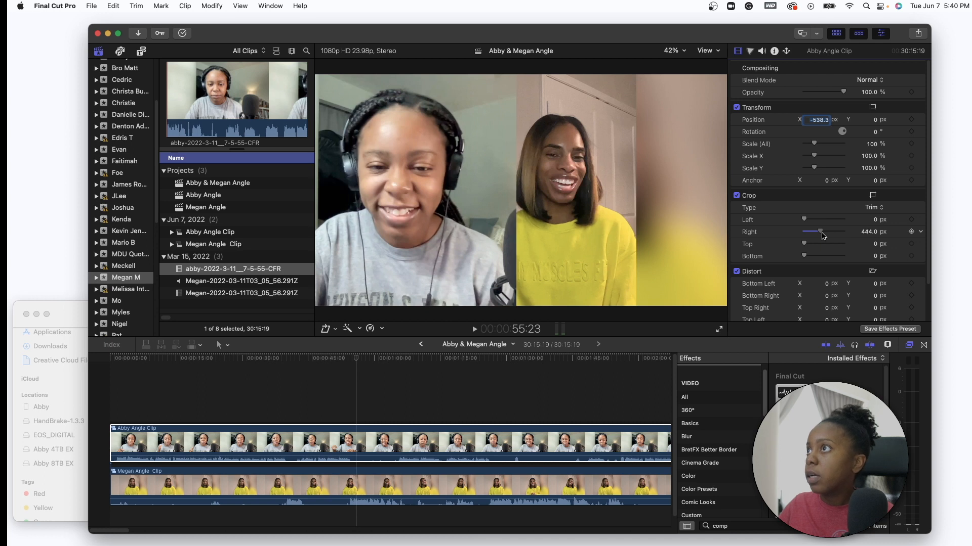
Move the guest's clip to an X position of 289 px, scale it to 126% and play back the split screen.
click(438, 488)
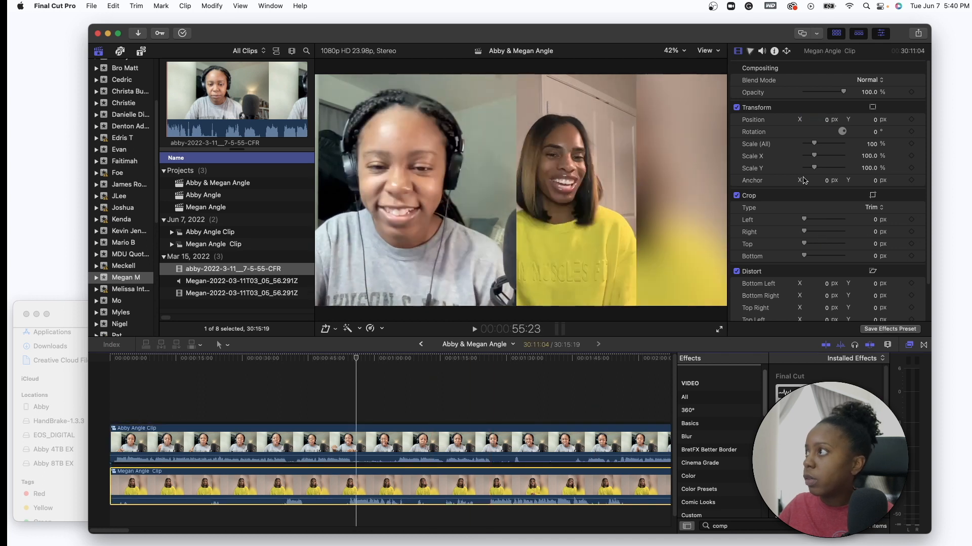
drag(827, 122, 827, 120)
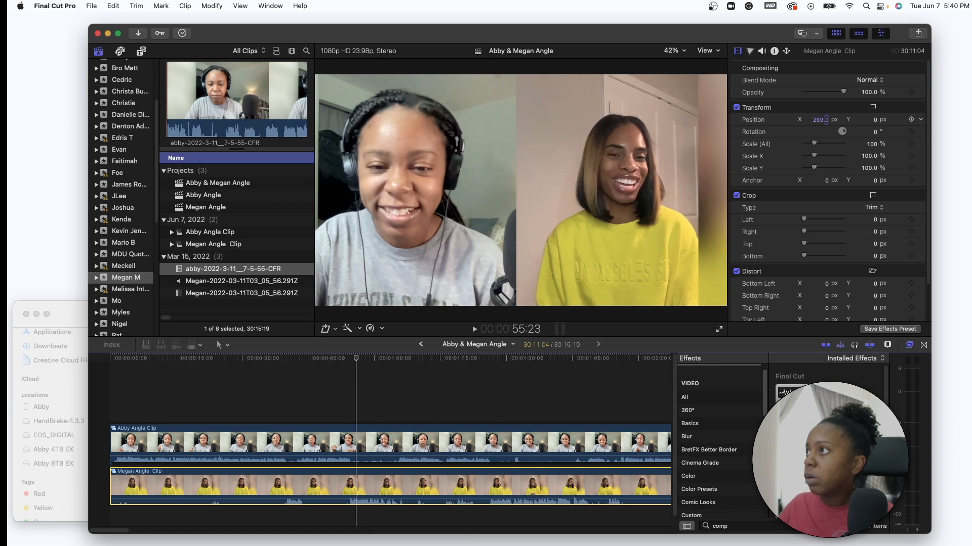
drag(814, 146, 819, 145)
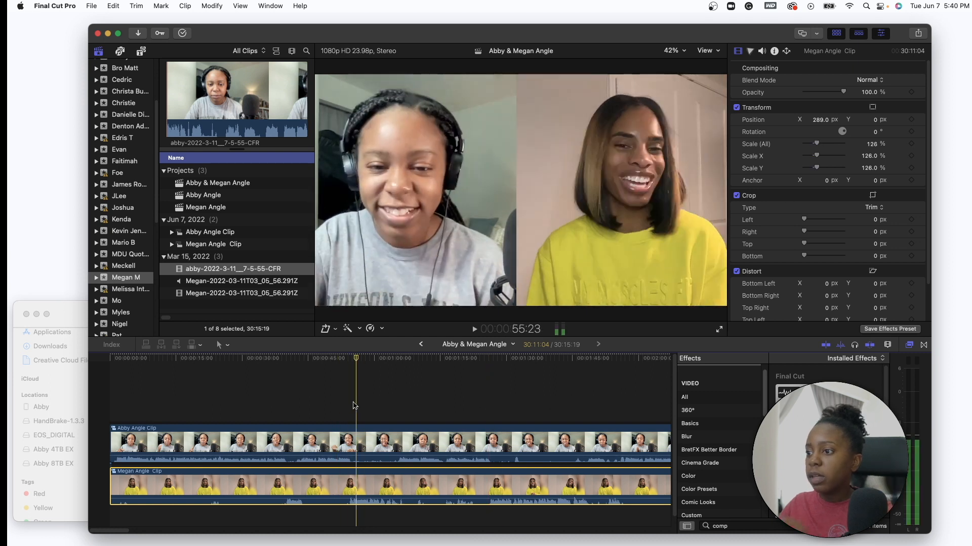
key(space)
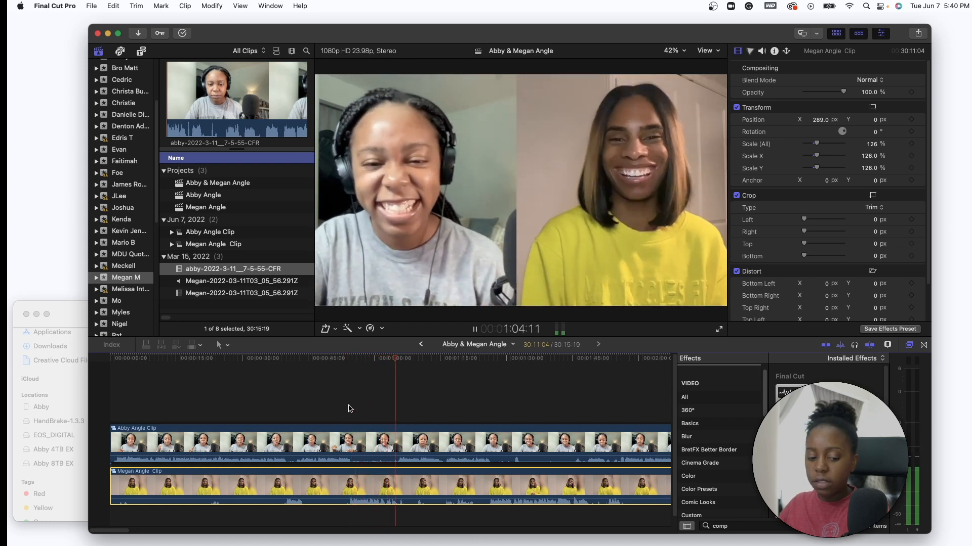
key(space)
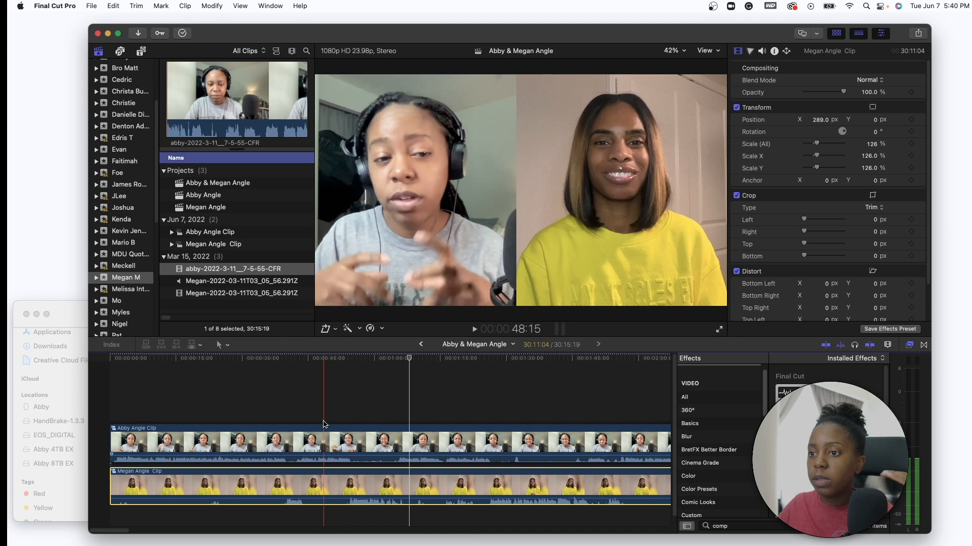
Open the host's compound clip from the combined timeline and select the original video clip inside it.
double_click(361, 441)
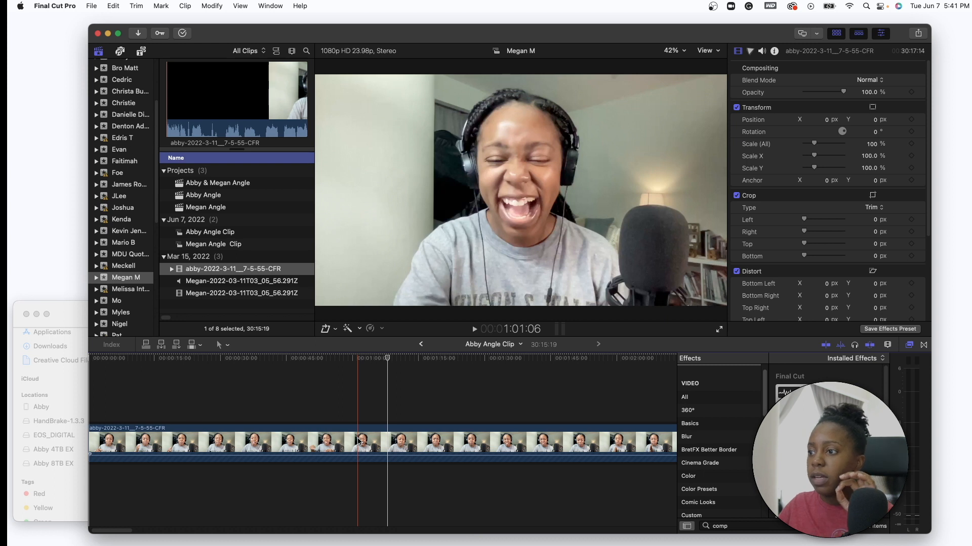
click(359, 442)
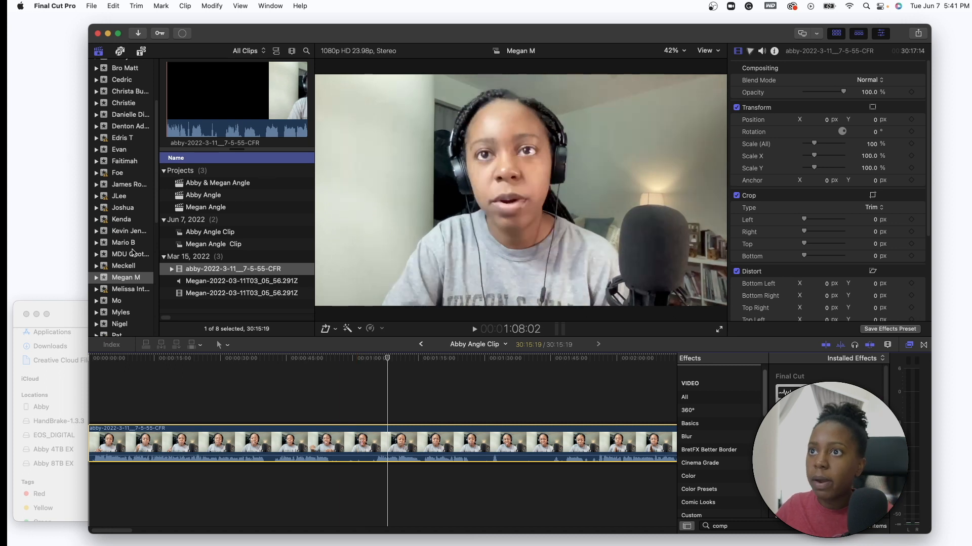
Create a 1080p, 23.98p project in the guest's event, named with the guest's first name followed by "Full Edit".
right_click(107, 278)
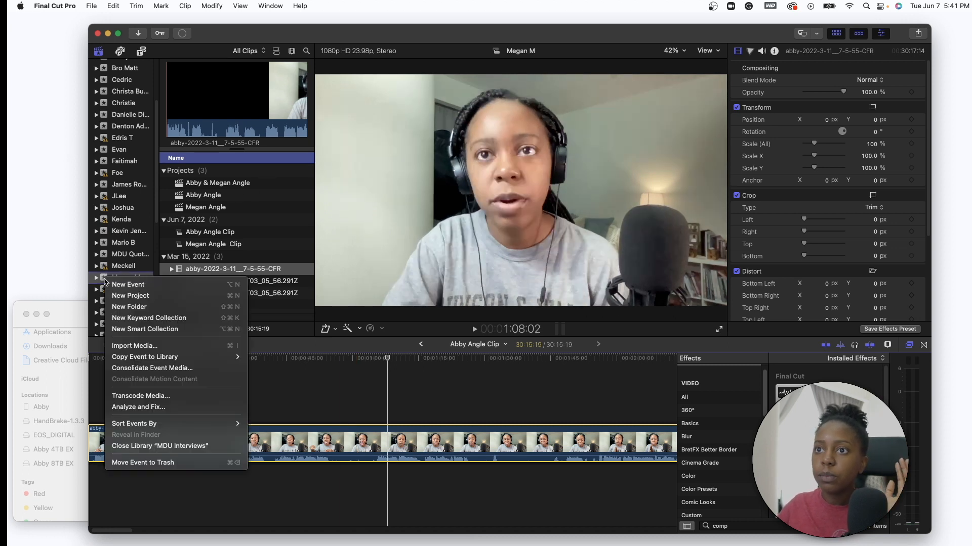
click(131, 295)
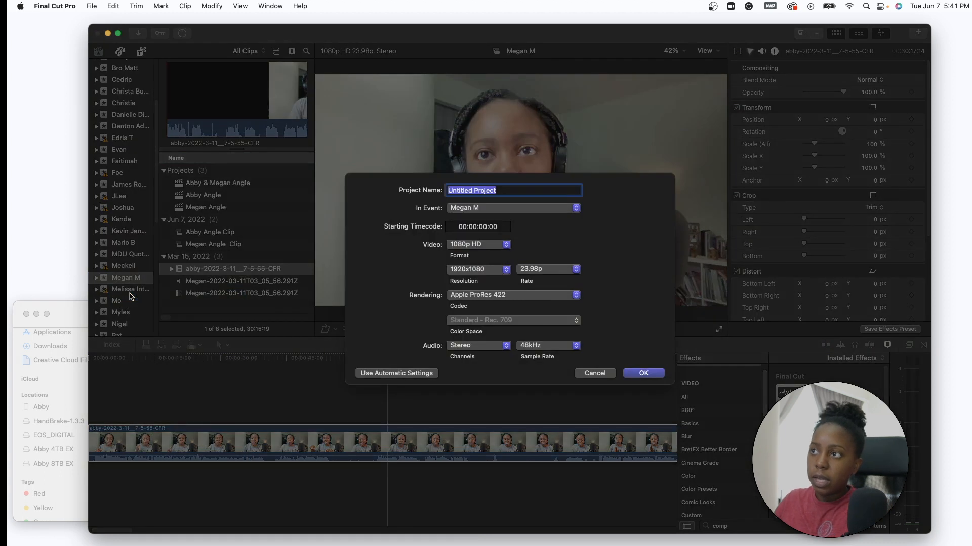
text(Megan Full Edit)
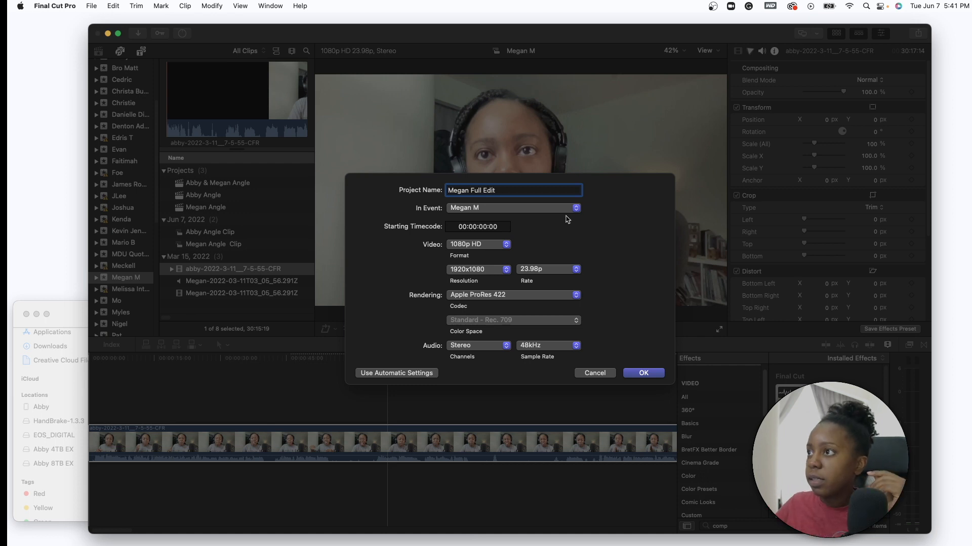
click(646, 373)
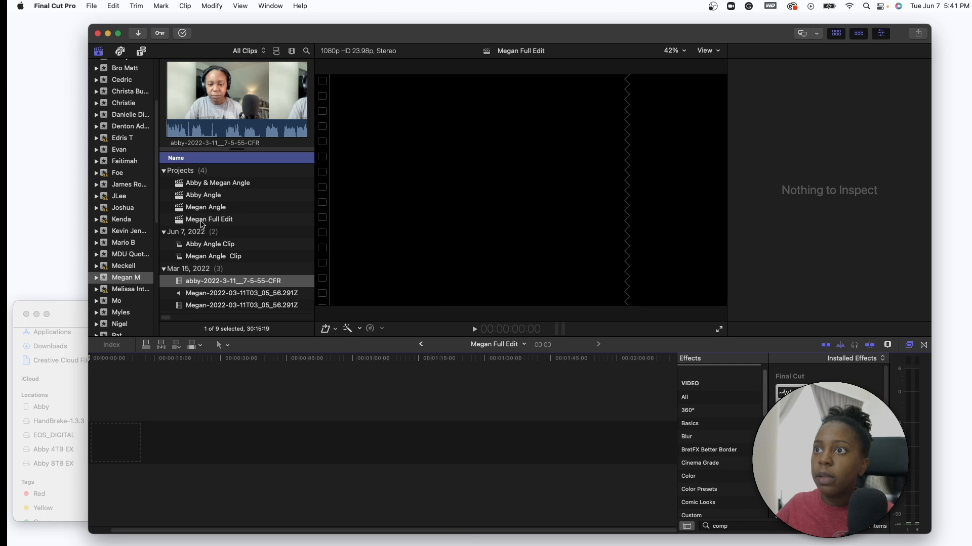
click(201, 225)
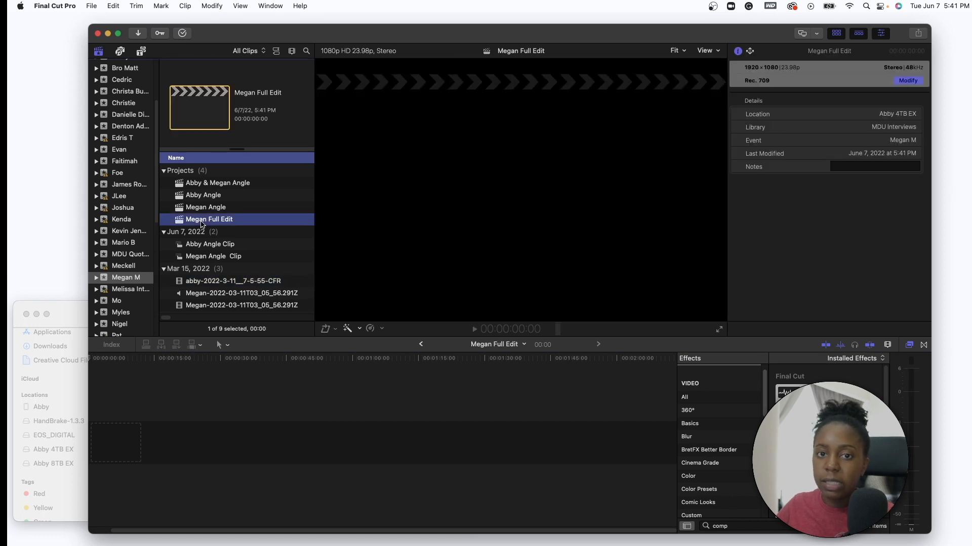
Open the split-screen project and combine the host's and guest's clips into one compound clip named after both with "Angle Clip".
click(205, 184)
double_click(190, 184)
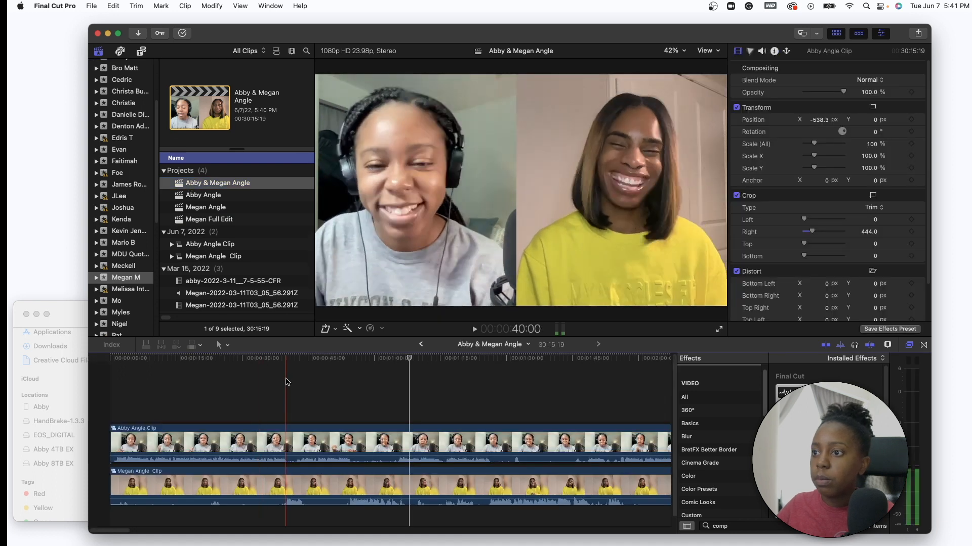
drag(268, 380, 316, 526)
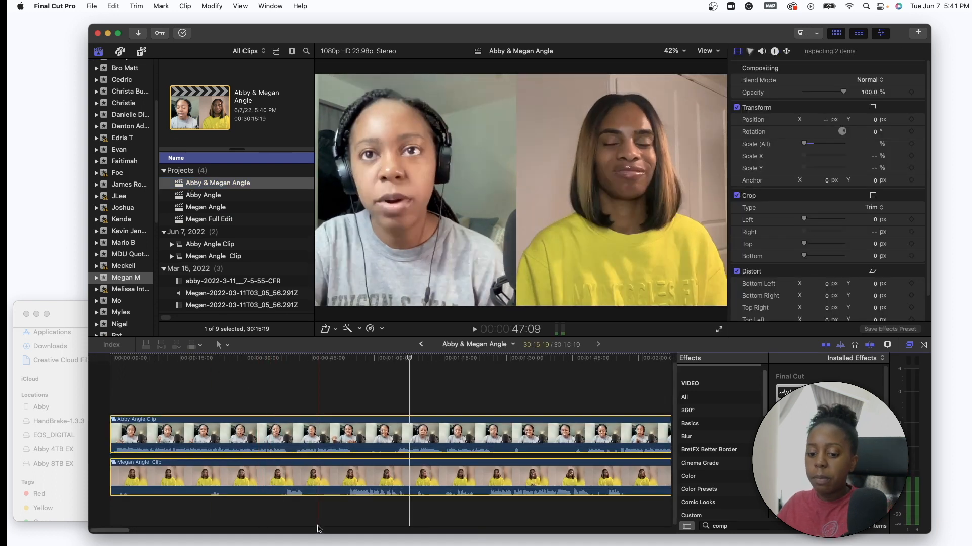
key(alt+g)
key(Return)
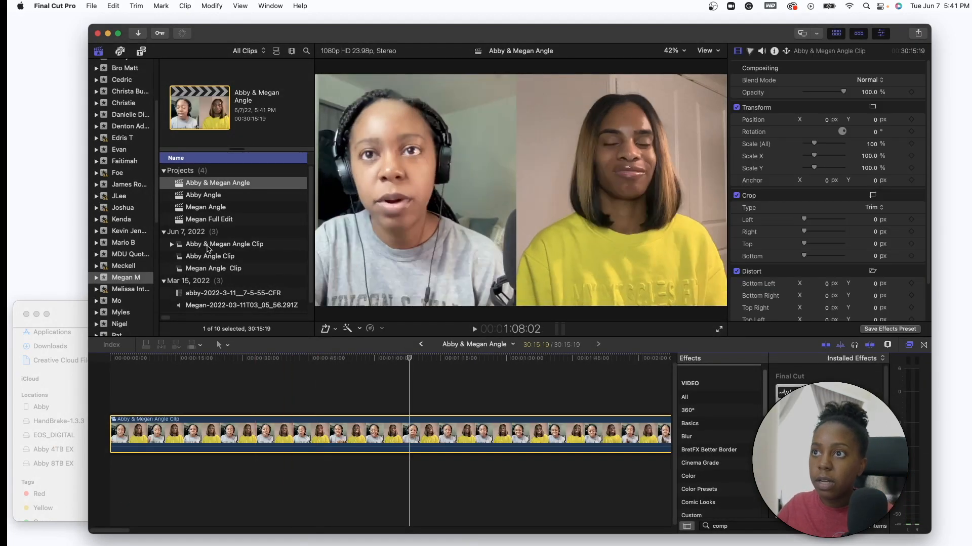
Check the split-screen and host compound clips in the browser and open the empty Full Edit project.
click(208, 246)
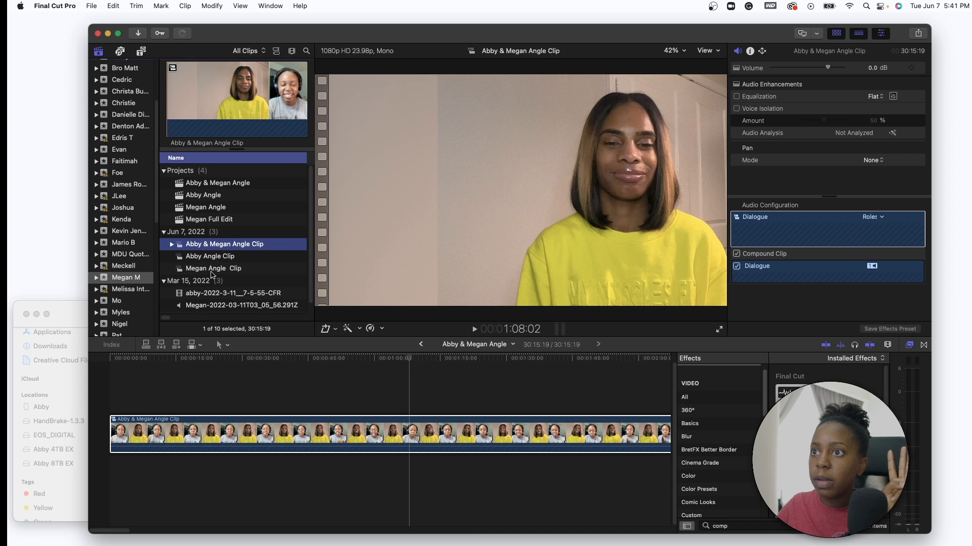
click(211, 258)
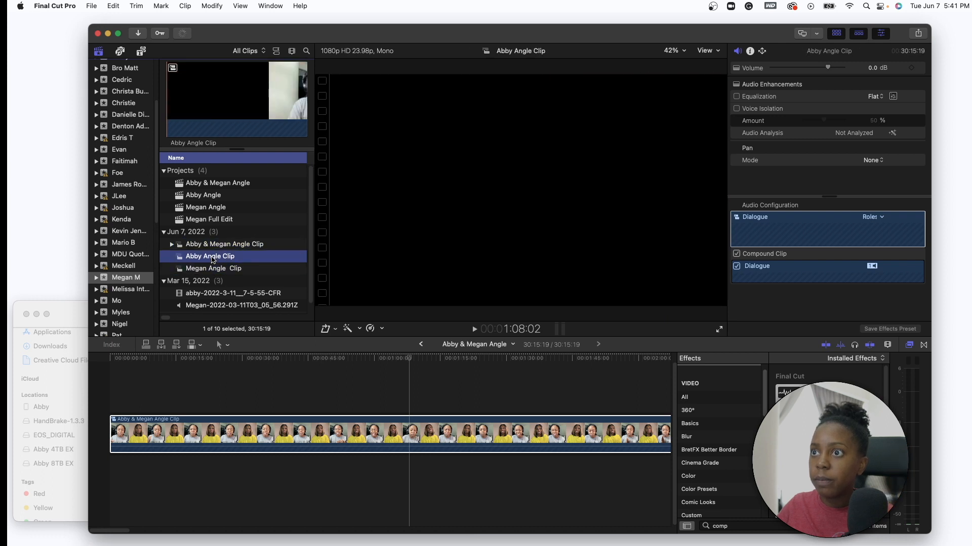
click(202, 183)
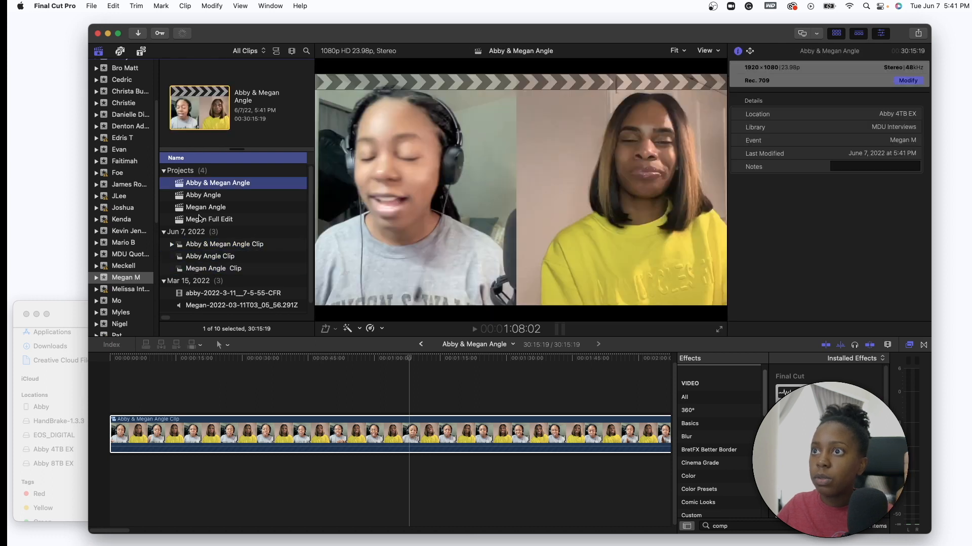
click(200, 219)
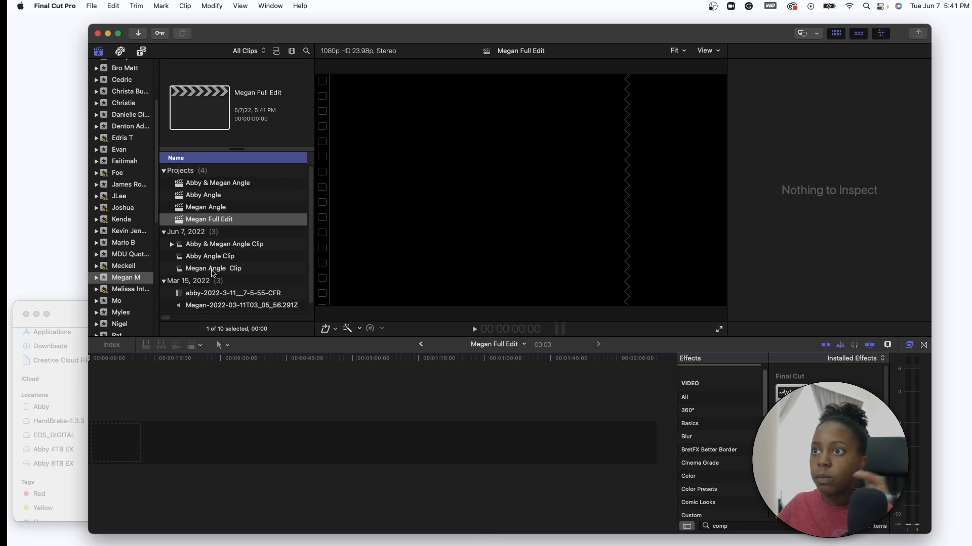
Create an audio-synchronized multicam clip from the three compound clips, named with the guest's first name and "Multicam Clip".
click(212, 271)
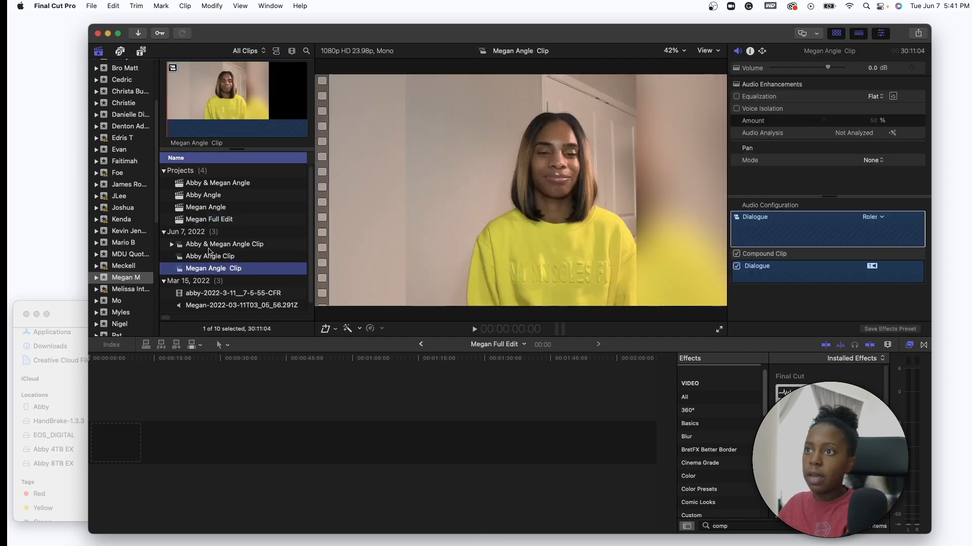
shift+click(209, 246)
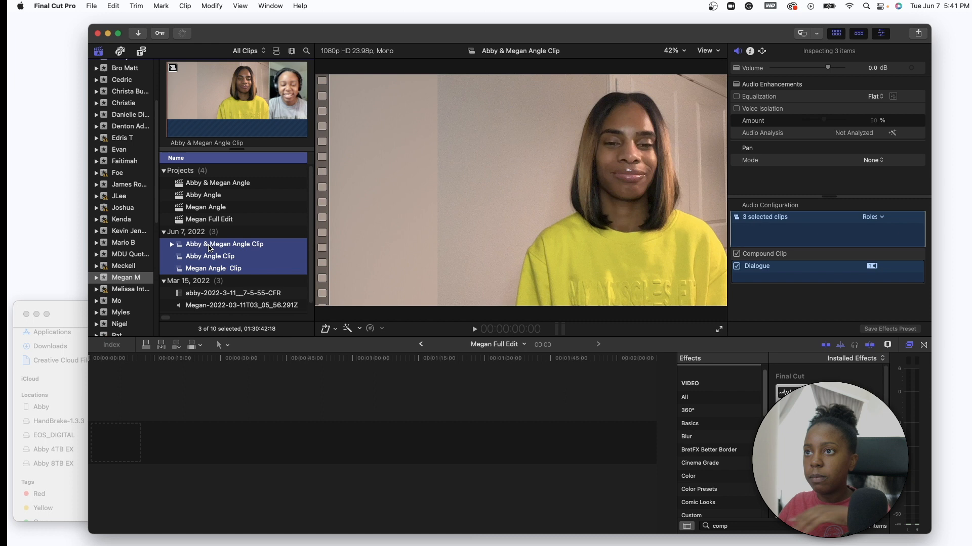
right_click(209, 247)
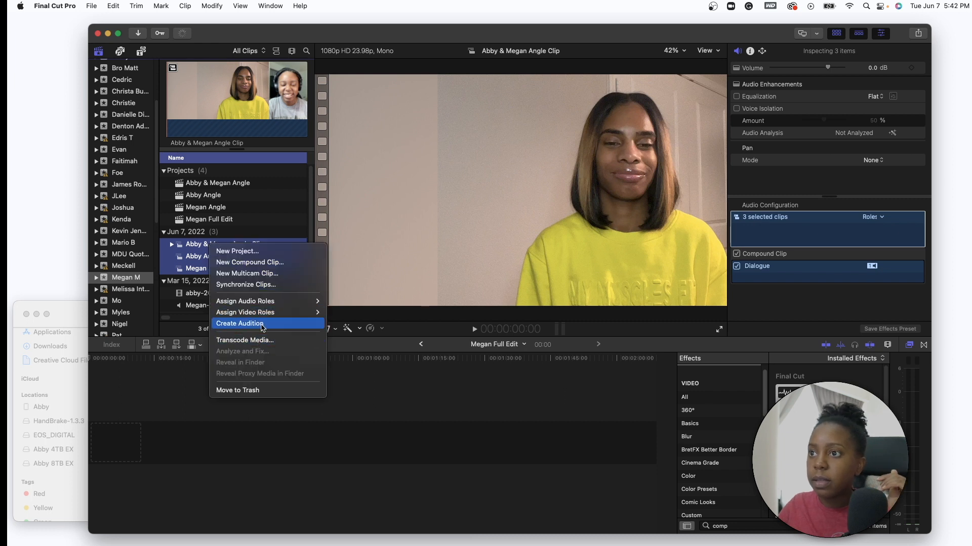
click(257, 273)
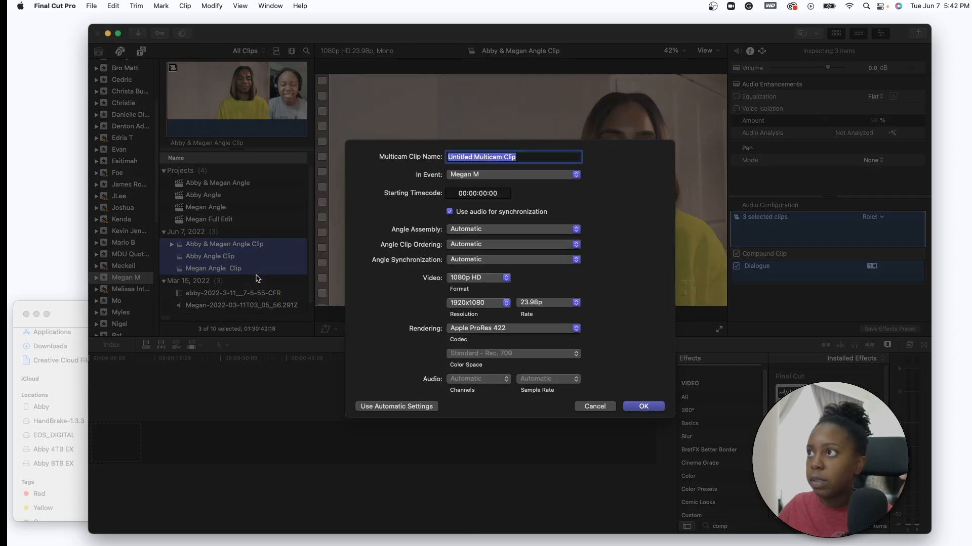
double_click(470, 157)
text(Me)
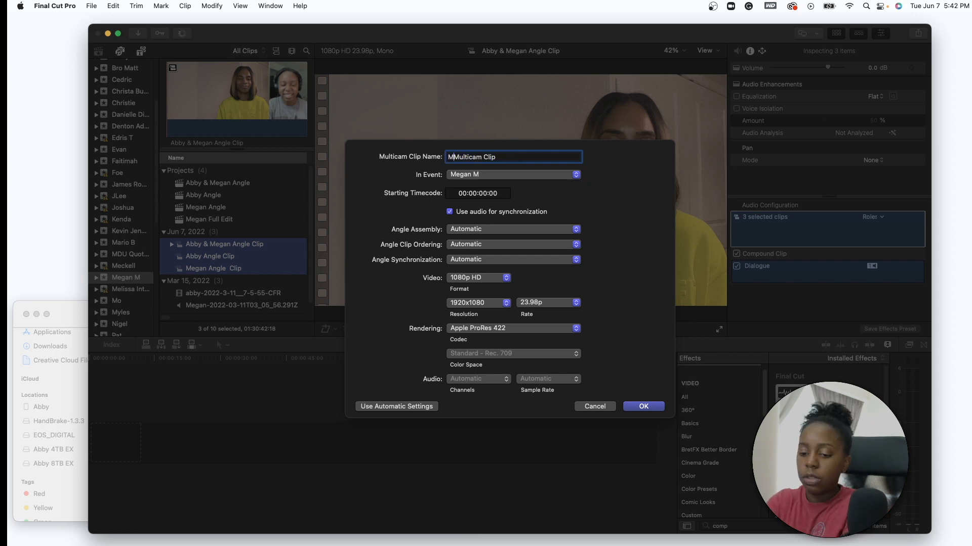
text(gan)
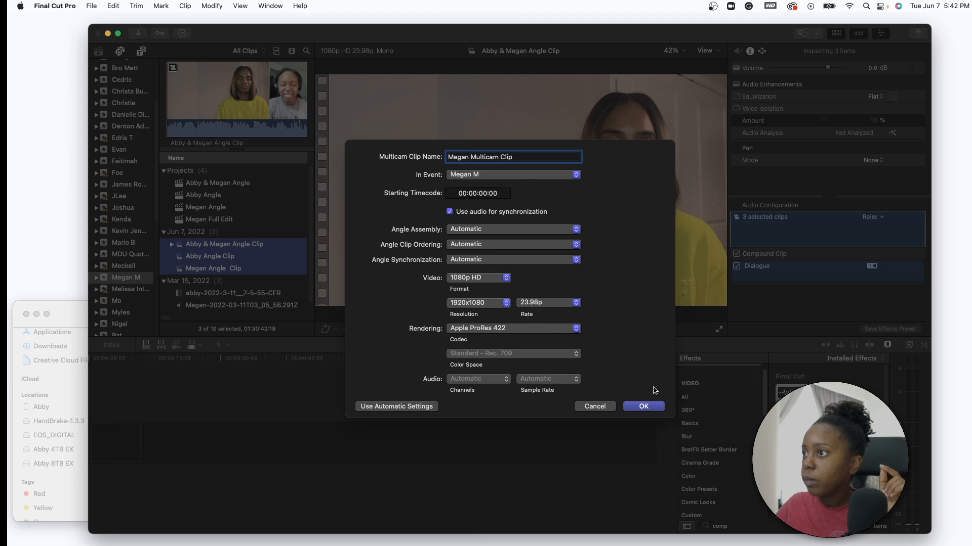
click(644, 407)
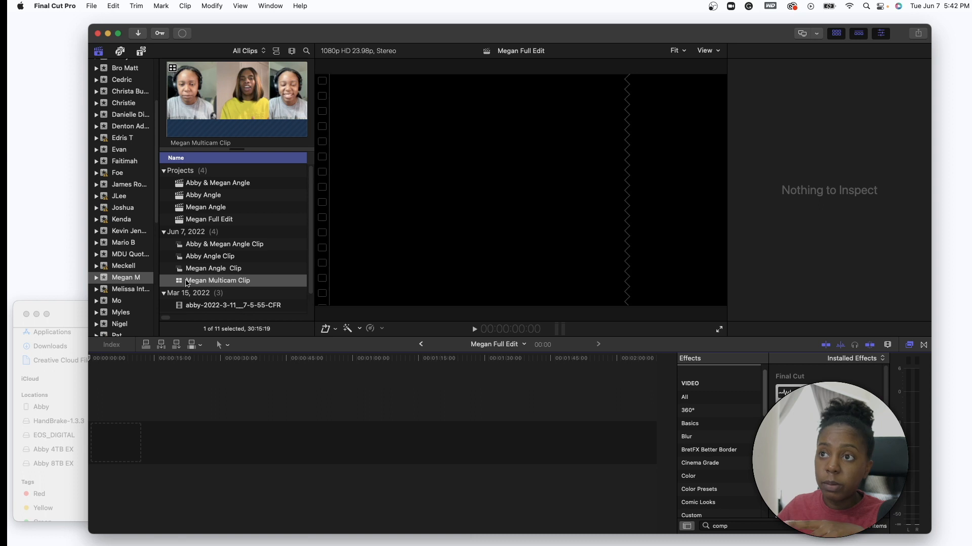
Add the multicam clip to the start of the Full Edit project's timeline.
click(189, 283)
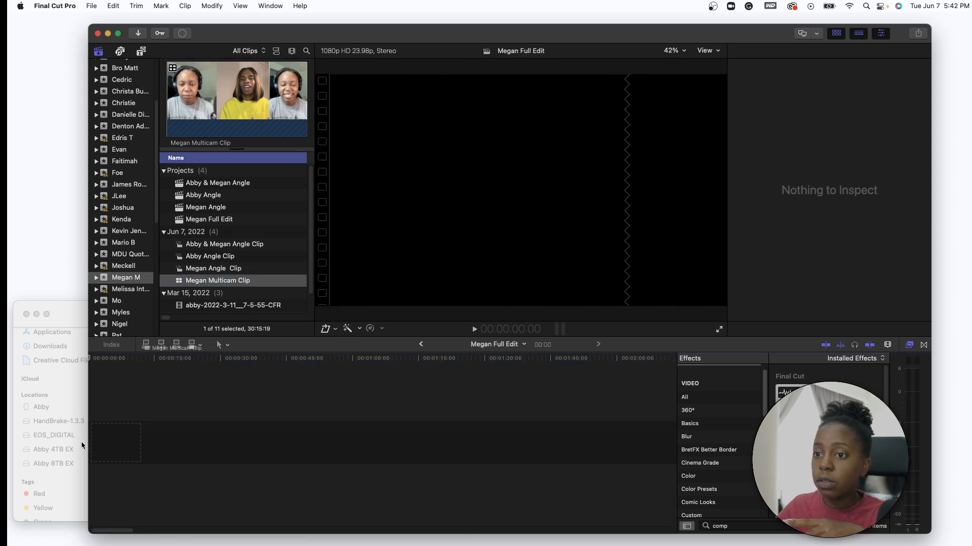
drag(197, 281, 144, 442)
scroll(243, 402, left, 2)
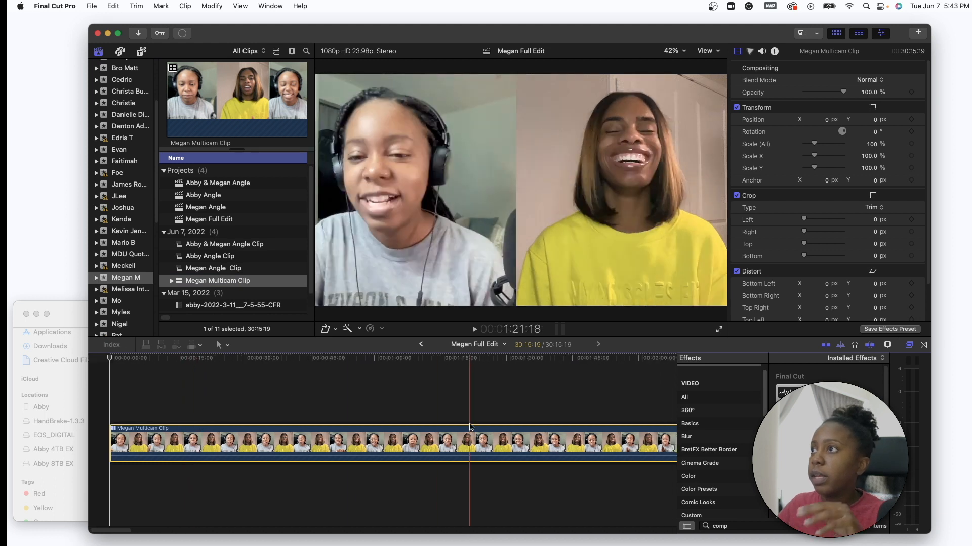
Show the multicam angles beside the viewer and enable video-only switching.
click(708, 50)
click(734, 86)
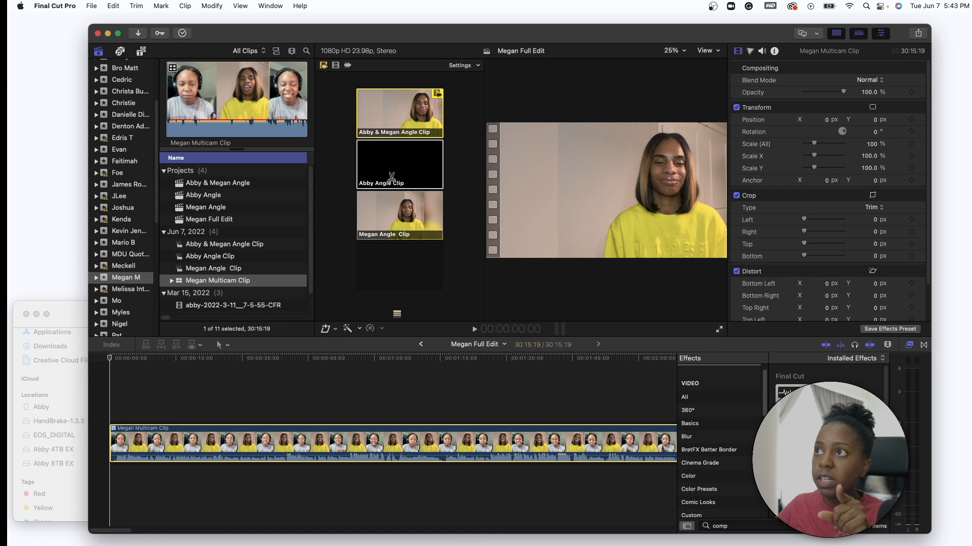
click(335, 67)
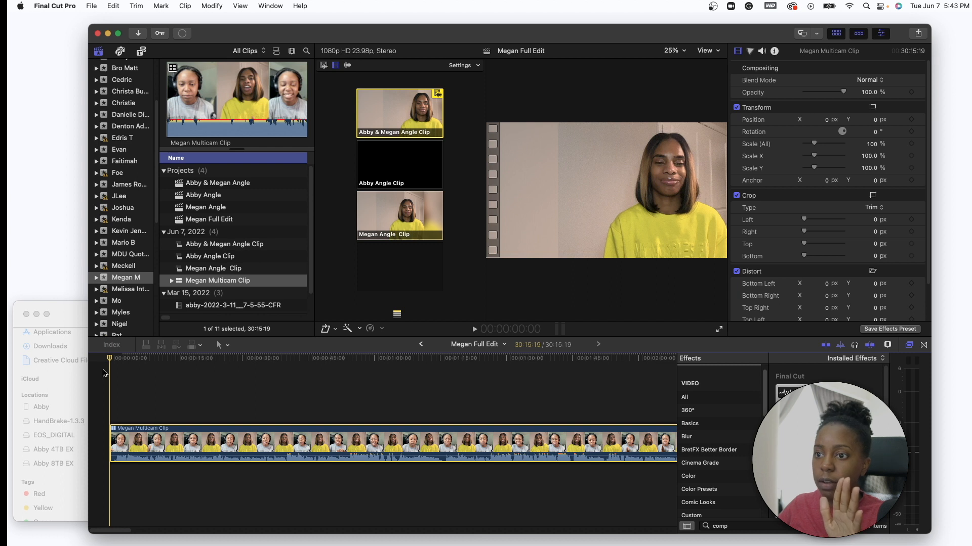
Play back the opening of the multicam clip with the timeline magnified.
key(space)
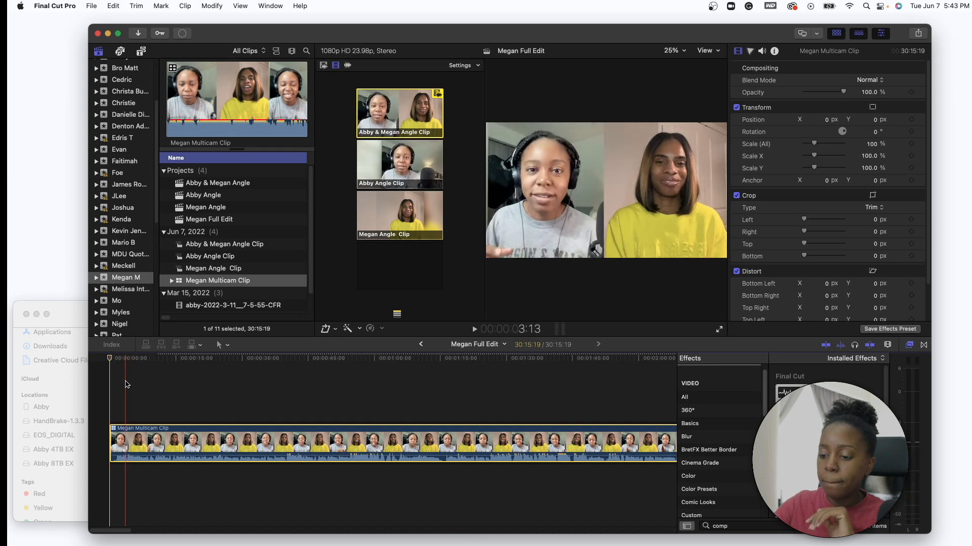
key(super+equal)
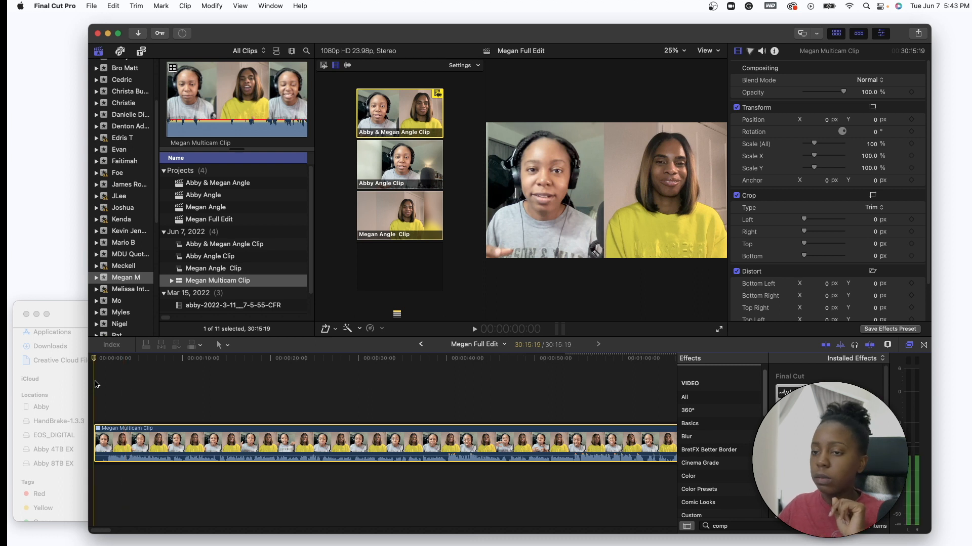
key(space)
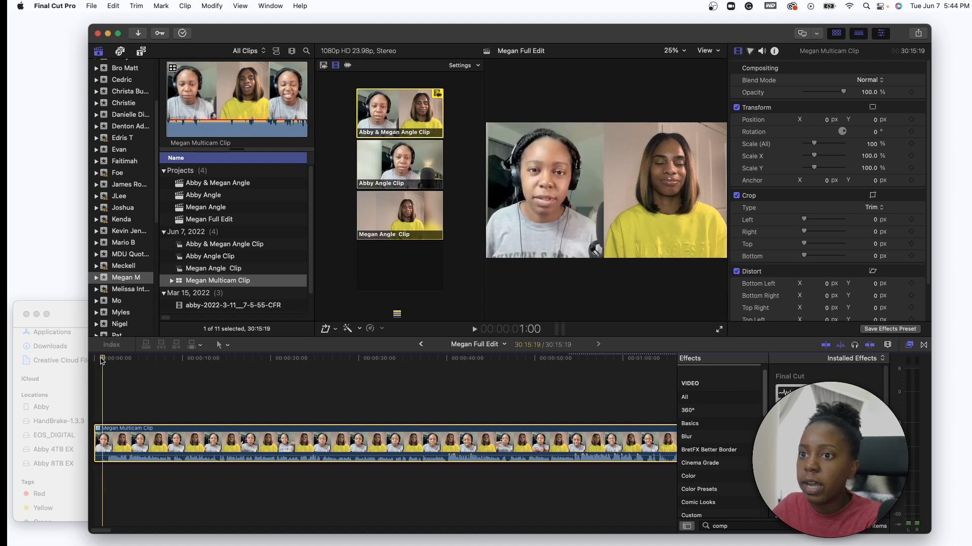
Set the multicam clip's active video angle to the host's compound clip.
right_click(128, 445)
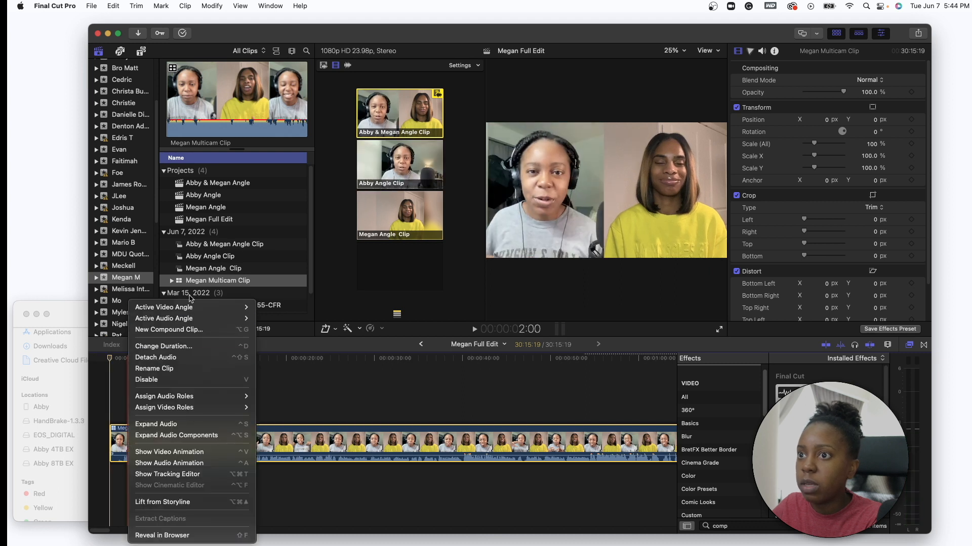
mouse_move(237, 307)
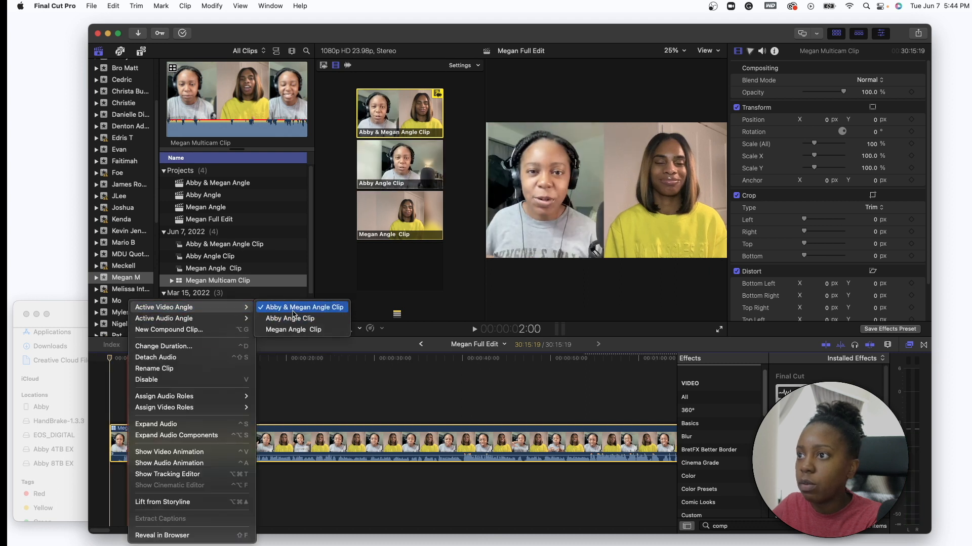
click(294, 324)
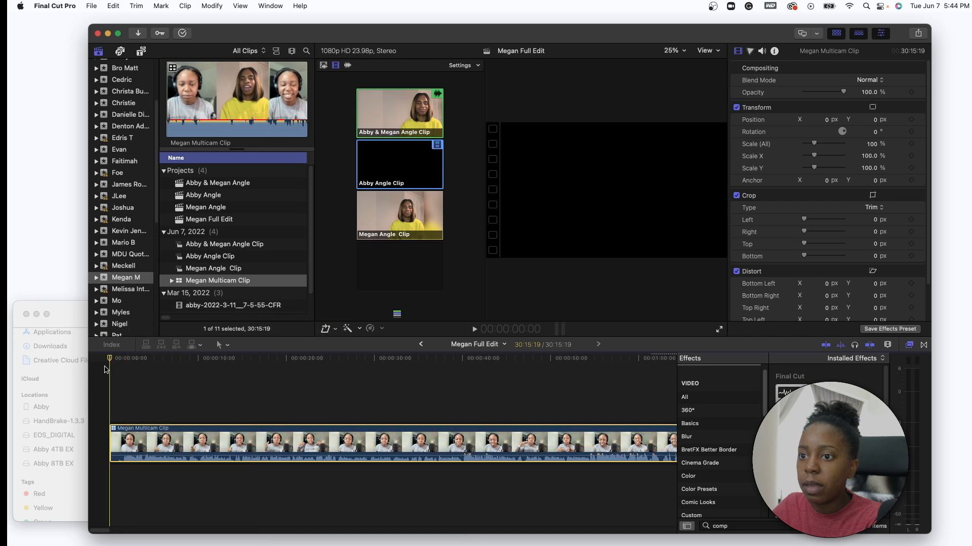
Play the host's opening and trim the first 5 seconds and 5 frames off the multicam clip.
key(space)
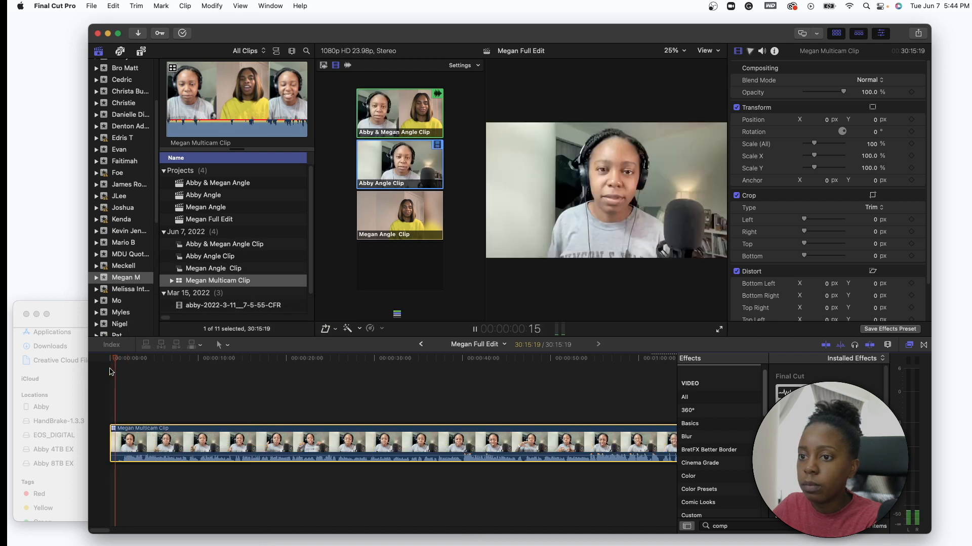
click(126, 361)
drag(124, 361, 122, 363)
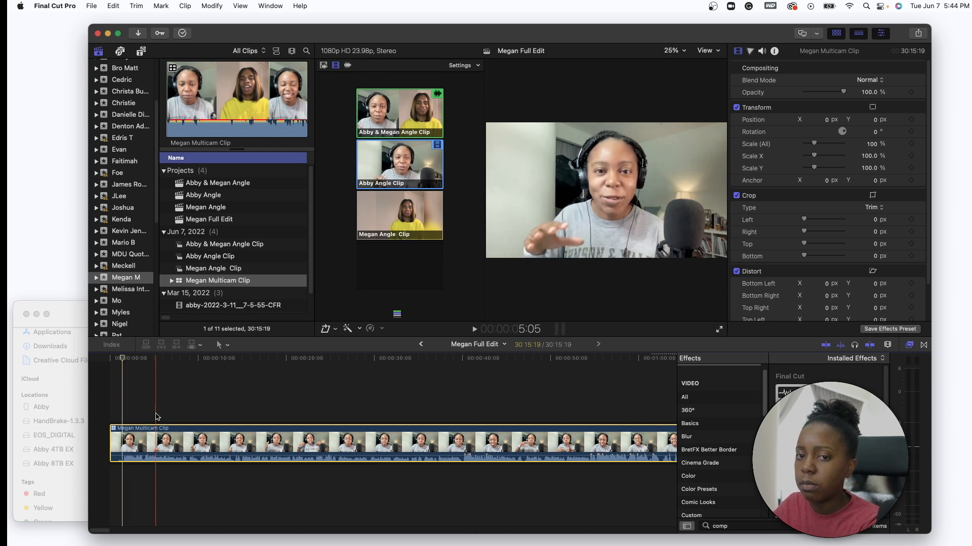
key(alt+bracketleft)
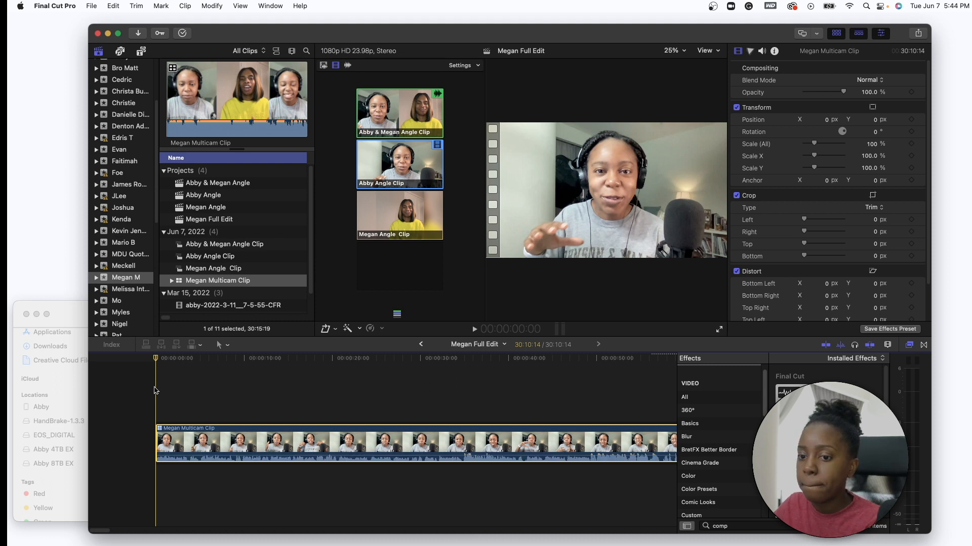
Play the trimmed timeline and cut from the host's angle to the split-screen angle at about 15 seconds.
key(space)
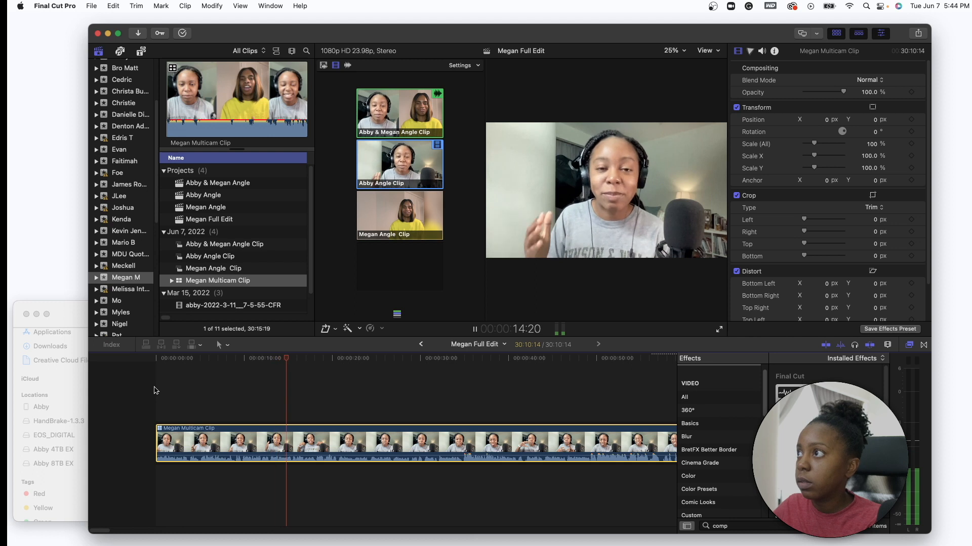
key(1)
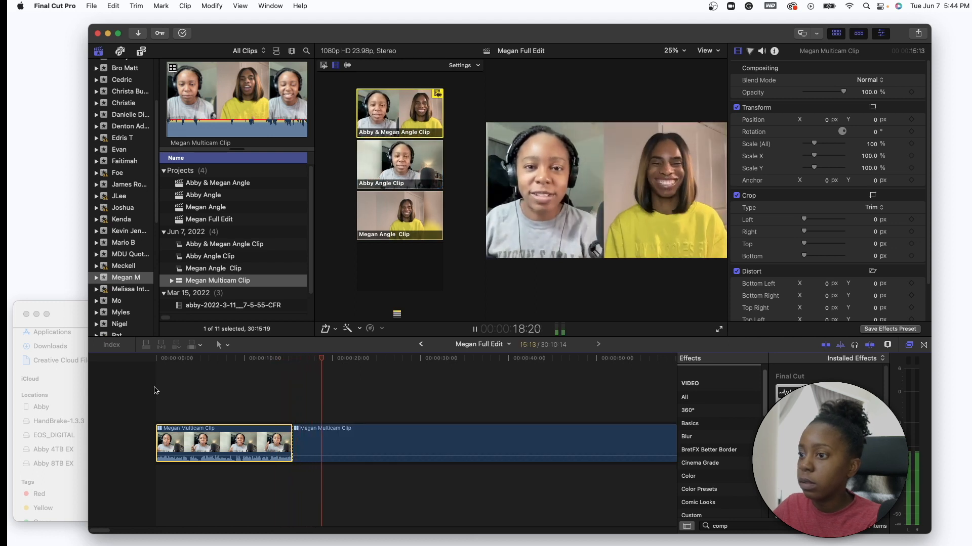
key(space)
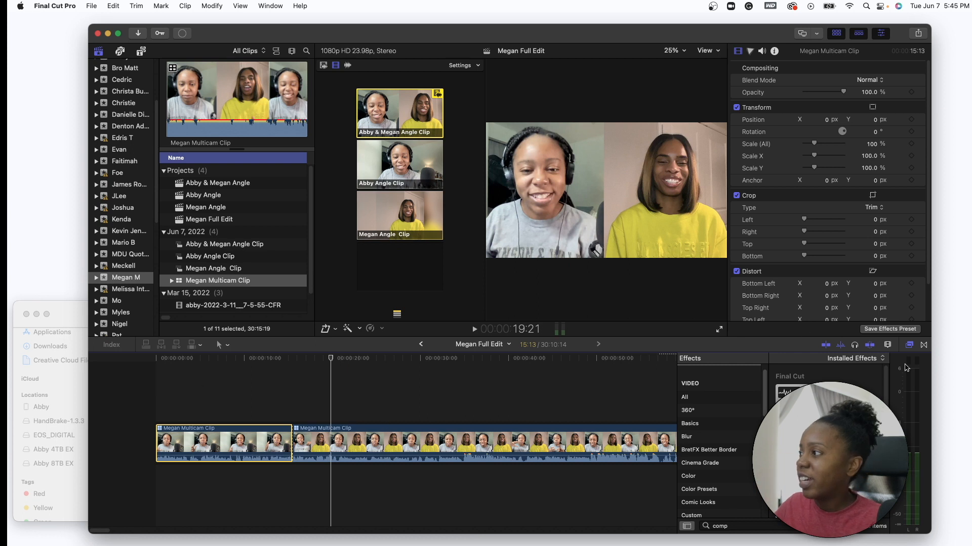
Hide the effects browser, play the timeline and cut from the split-screen angle to the guest's angle at about 1:22.
click(909, 345)
key(space)
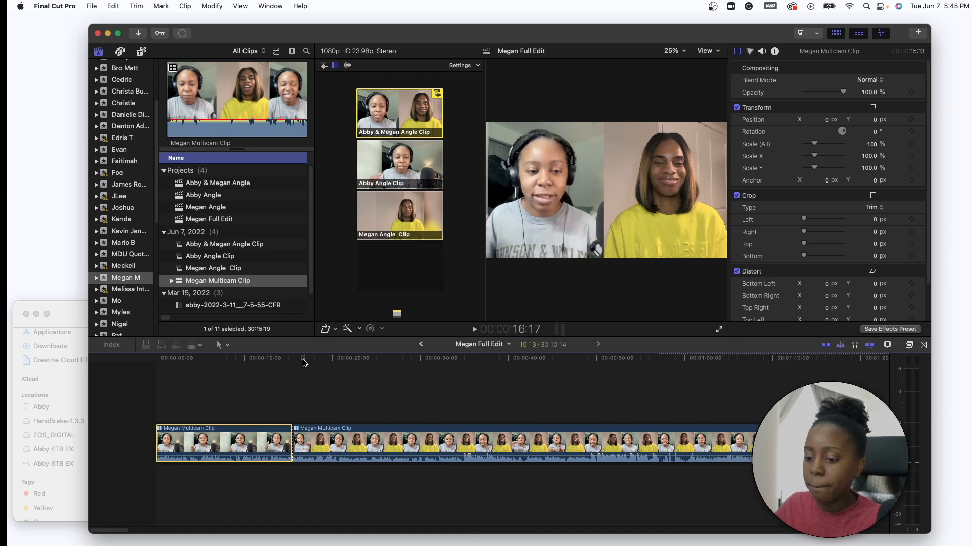
click(492, 377)
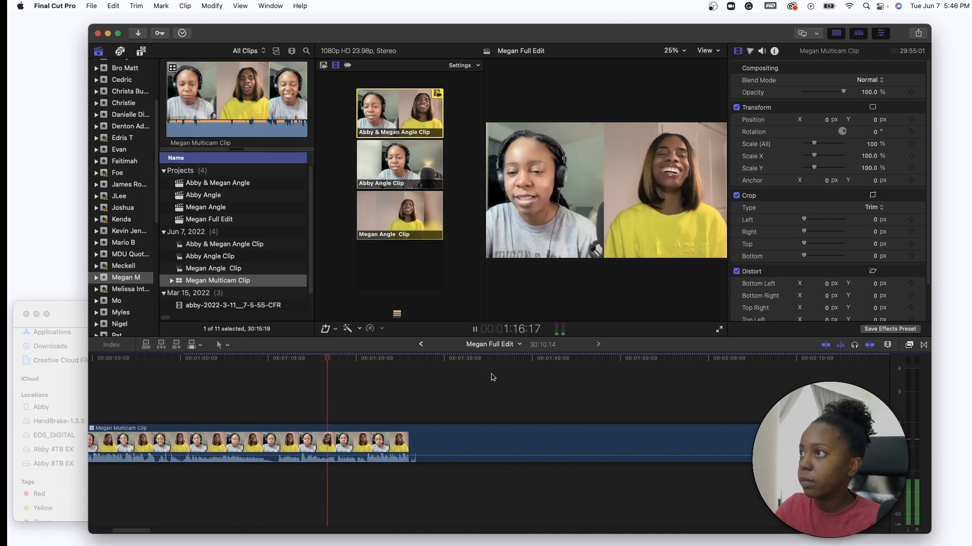
click(474, 329)
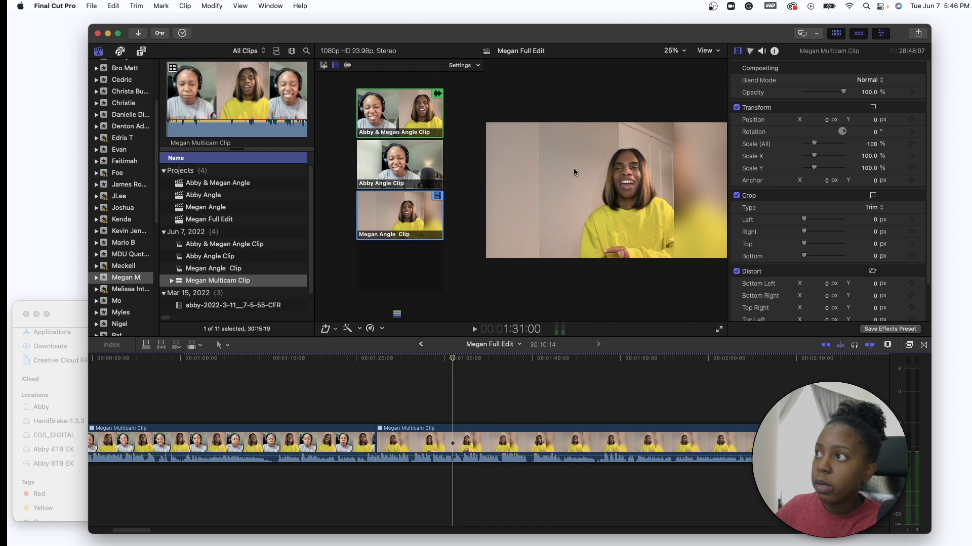
Inside the multicam's guest compound clip, crop the upper video's left side 301 px, scale it to 198% and position it at X -205.3, Y 102.6 px.
double_click(454, 434)
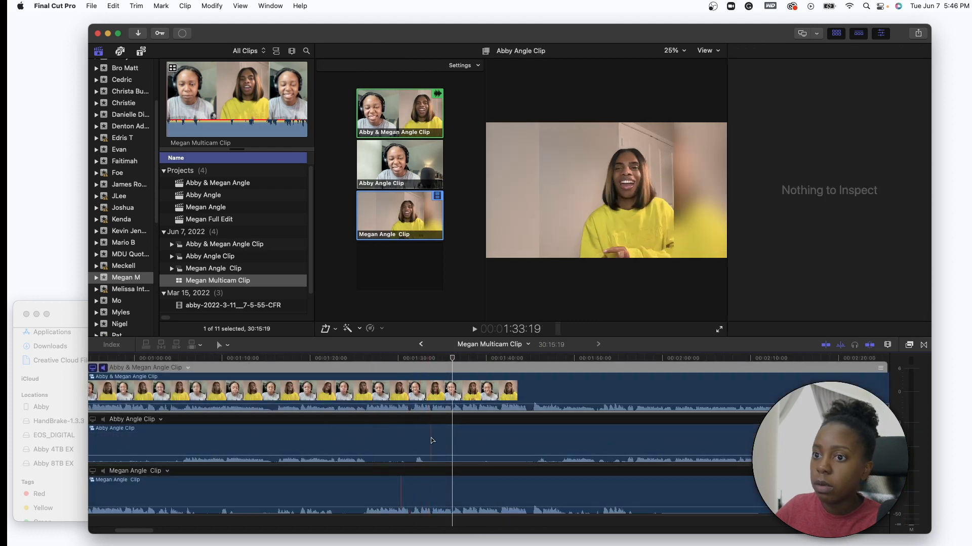
double_click(455, 495)
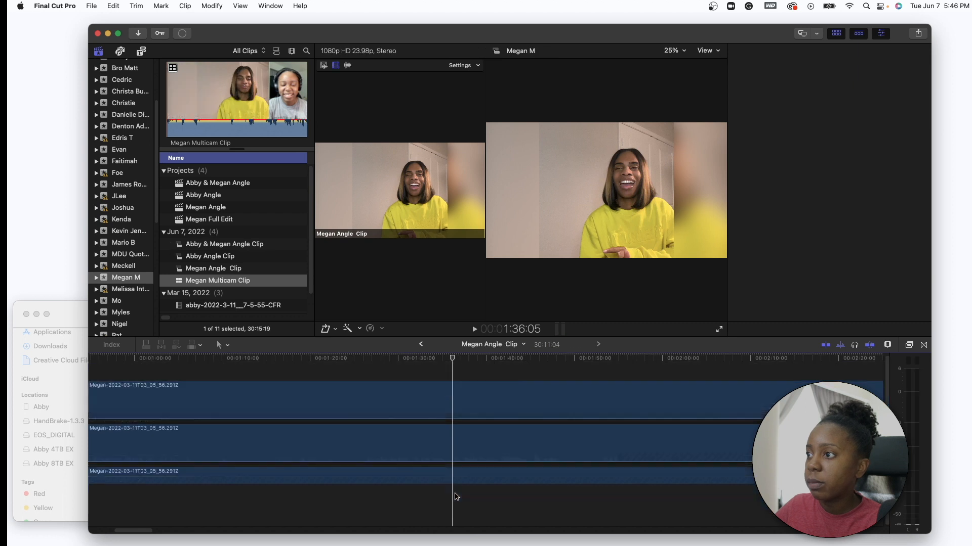
click(452, 398)
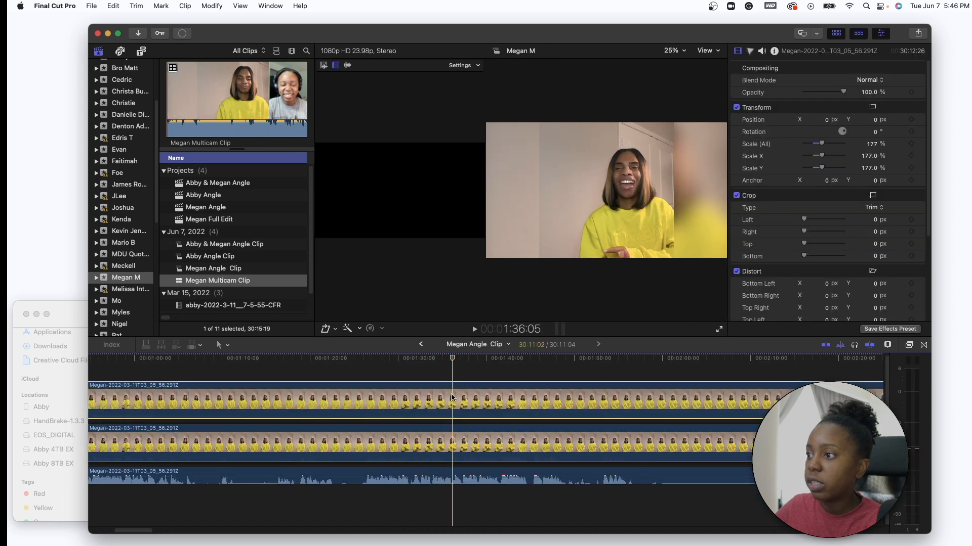
scroll(452, 397, left, 3)
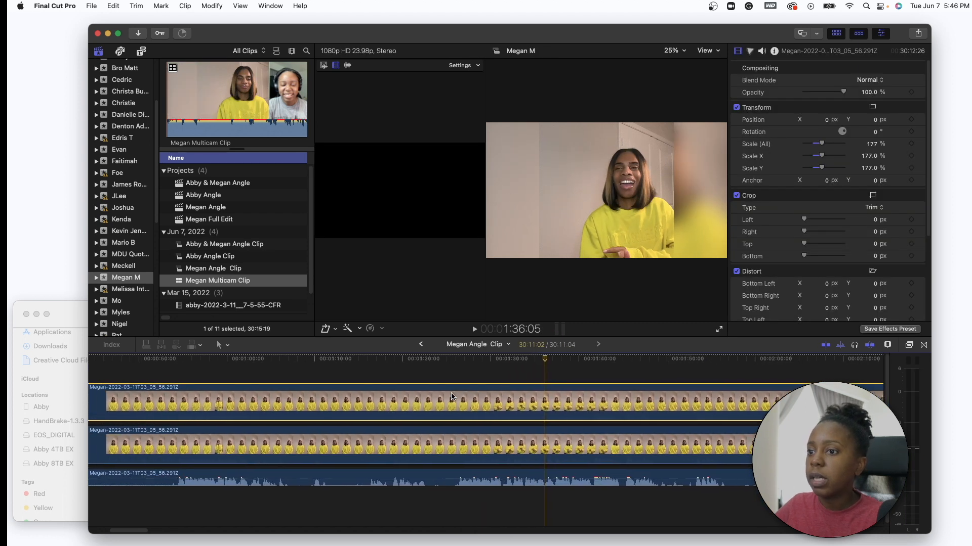
scroll(452, 398, right, 2)
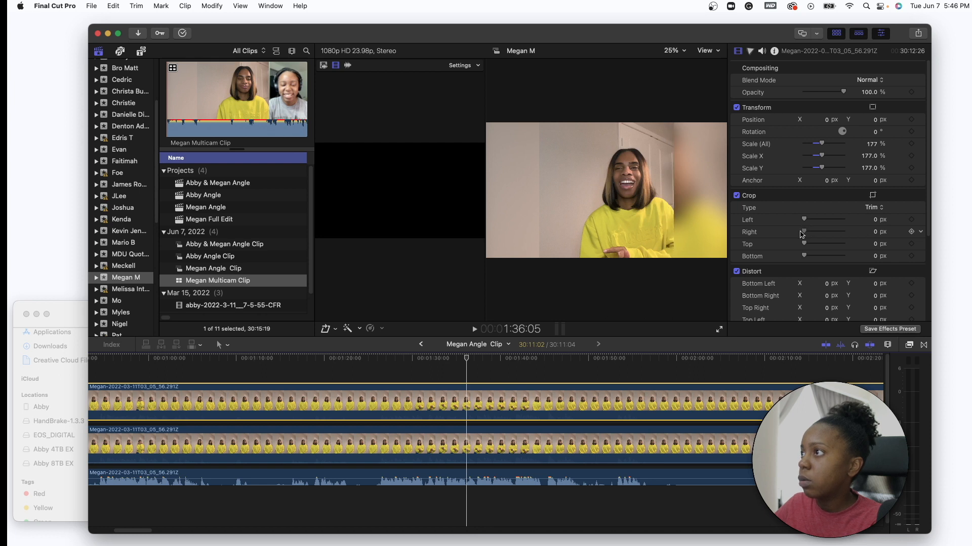
drag(805, 220, 810, 219)
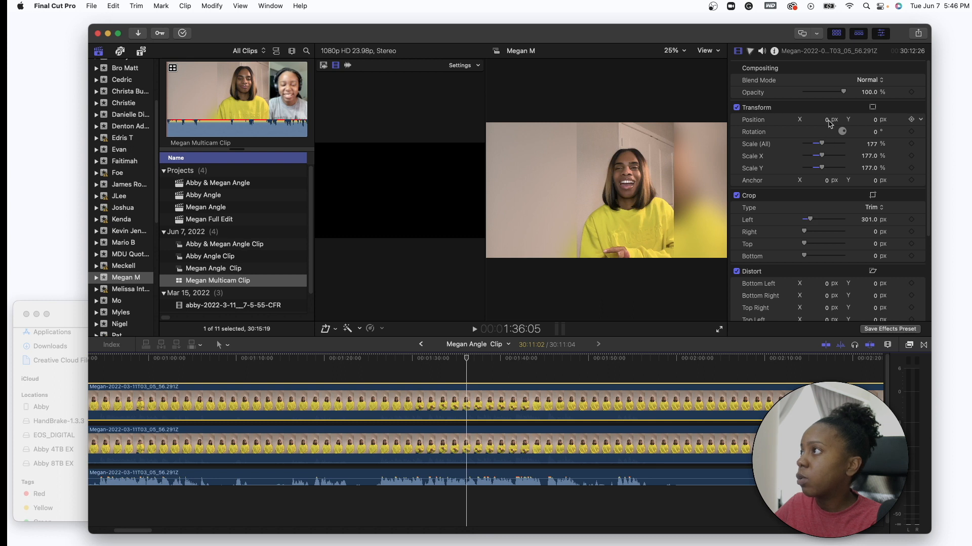
drag(828, 122, 724, 121)
mouse_move(875, 120)
mouse_down()
mouse_move(823, 138)
mouse_move(827, 124)
mouse_move(869, 120)
mouse_move(868, 138)
mouse_up()
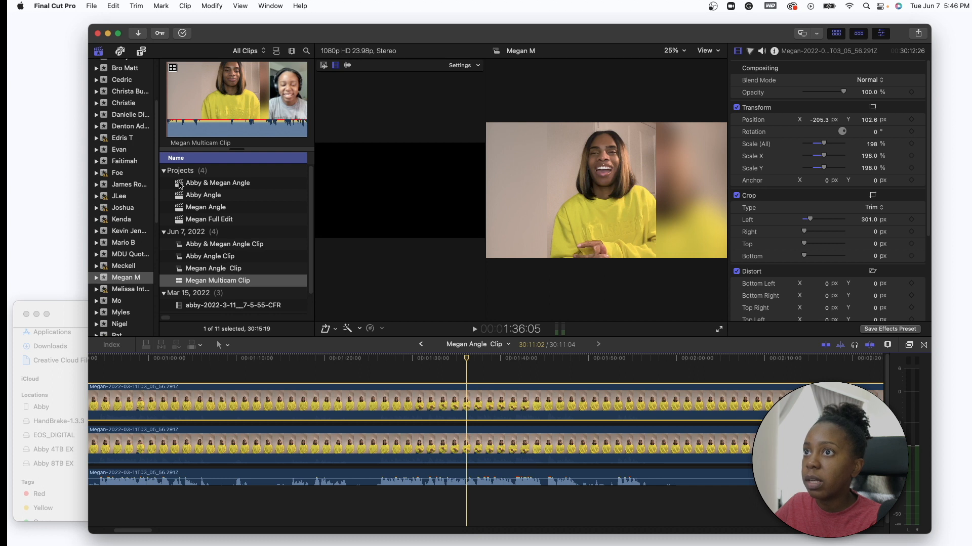
In the split-screen project's compound clip, scale the guest's clip to 113% and position it at X 509.0, Y -111.7 px.
double_click(179, 185)
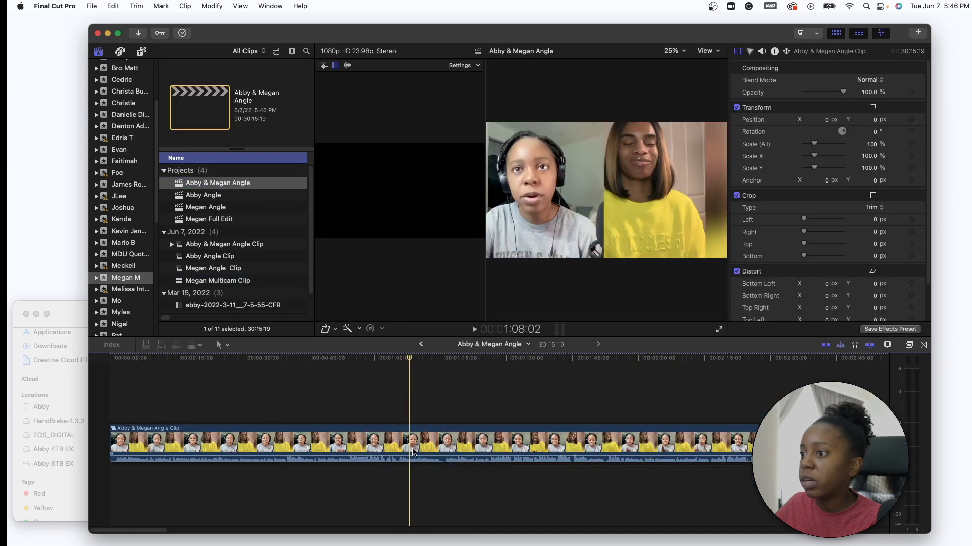
double_click(414, 450)
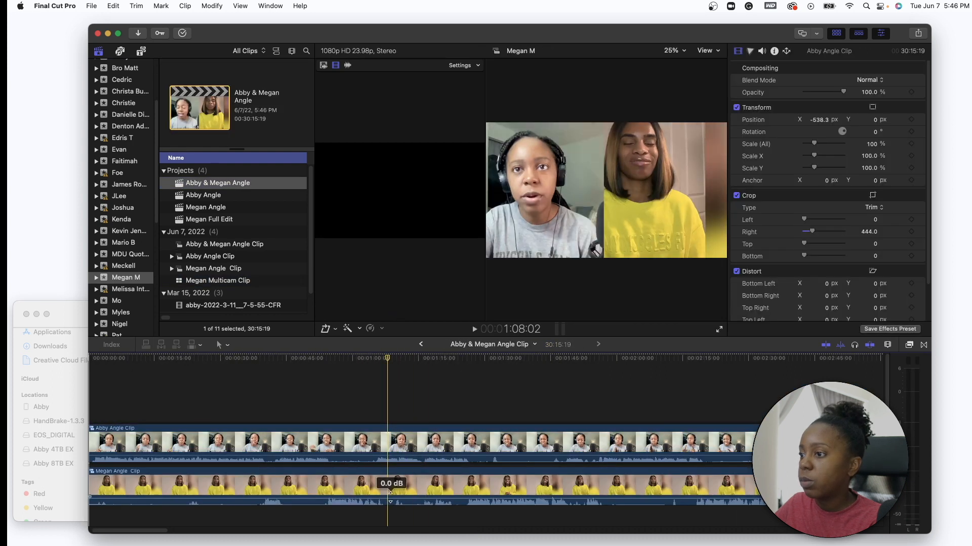
click(390, 487)
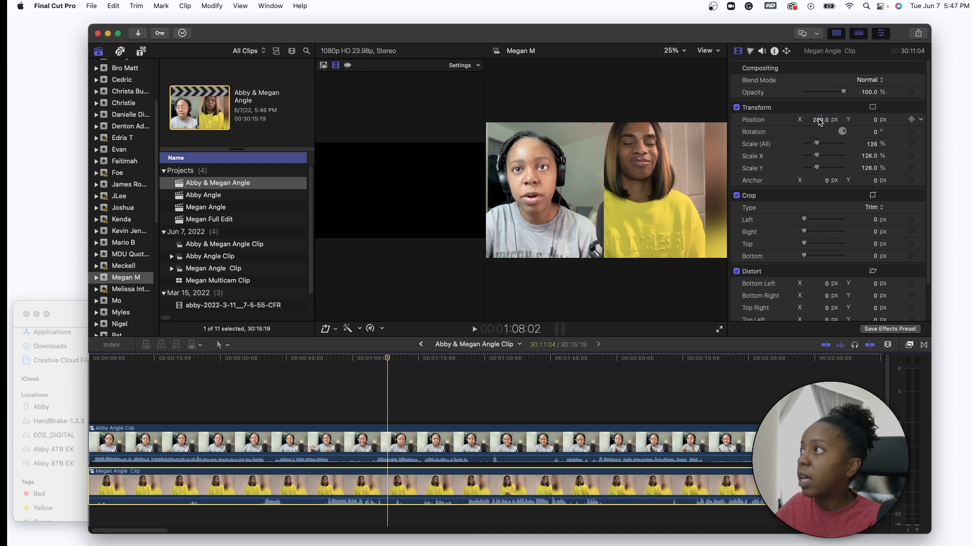
drag(819, 122, 875, 124)
drag(816, 144, 814, 144)
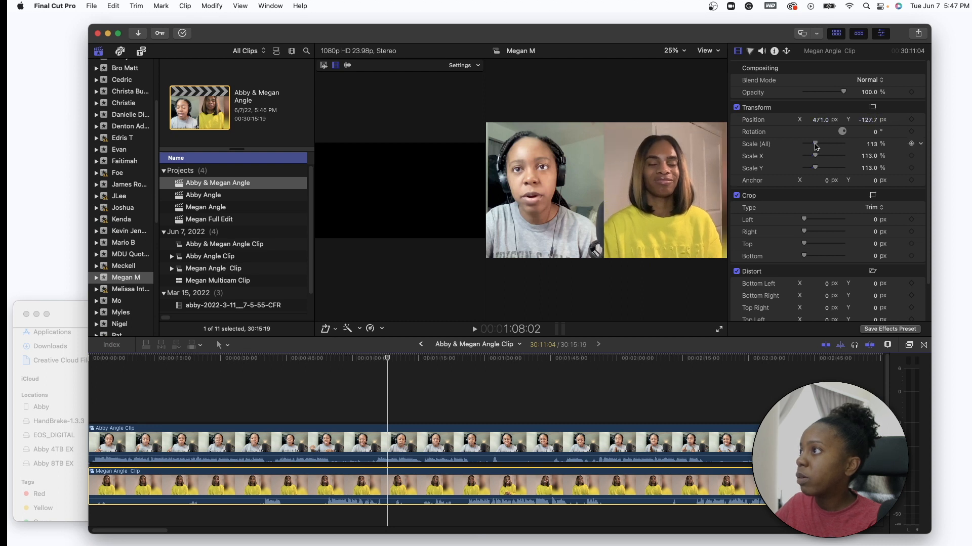
drag(819, 122, 820, 122)
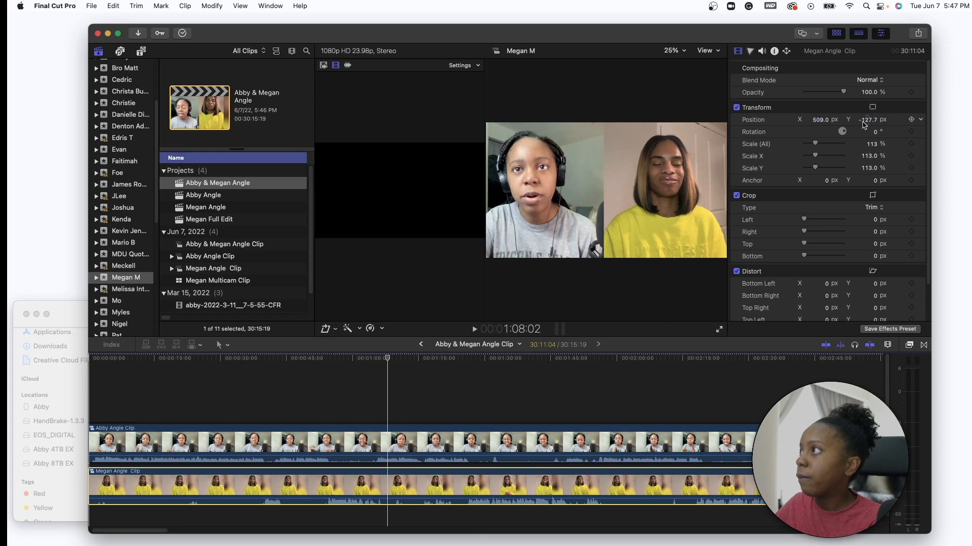
drag(866, 123, 867, 121)
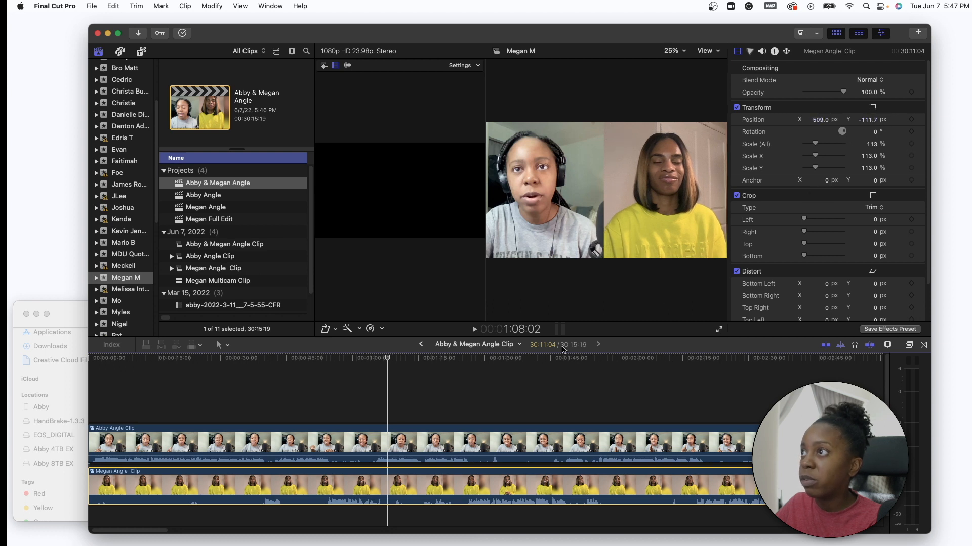
Reopen the full edit project and show the library's Stills smart collection.
double_click(180, 221)
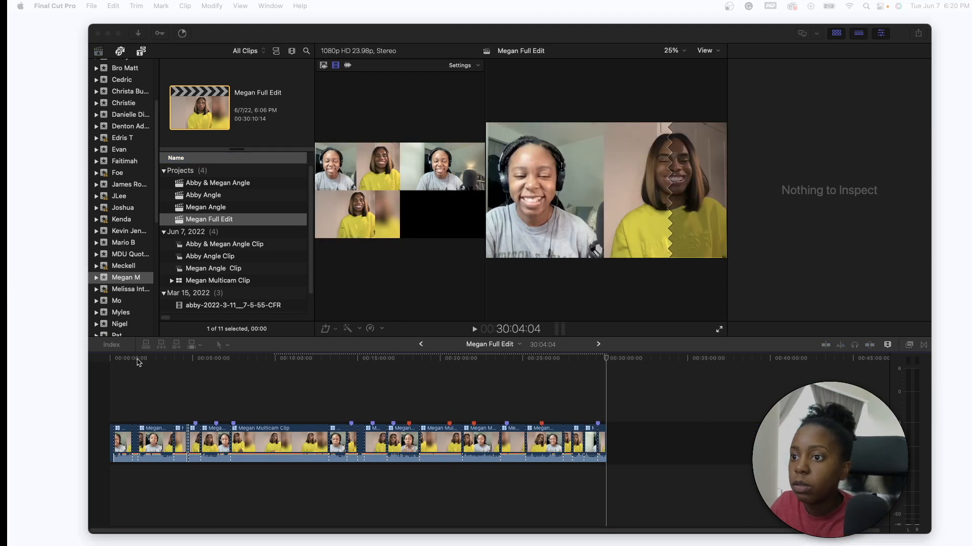
click(120, 374)
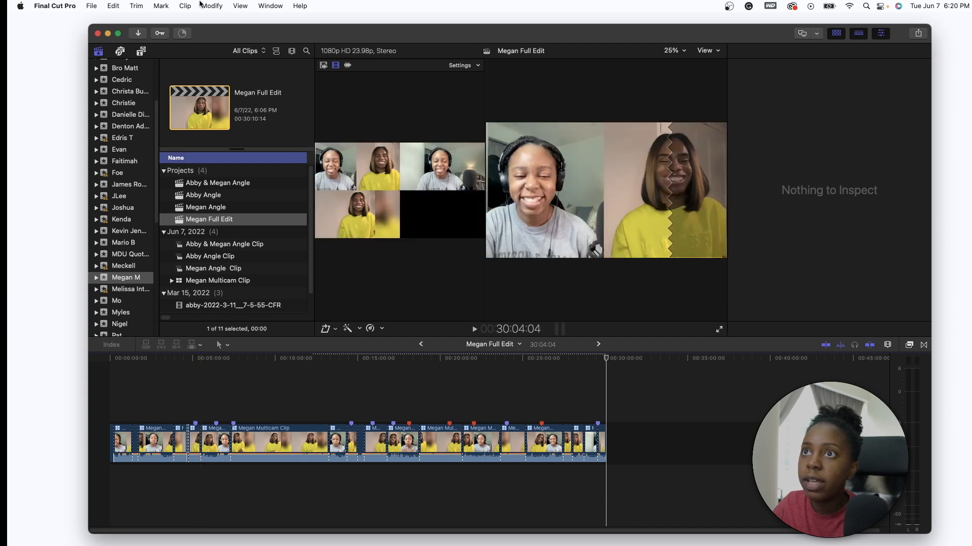
scroll(121, 93, up, 5)
click(97, 88)
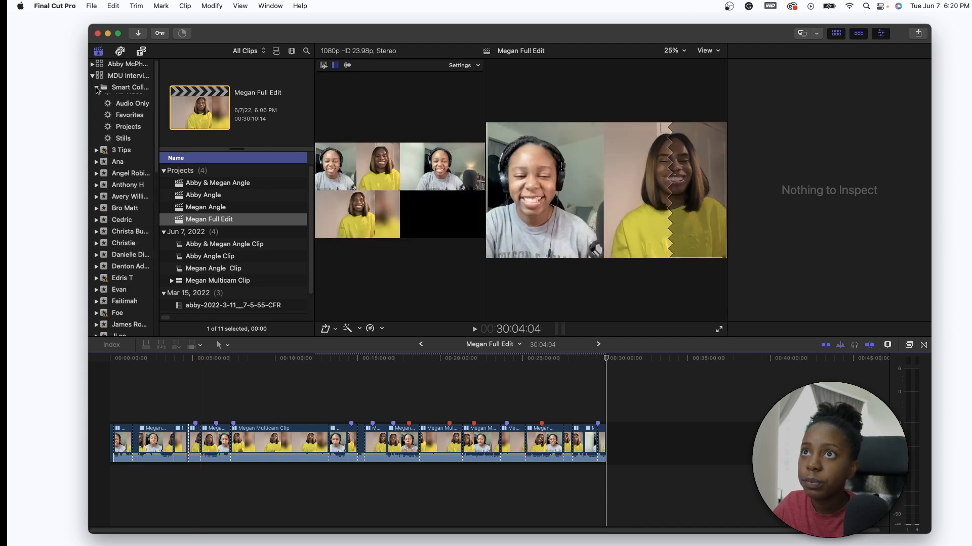
click(120, 145)
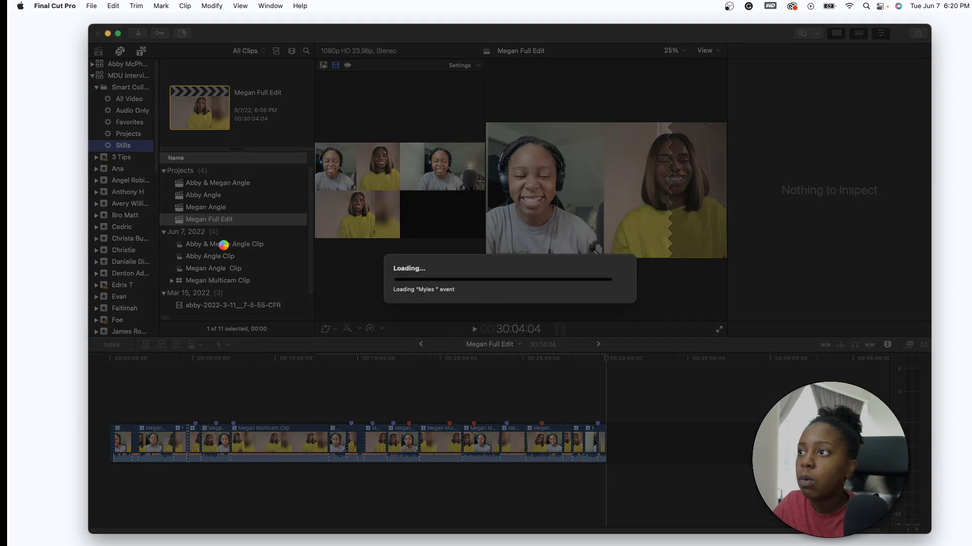
Find the still MDU Logos White_White and connect it above the start of the full edit timeline.
scroll(225, 248, down, 5)
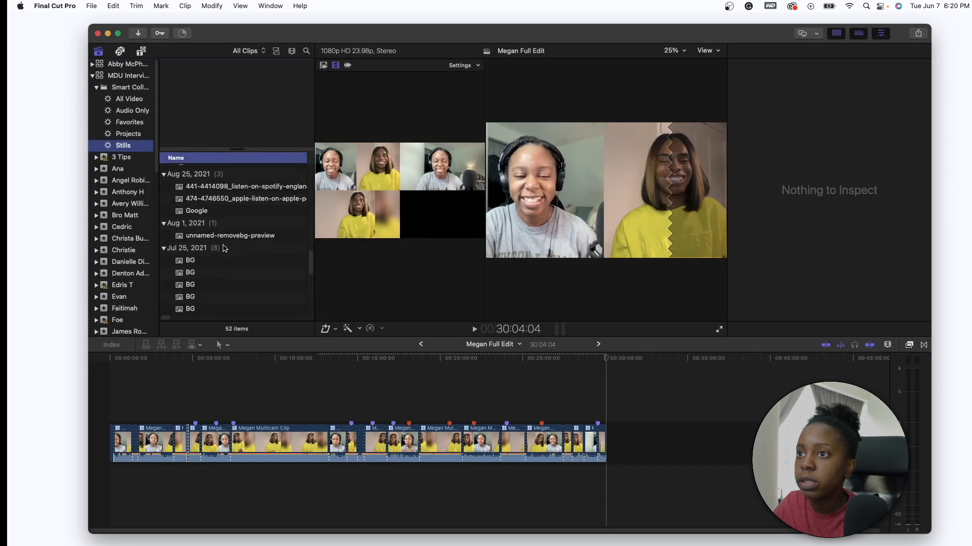
scroll(225, 248, up, 4)
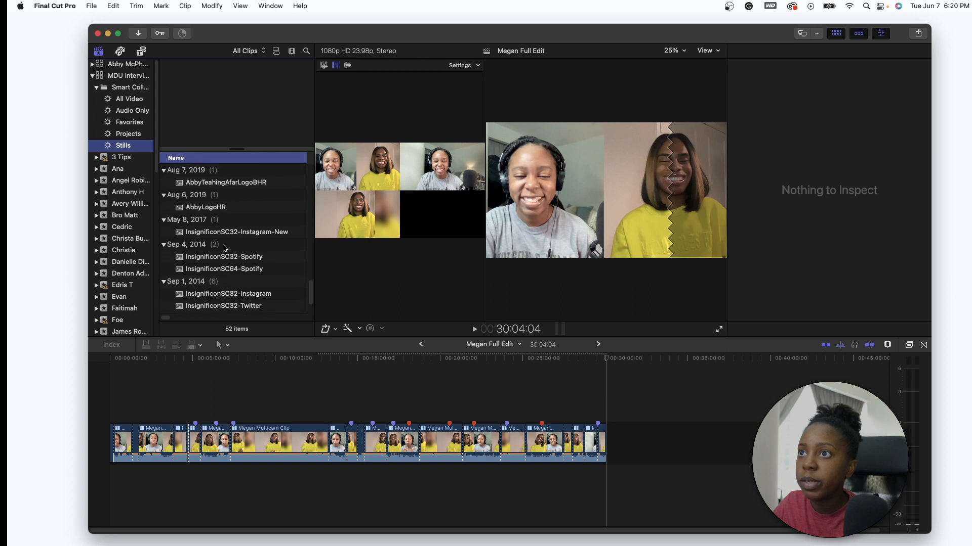
scroll(225, 250, up, 6)
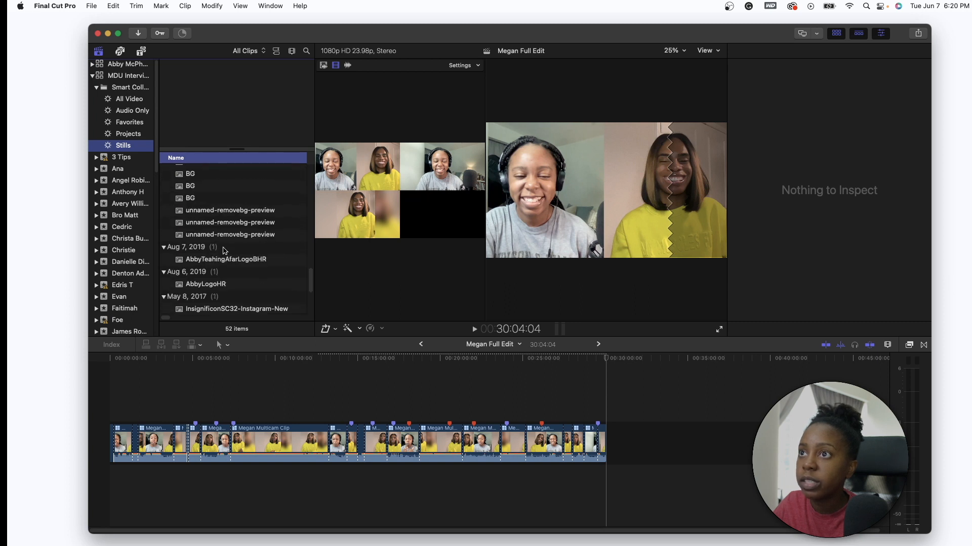
scroll(223, 250, up, 10)
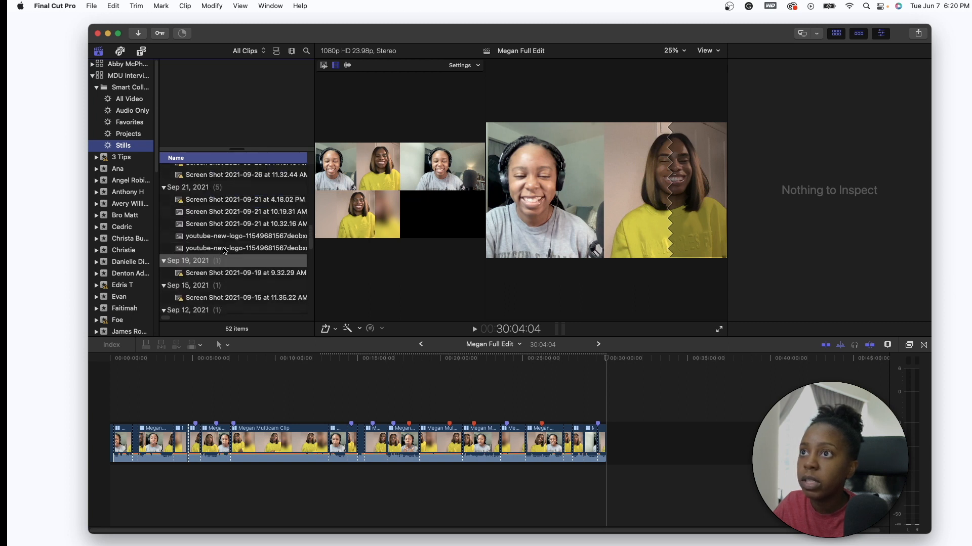
scroll(223, 250, up, 5)
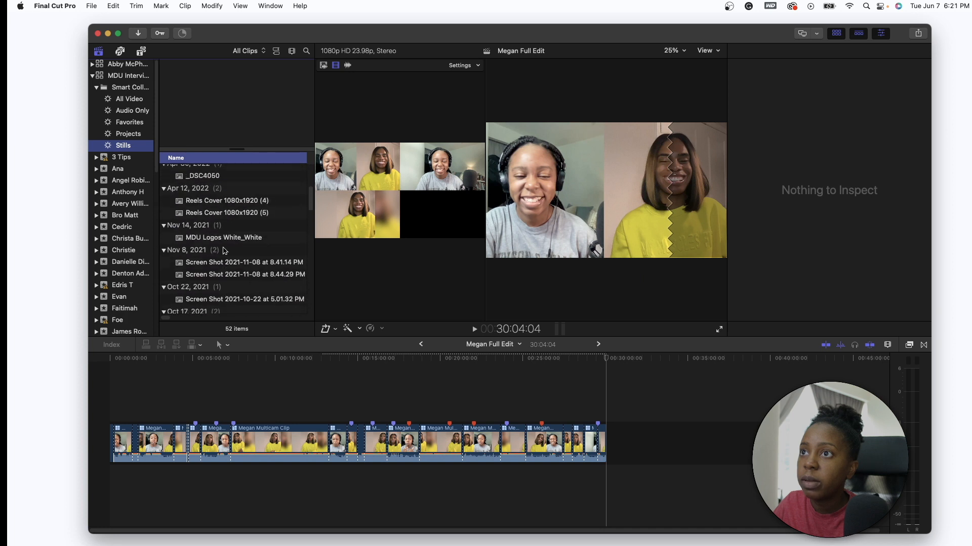
click(215, 239)
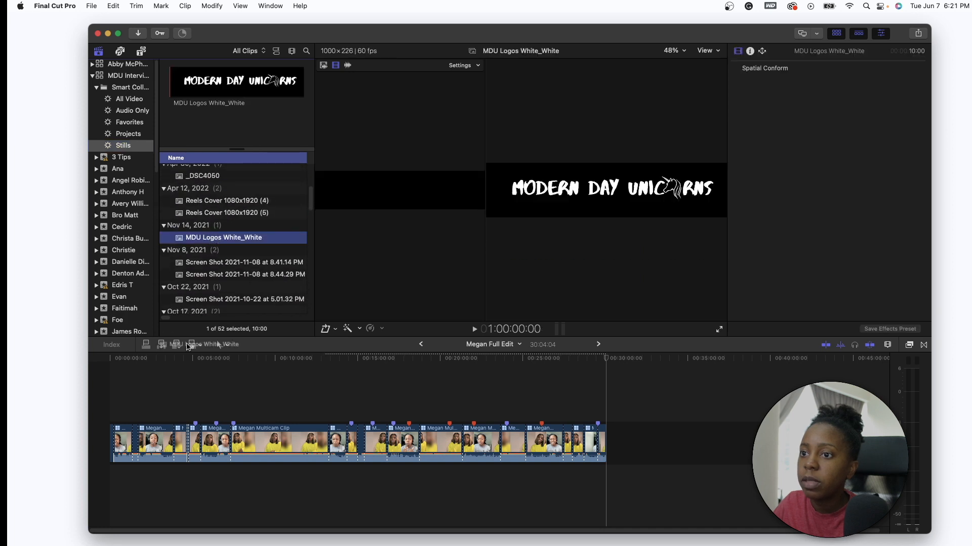
click(113, 400)
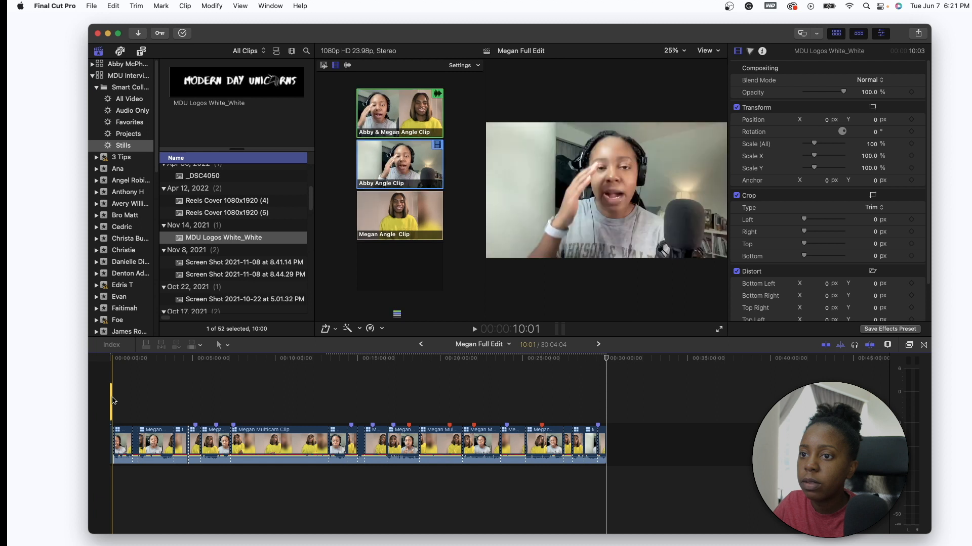
Extend the connected logo over the whole edit so it ends with the last clip at 30:04:04.
key(super+equal)
key(super+equal)
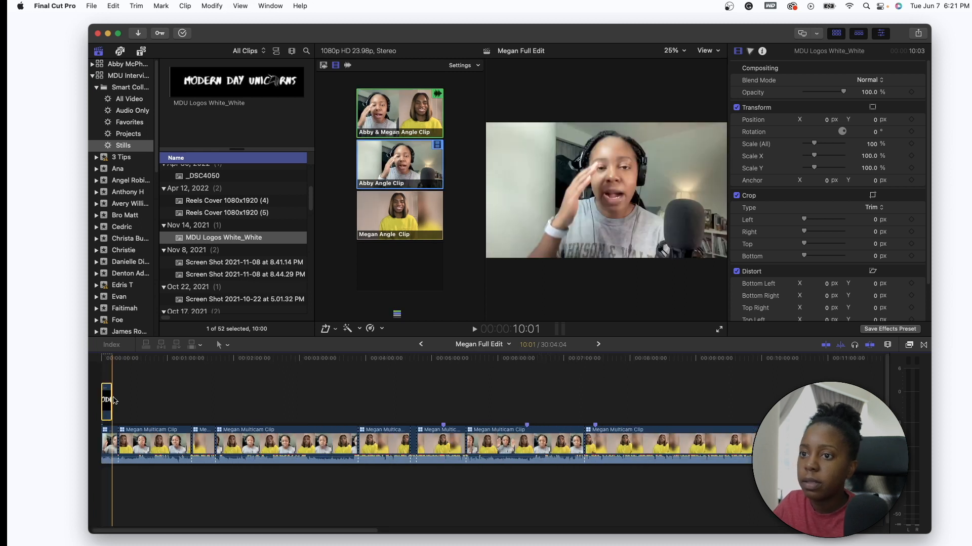
drag(114, 399, 638, 402)
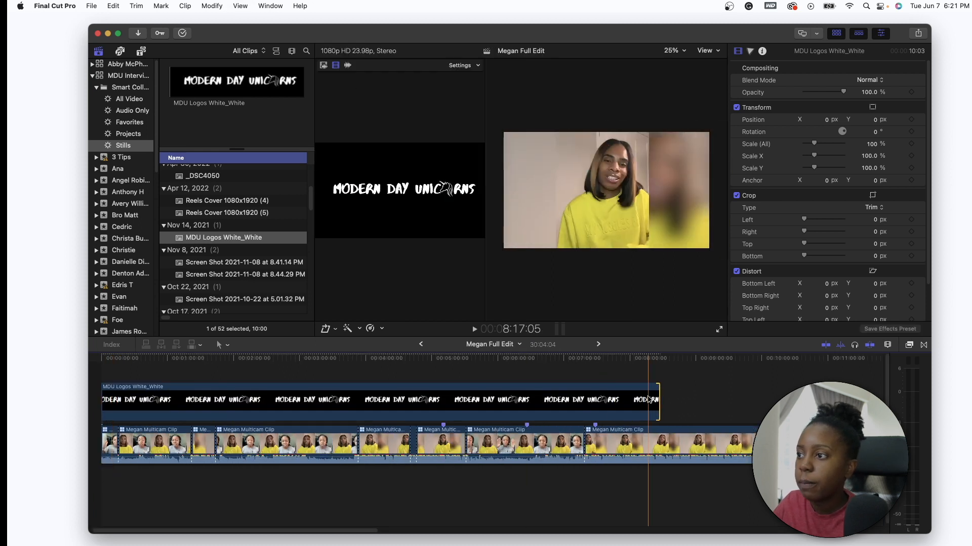
key(super+minus)
key(super+minus)
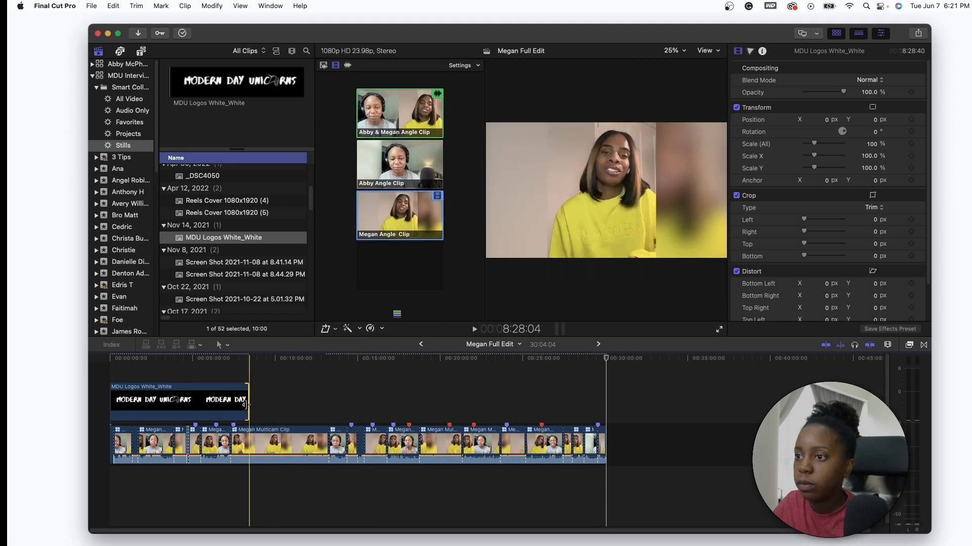
drag(248, 404, 627, 405)
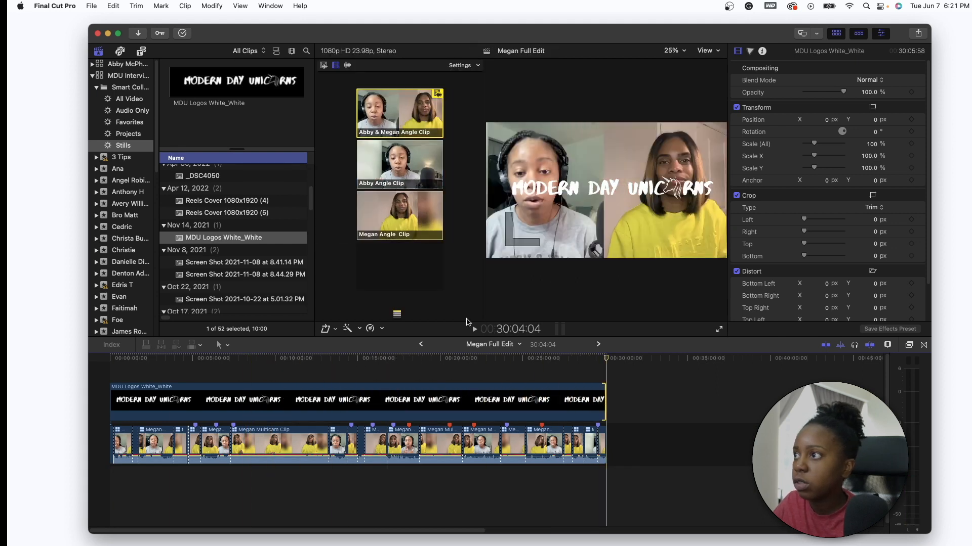
Scale the connected logo to 29% and position it at X 686.0, Y -491.5 px.
click(466, 402)
drag(819, 144, 808, 148)
mouse_move(876, 124)
mouse_down()
mouse_move(825, 120)
mouse_move(867, 120)
mouse_up()
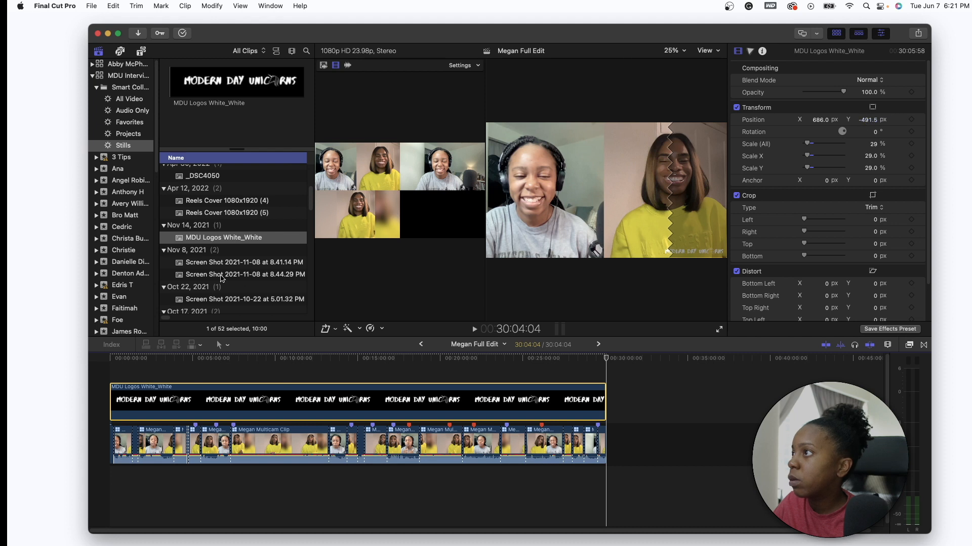
Open the earlier guest's full edit project from that guest's event in the library.
key(alt+super+1)
drag(238, 225, 108, 419)
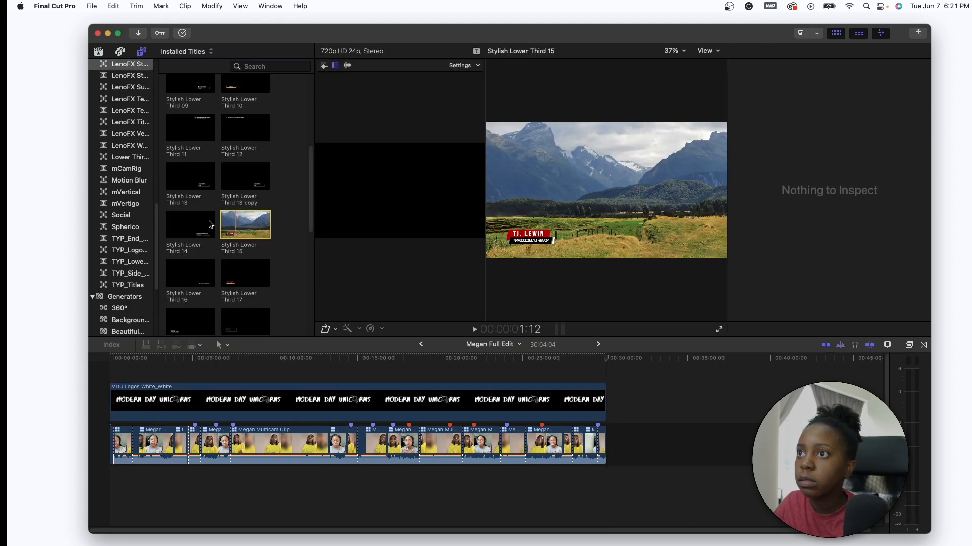
click(98, 52)
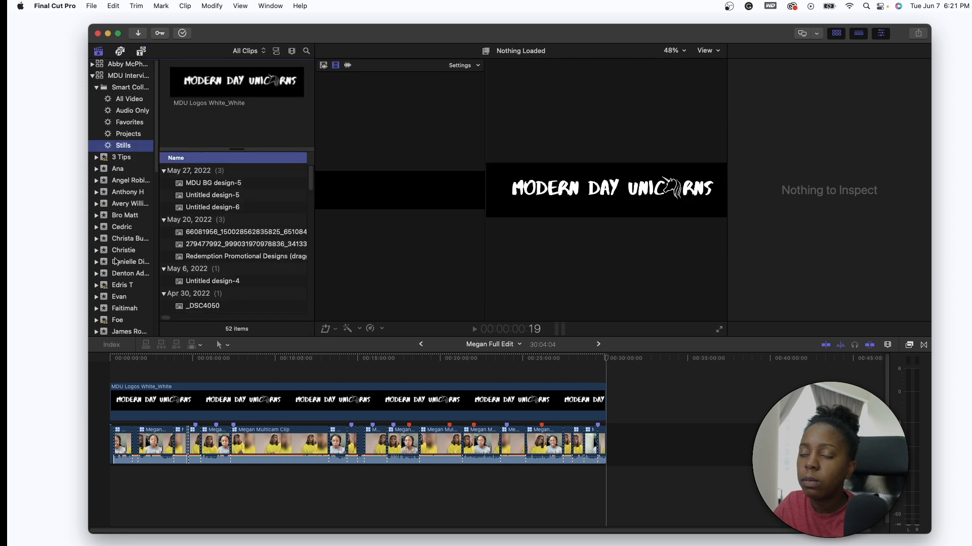
scroll(115, 261, down, 5)
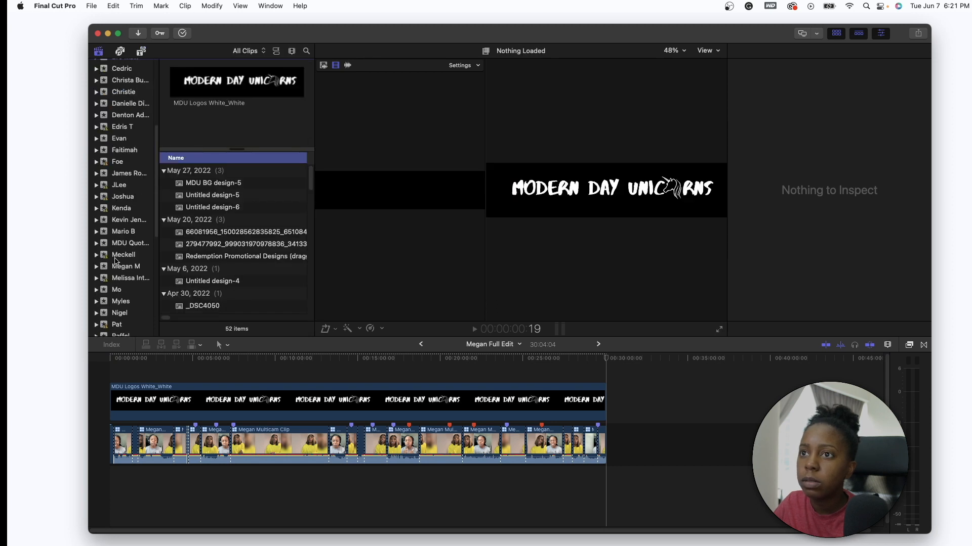
click(122, 173)
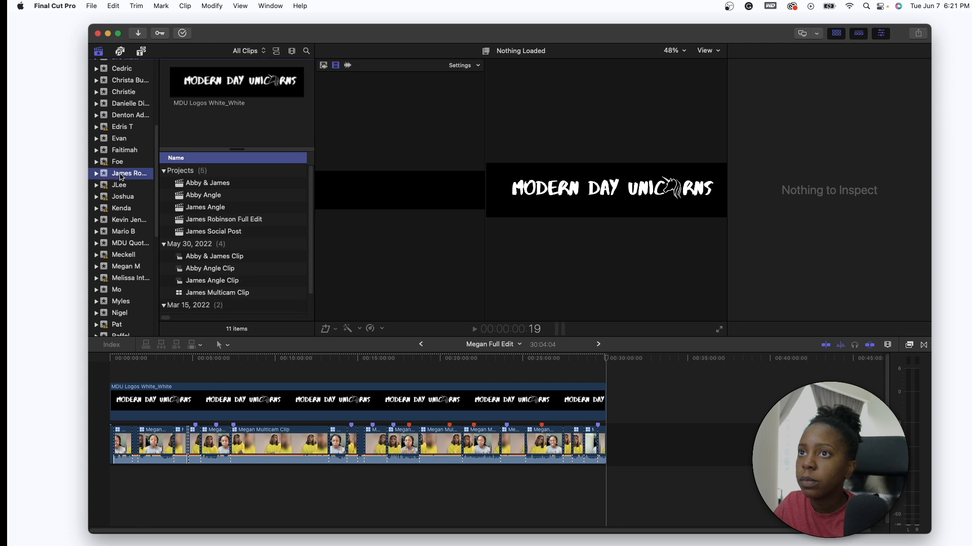
double_click(202, 219)
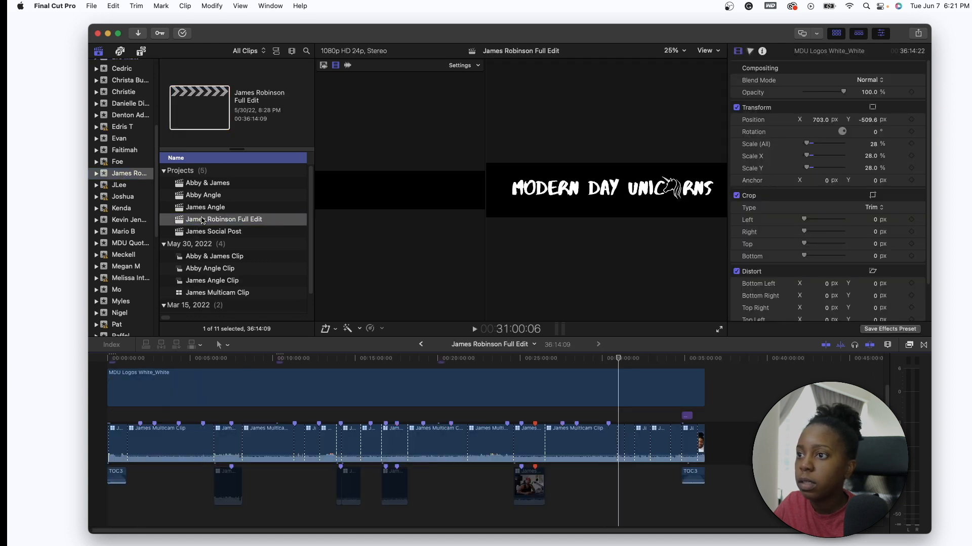
Copy the two opening lower-third titles from the earlier project and paste them at the start of the current guest's full edit.
click(114, 380)
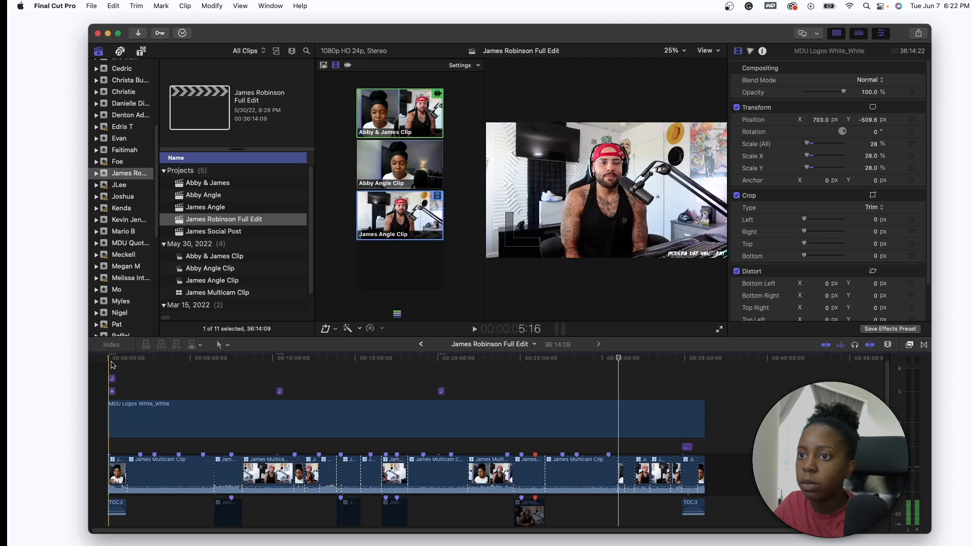
click(110, 378)
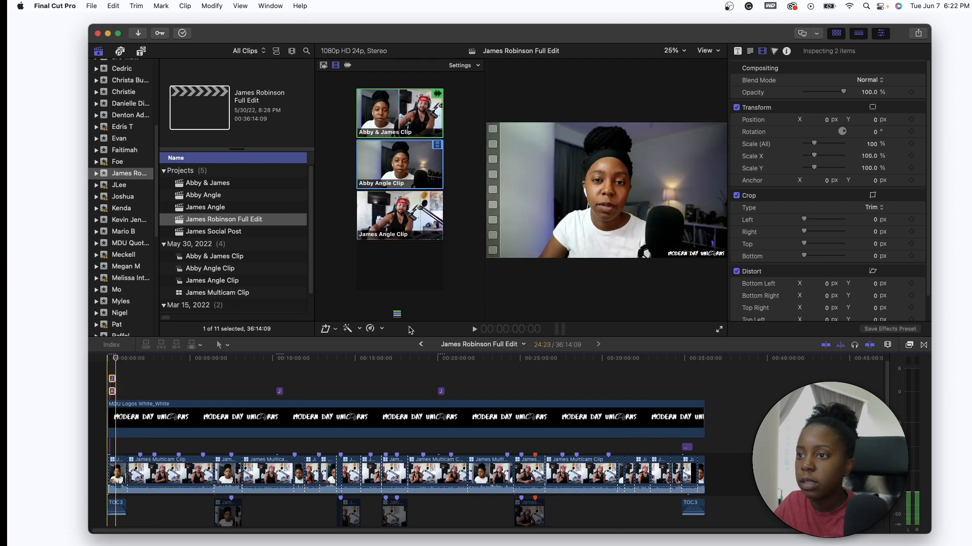
key(super+z)
click(422, 345)
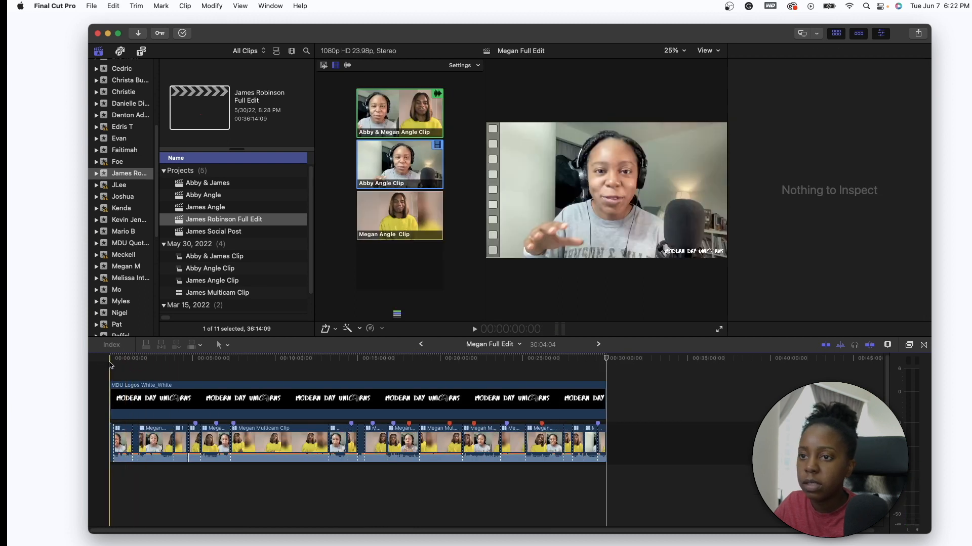
key(super+v)
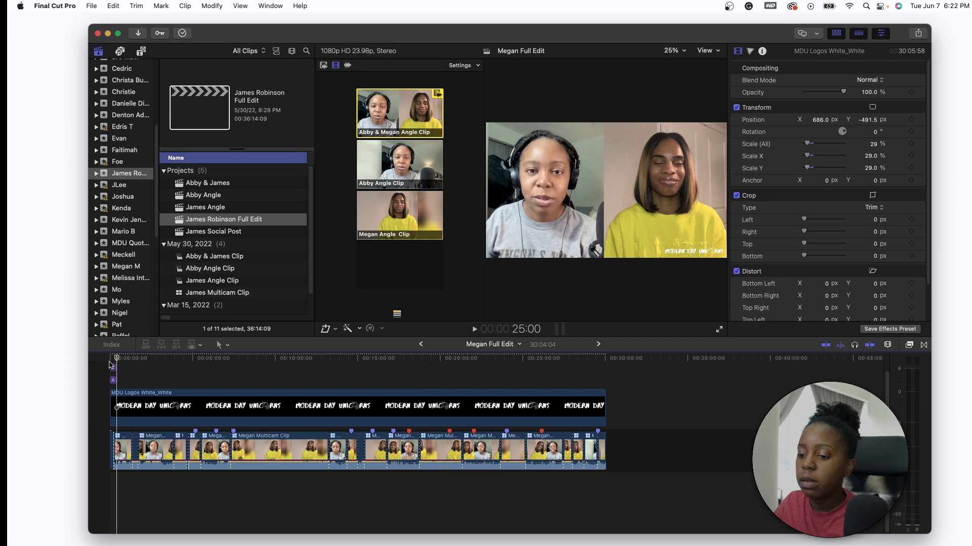
Move both pasted lower-third titles to the start of the second multicam clip, where the split-screen angle begins.
key(super+equal)
key(super+equal)
scroll(110, 366, up, 2)
click(126, 387)
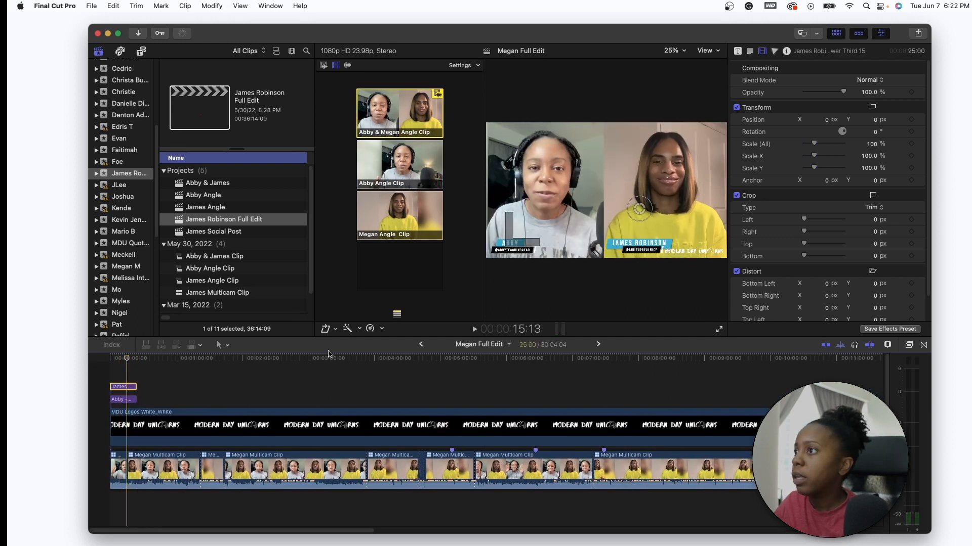
click(123, 400)
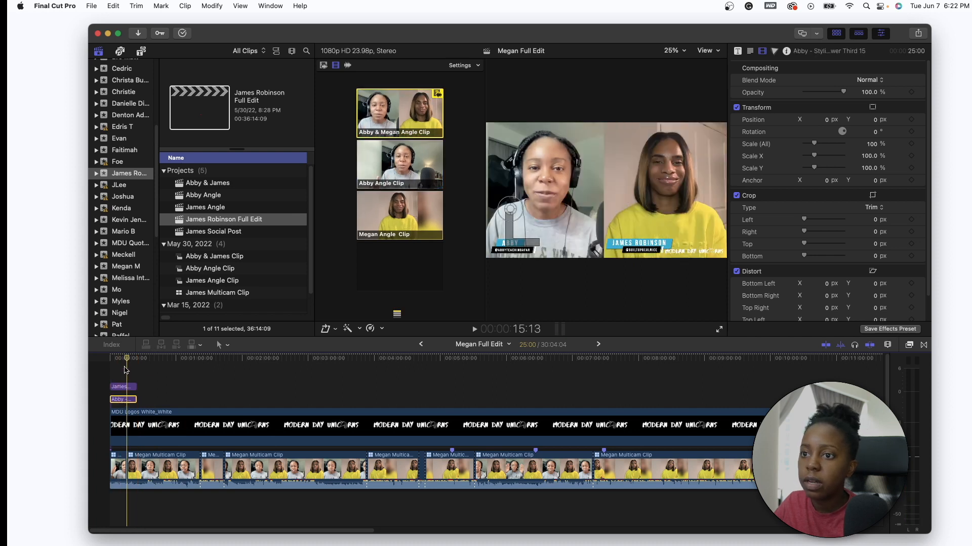
click(127, 387)
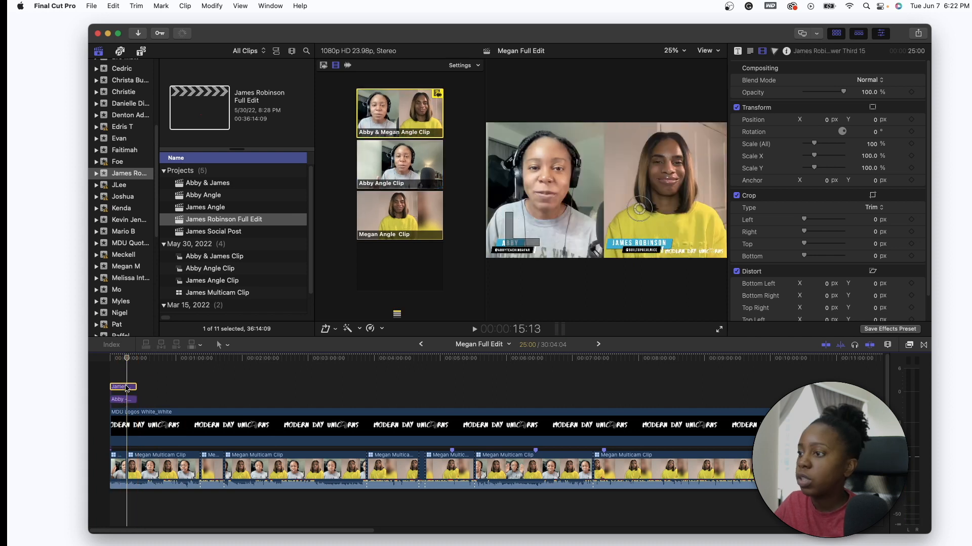
key(super+equal)
scroll(126, 368, left, 2)
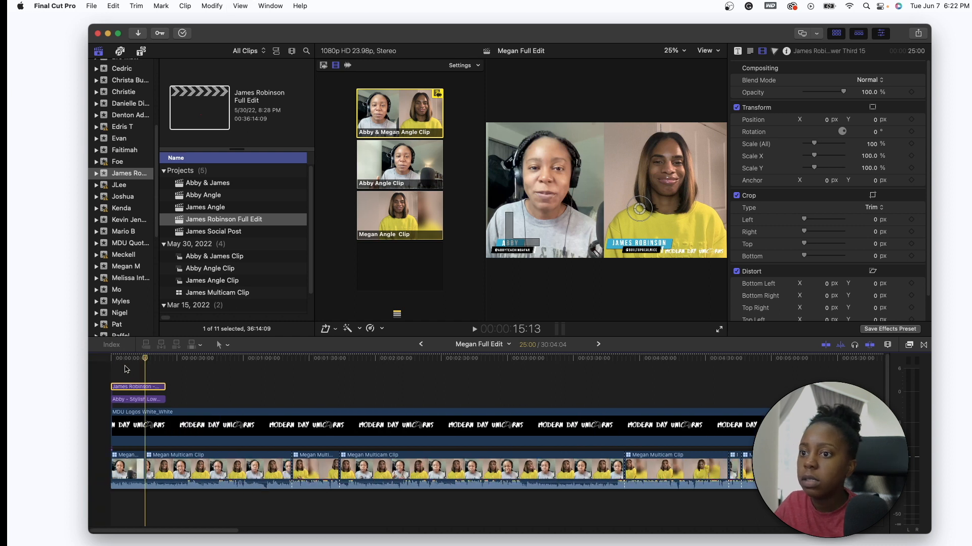
key(space)
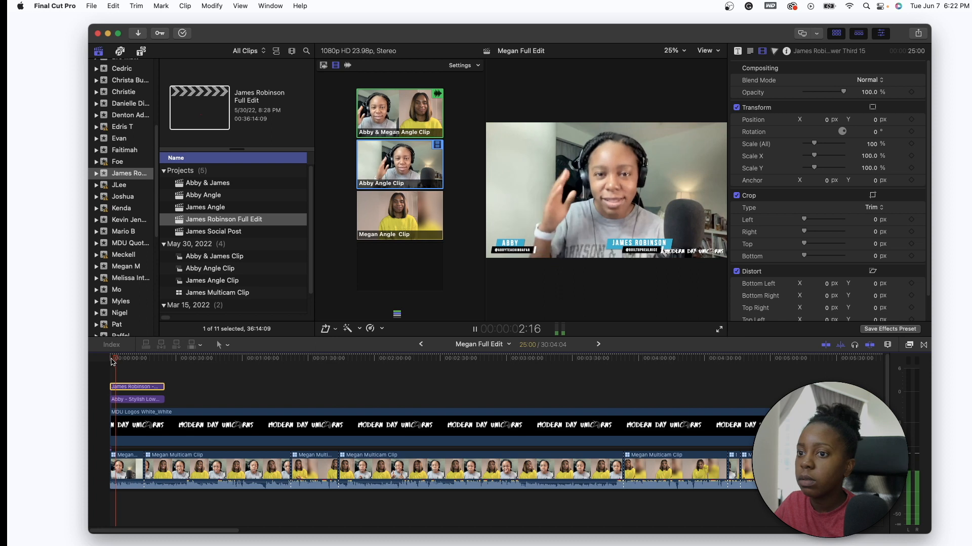
drag(148, 372, 167, 388)
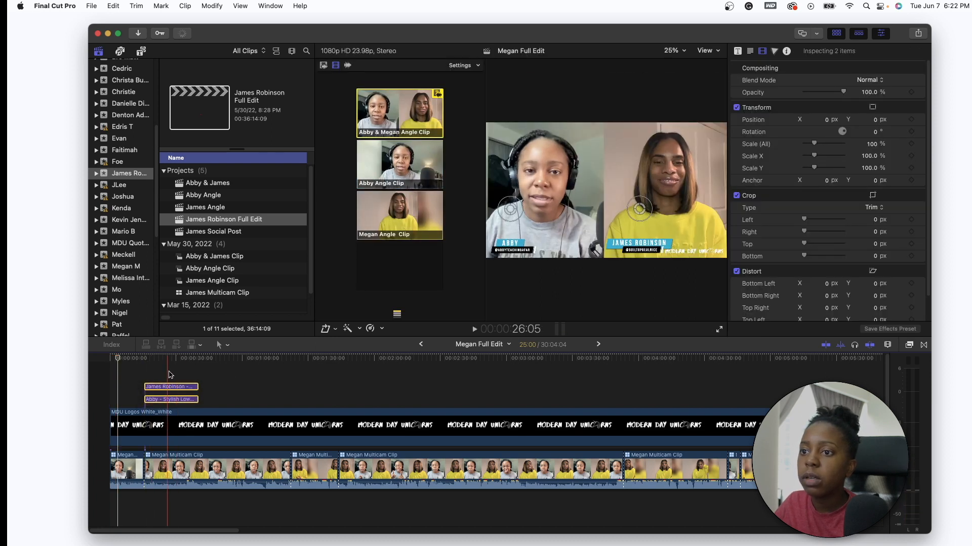
Replace the name and social handle in the guest's lower third with the current guest's first name and handle.
click(183, 373)
click(174, 389)
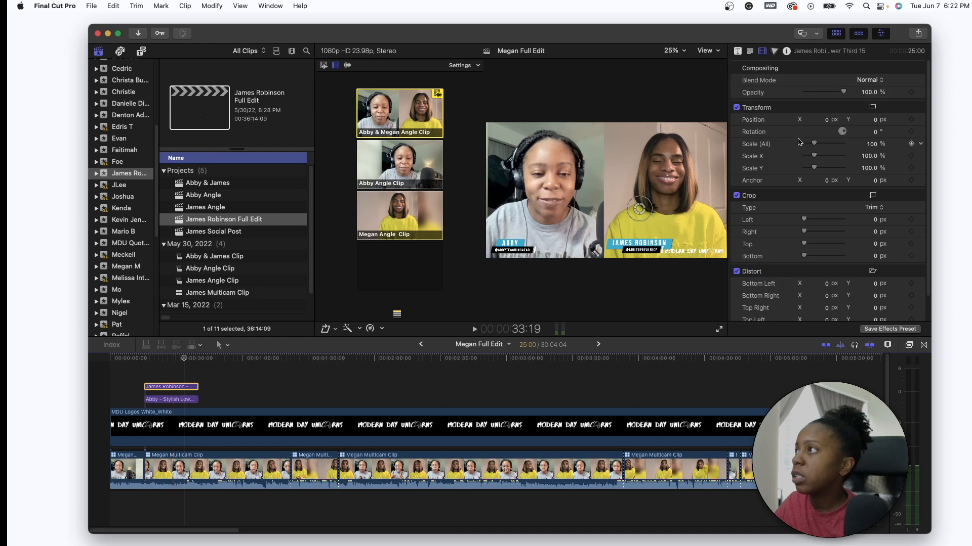
click(738, 52)
click(859, 155)
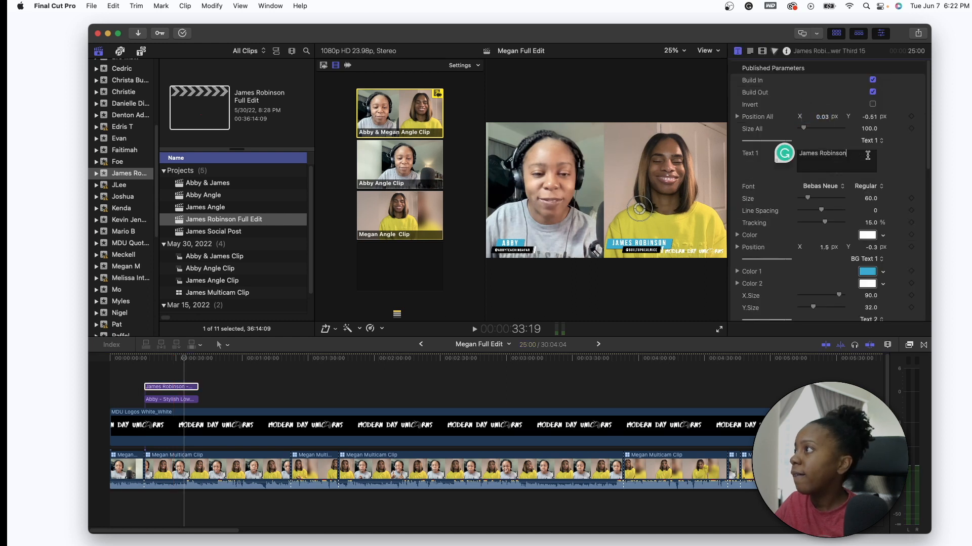
drag(859, 154, 799, 153)
text(Megan)
scroll(796, 234, down, 3)
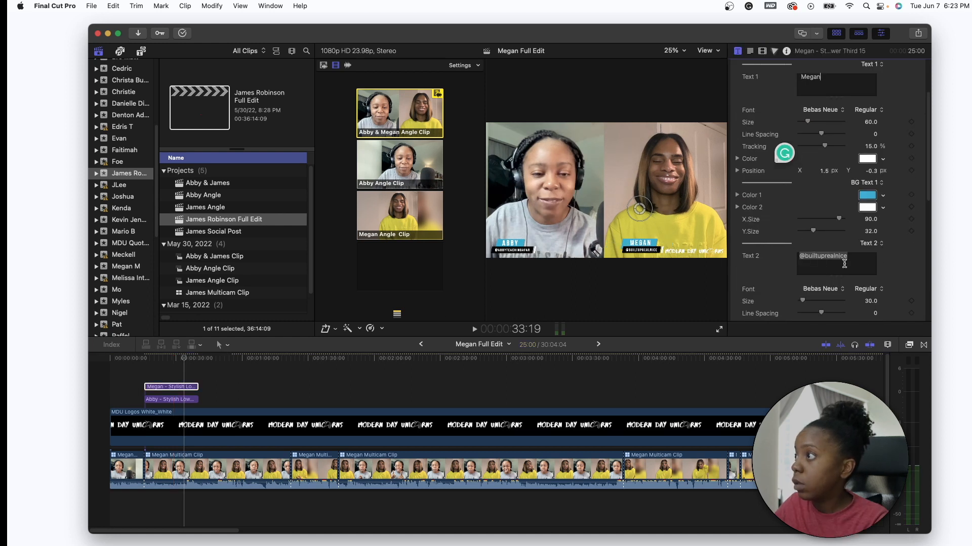
click(864, 255)
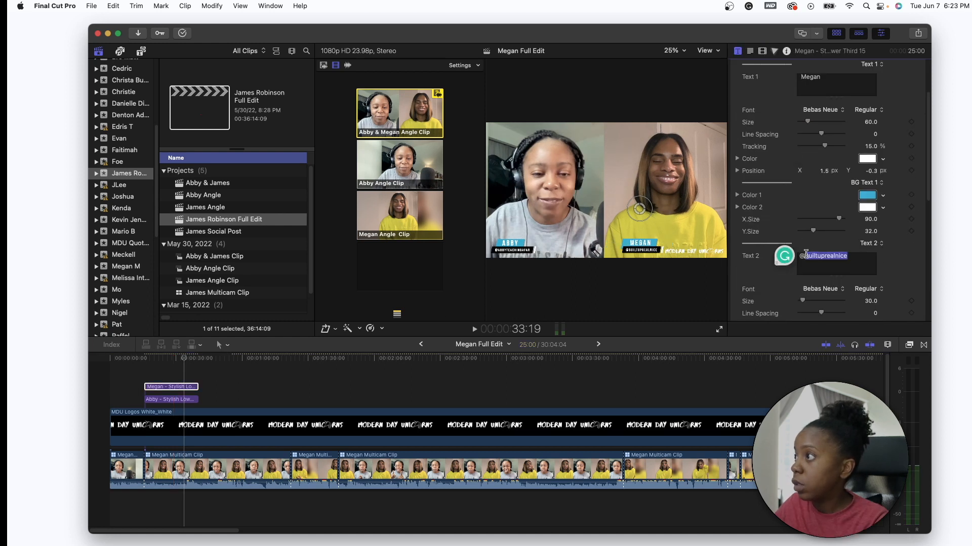
text(justmegzzzz)
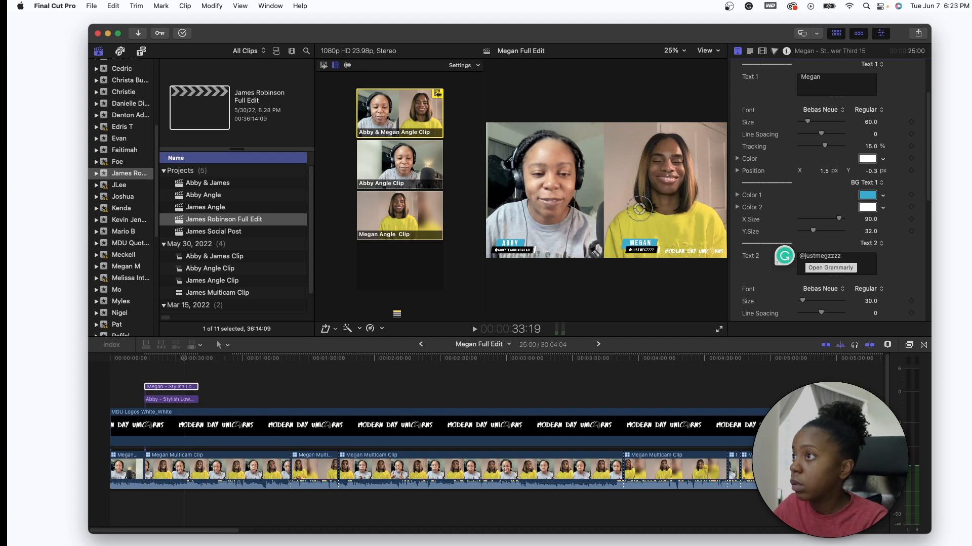
click(223, 385)
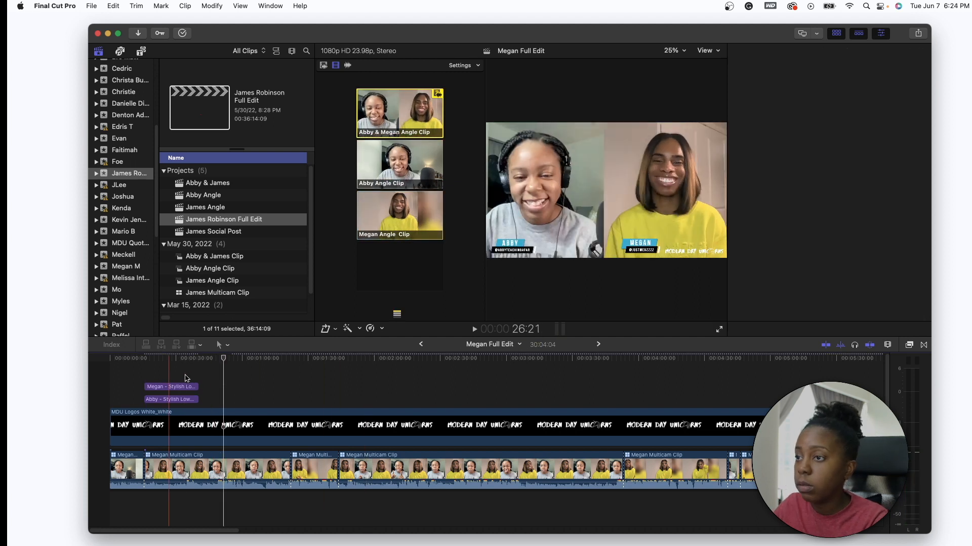
Duplicate the guest's lower third and place the copy near the 10-minute mark, over the guest's single-angle clip.
click(167, 387)
drag(169, 388, 523, 394)
key(super+minus)
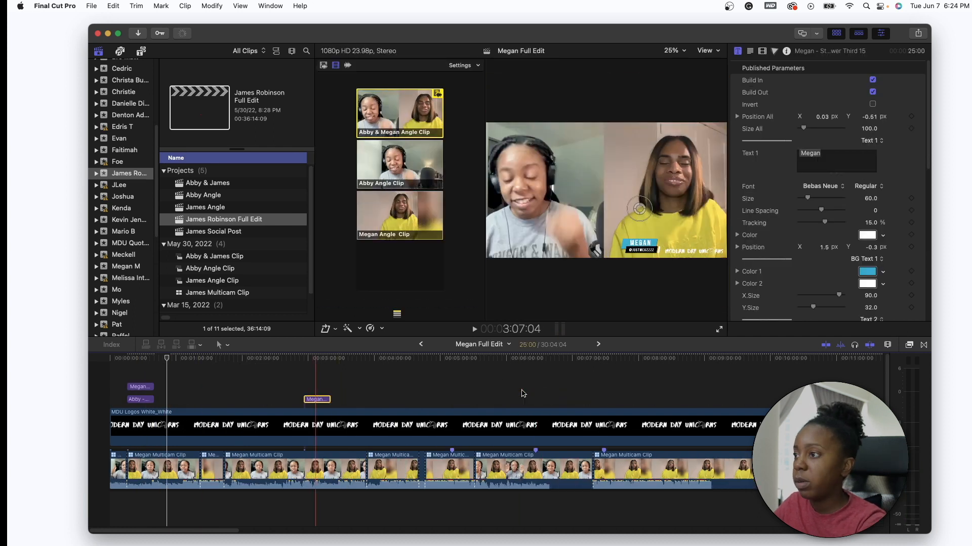
key(super+minus)
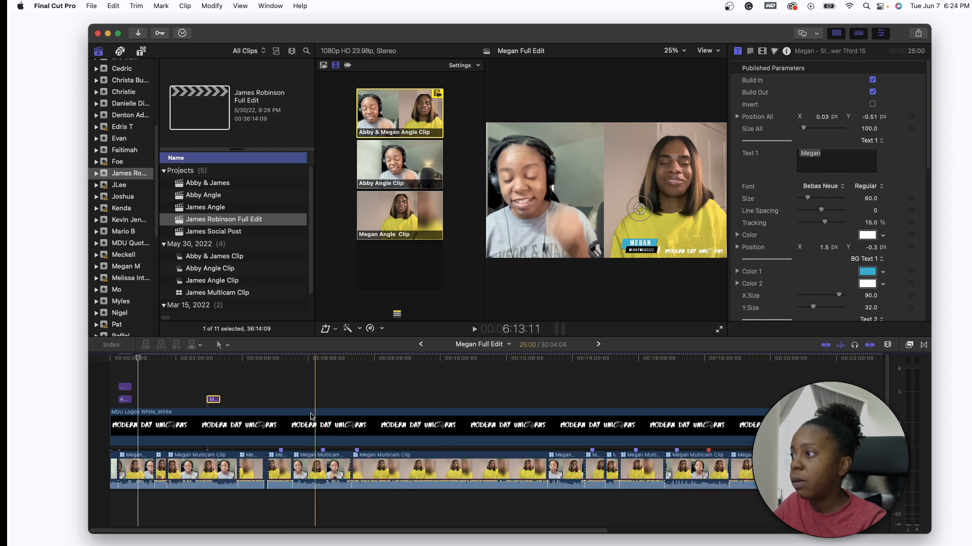
drag(214, 402, 452, 400)
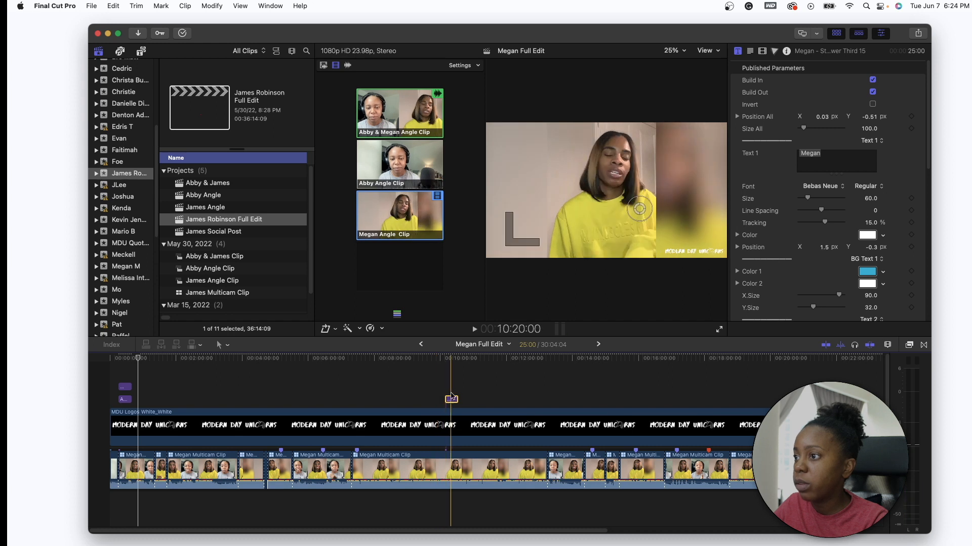
Reposition the copied lower third at the 10-minute mark to the frame's lower left, at X -0.86, Y -0.5 px.
click(443, 360)
key(space)
key(space)
drag(640, 209, 520, 207)
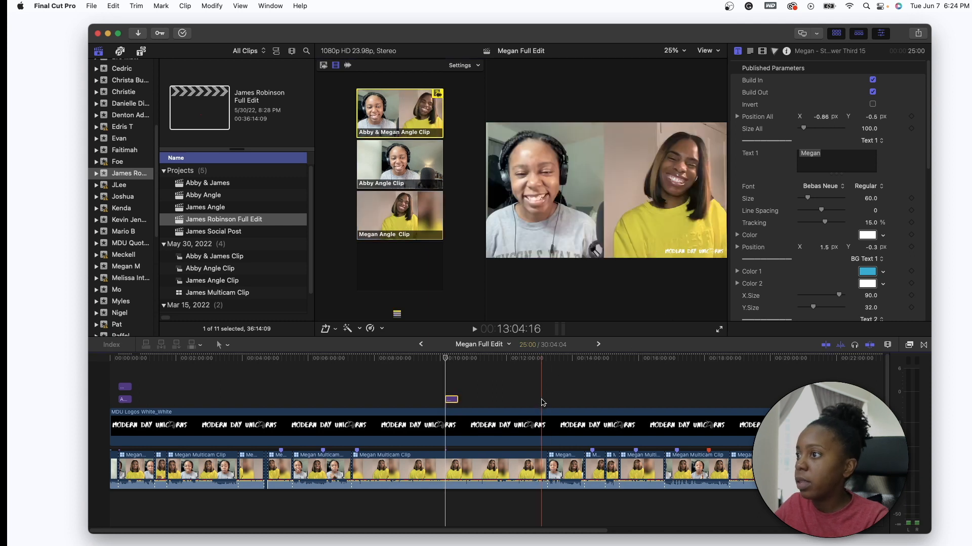
Duplicate the repositioned lower third and place the new copy near the 20-minute mark.
scroll(506, 410, right, 5)
scroll(380, 405, right, 3)
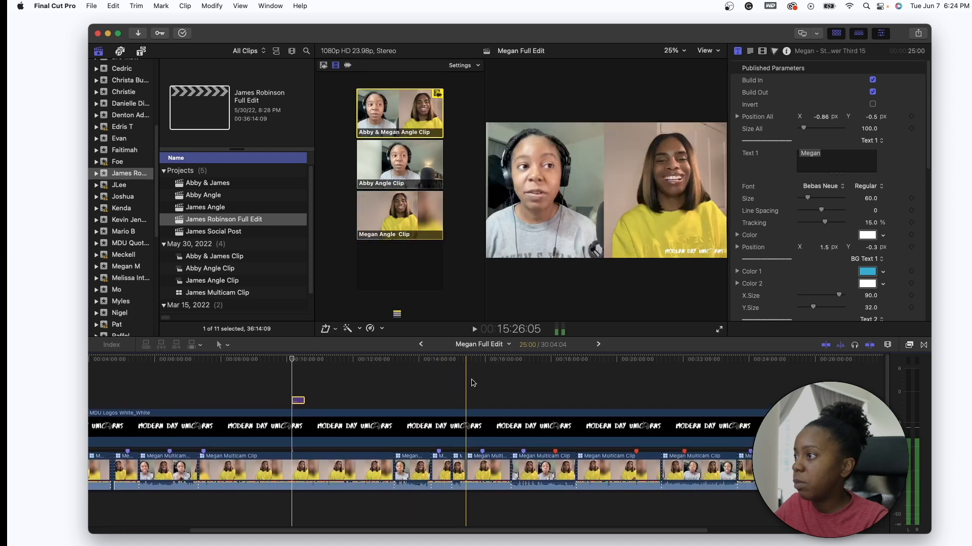
drag(291, 402, 623, 401)
Connect the title Sidebar 10 from LenoFX Sidebar Titles 3 at 27:28:23, where the guest's single-angle clip starts.
scroll(602, 362, right, 10)
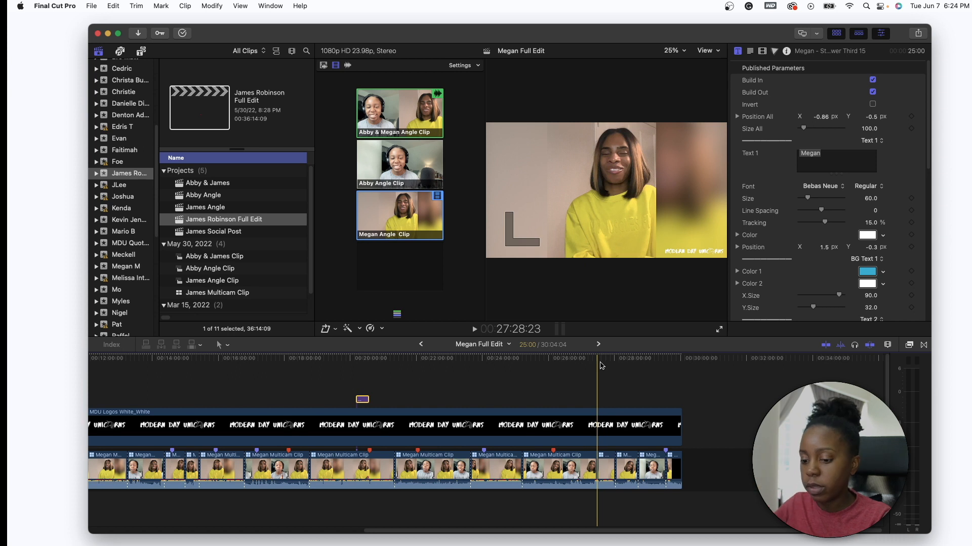
key(space)
click(600, 365)
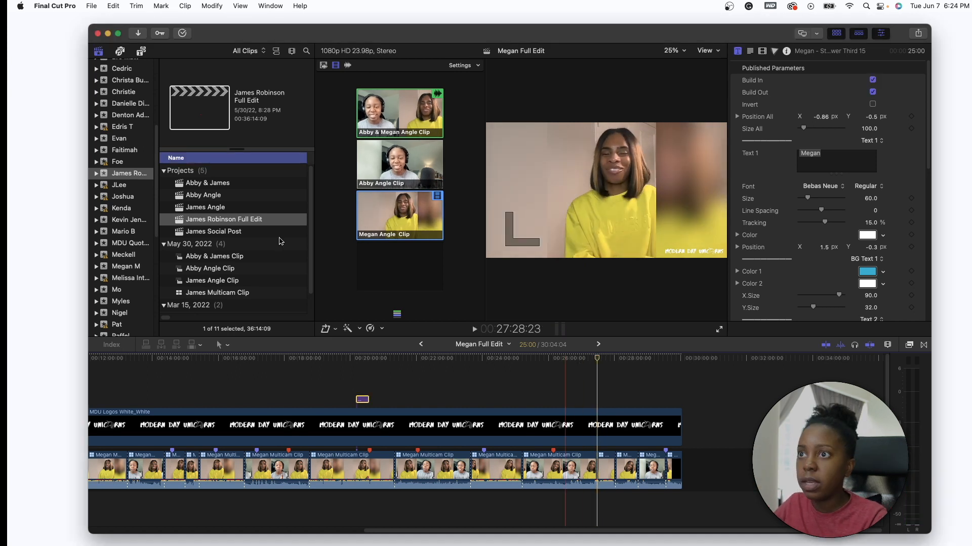
click(141, 51)
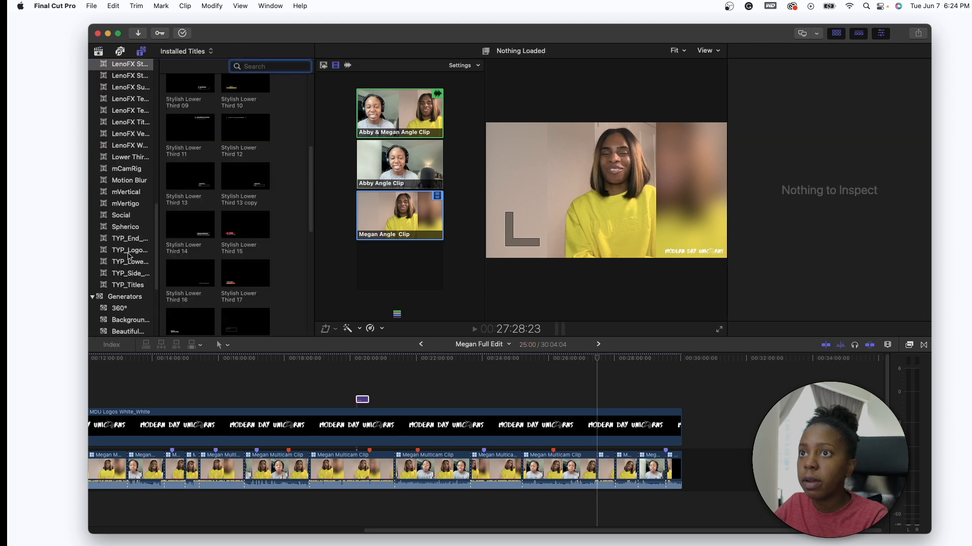
drag(159, 214, 207, 216)
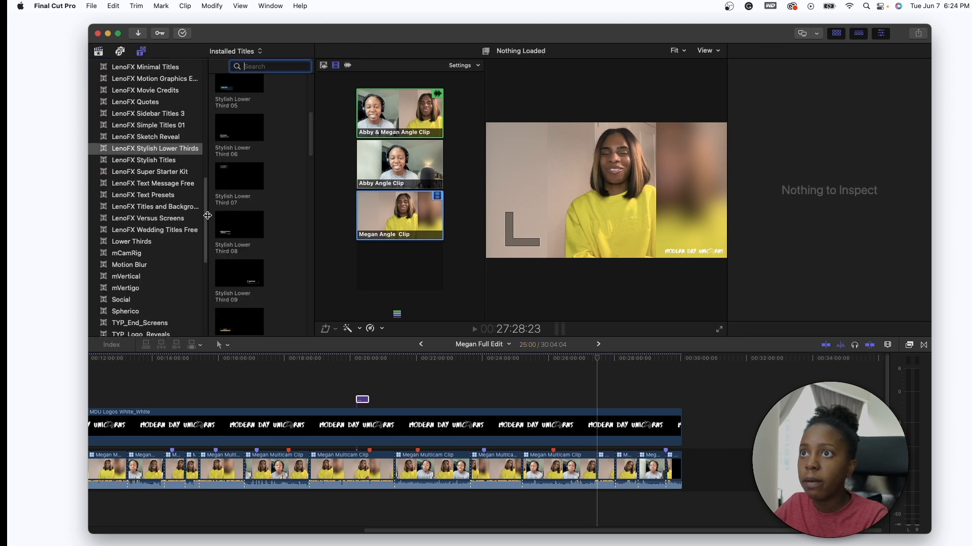
scroll(151, 130, up, 1)
click(157, 118)
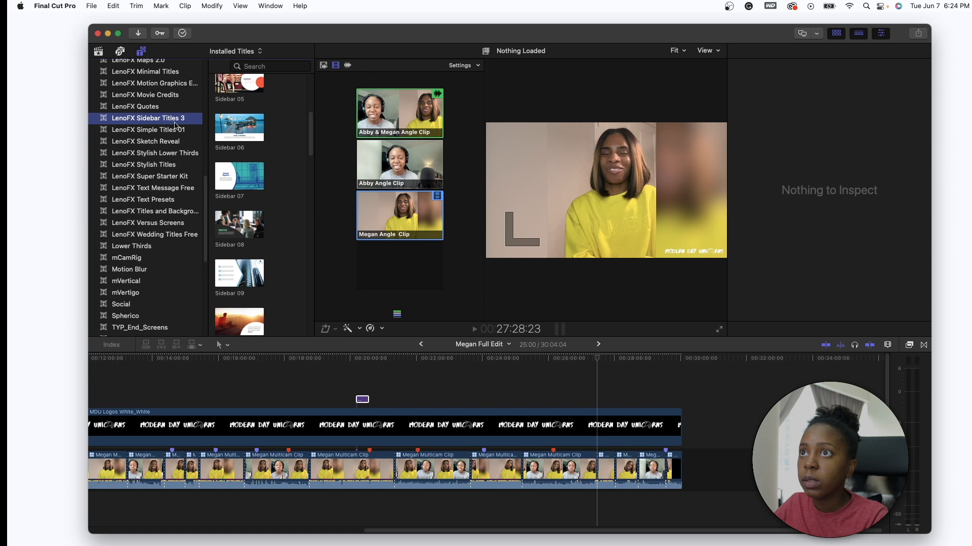
drag(208, 246, 159, 246)
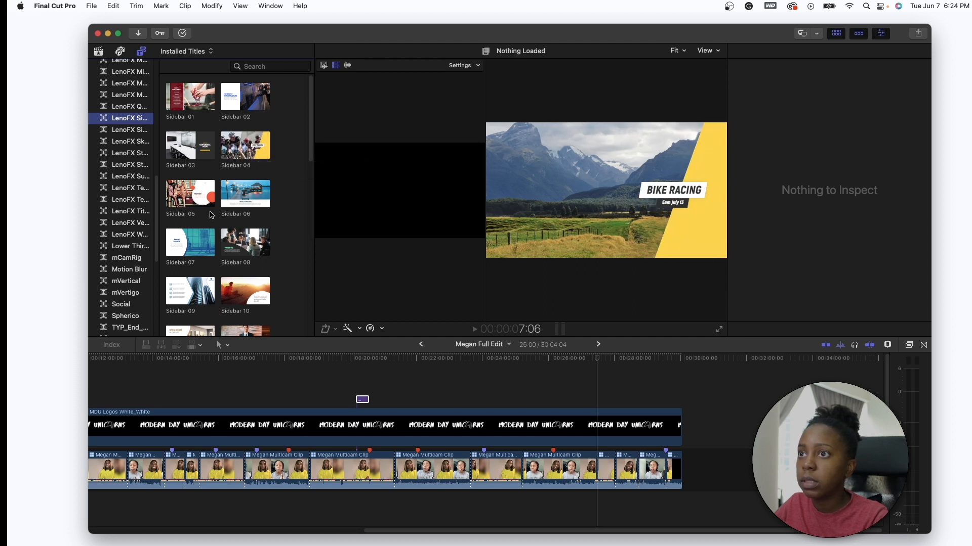
scroll(211, 215, down, 3)
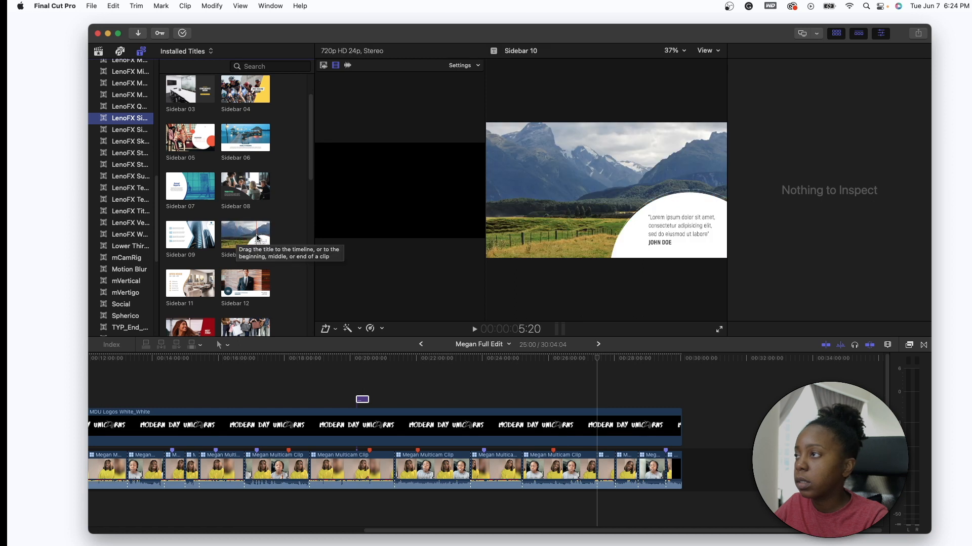
drag(252, 237, 600, 402)
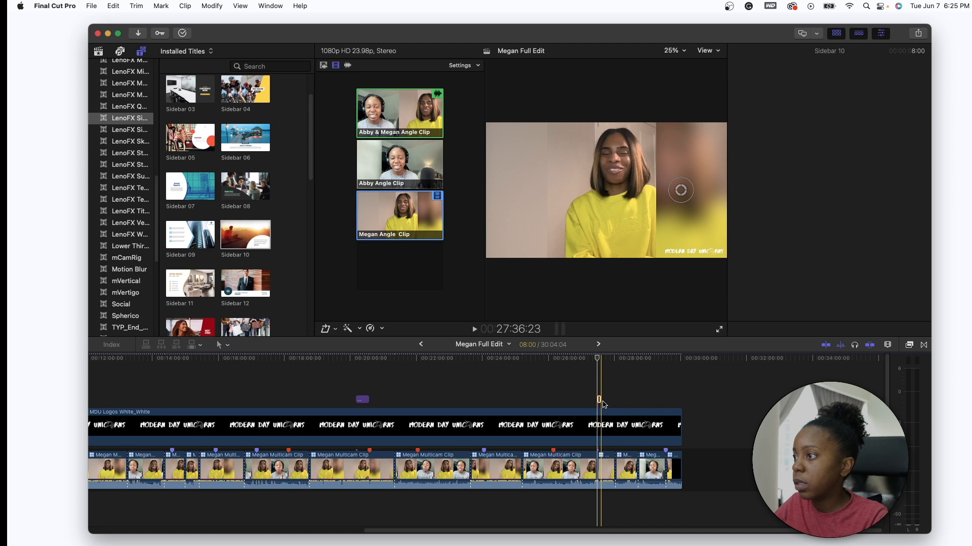
Extend the Sidebar 10 title to the end of the guest's clip below it, for a duration of 33:06.
key(super+equal)
key(super+equal)
drag(601, 401, 656, 402)
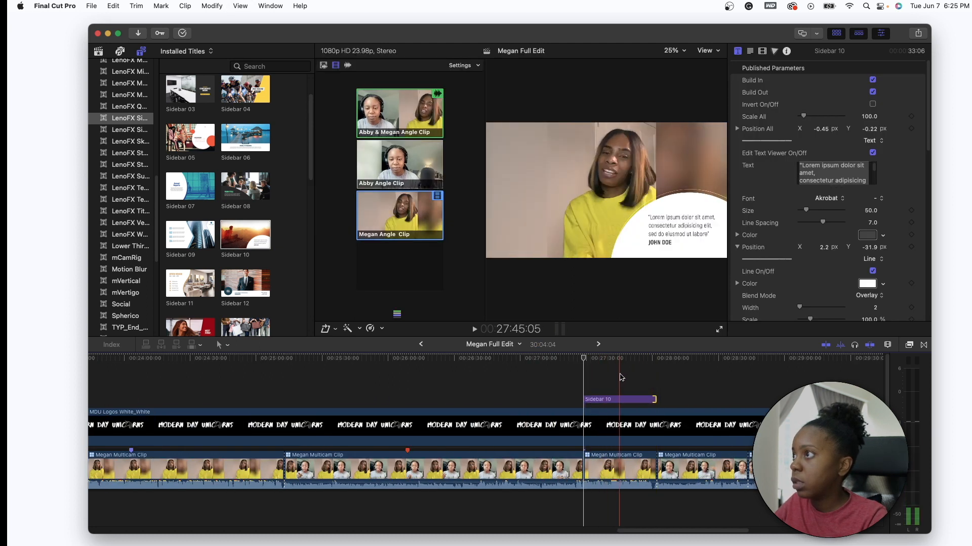
Replace all the placeholder text in the Sidebar 10 title with "Instagram:".
click(599, 400)
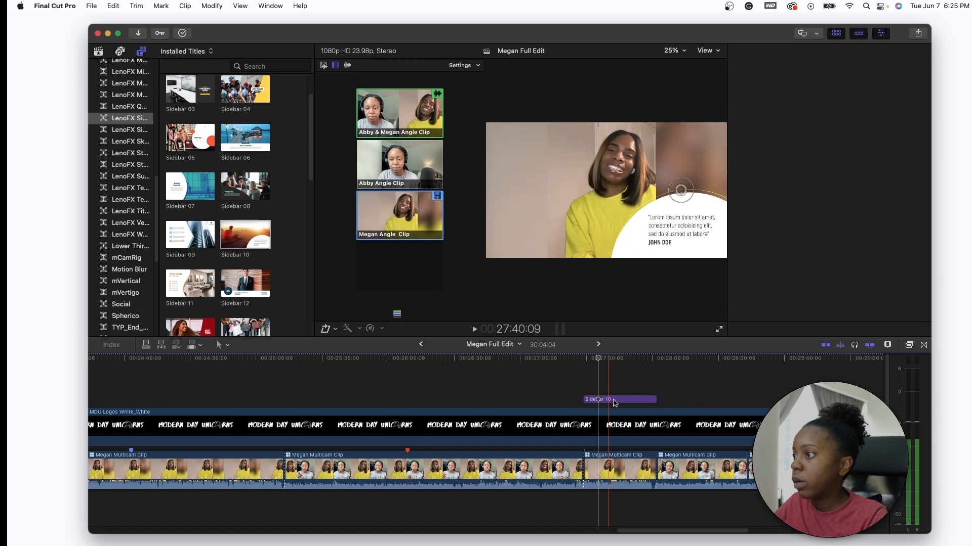
scroll(836, 172, down, 5)
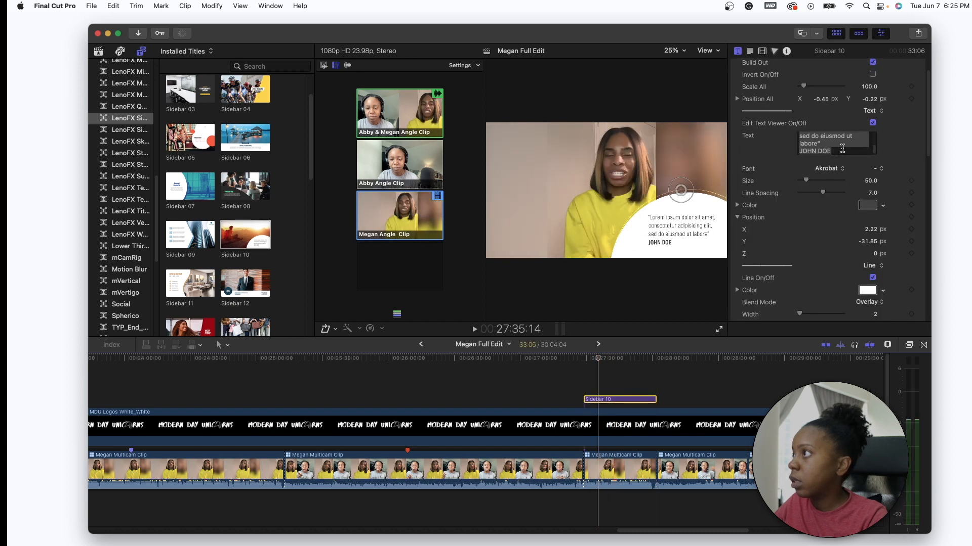
drag(841, 150, 796, 124)
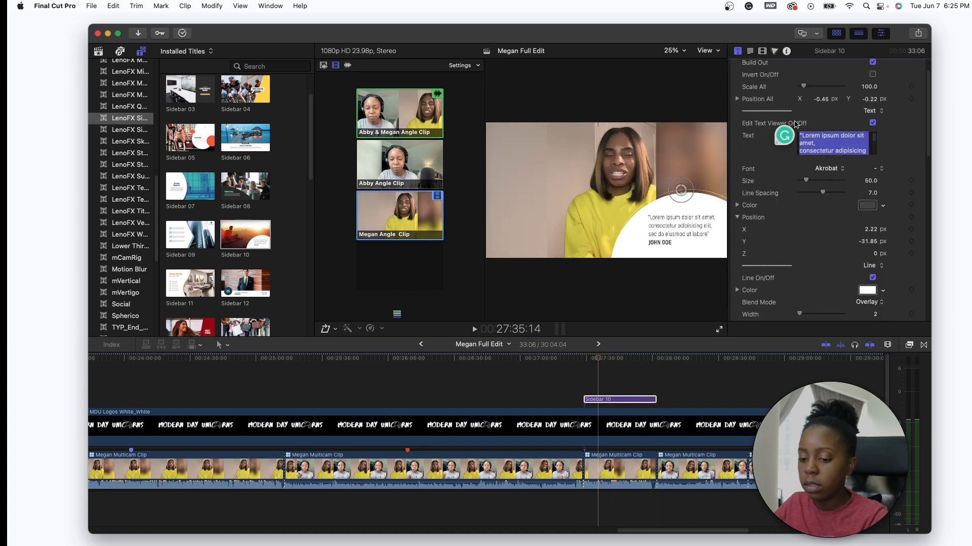
text(Instagram:)
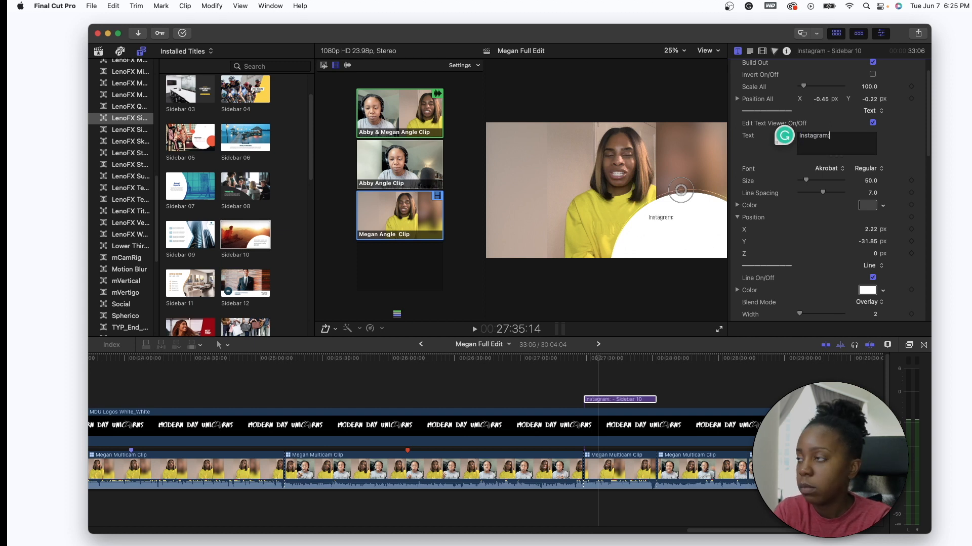
Play the guest's clip from the sidebar title's start and add the guest's personal Instagram handle as the second text line.
click(585, 358)
key(space)
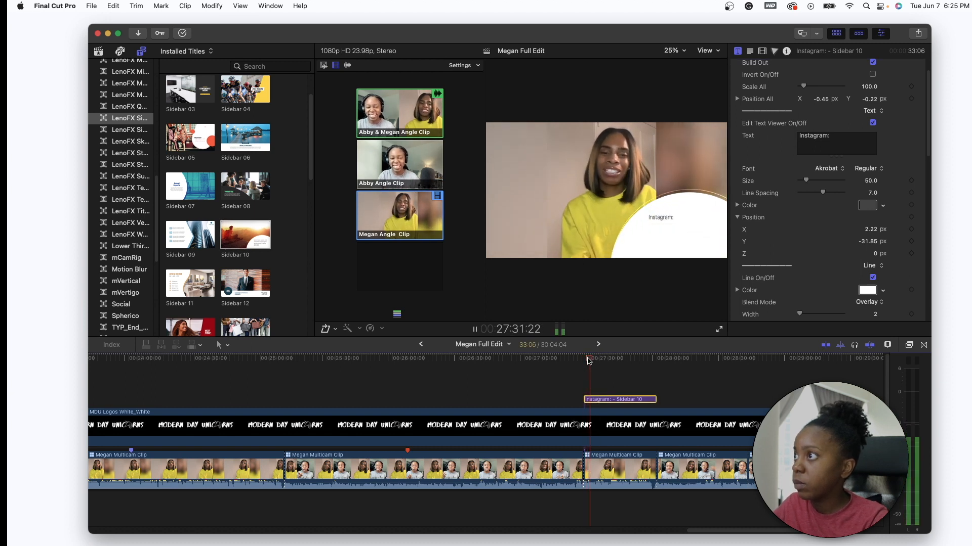
key(space)
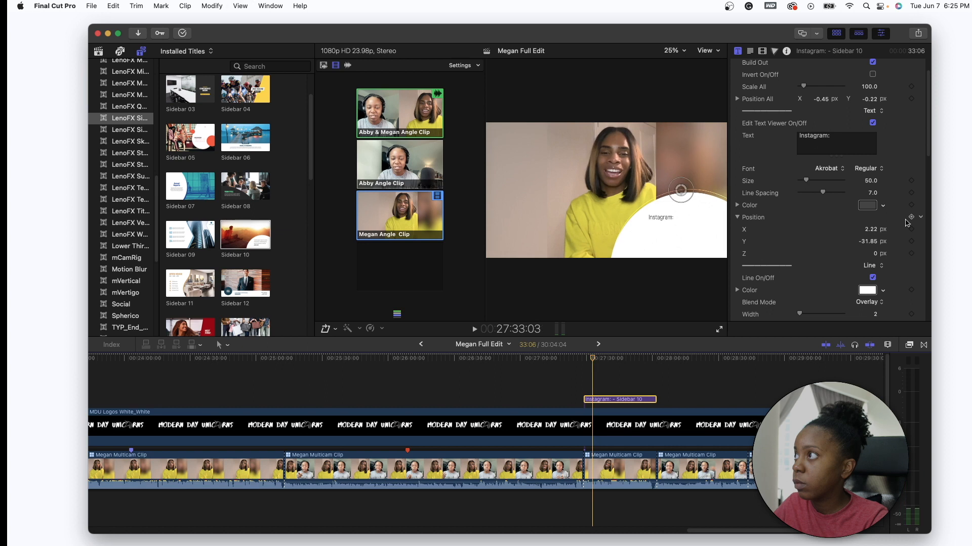
click(848, 135)
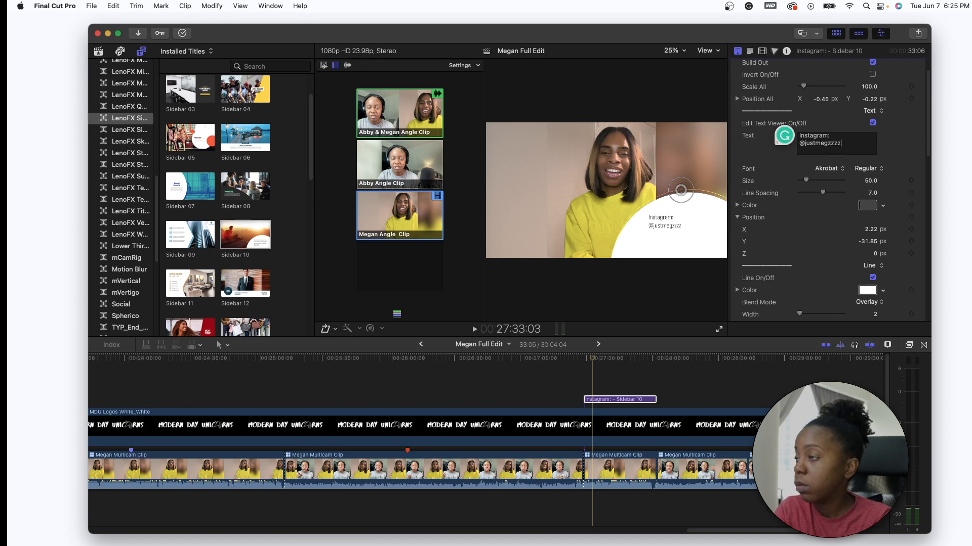
click(592, 356)
key(space)
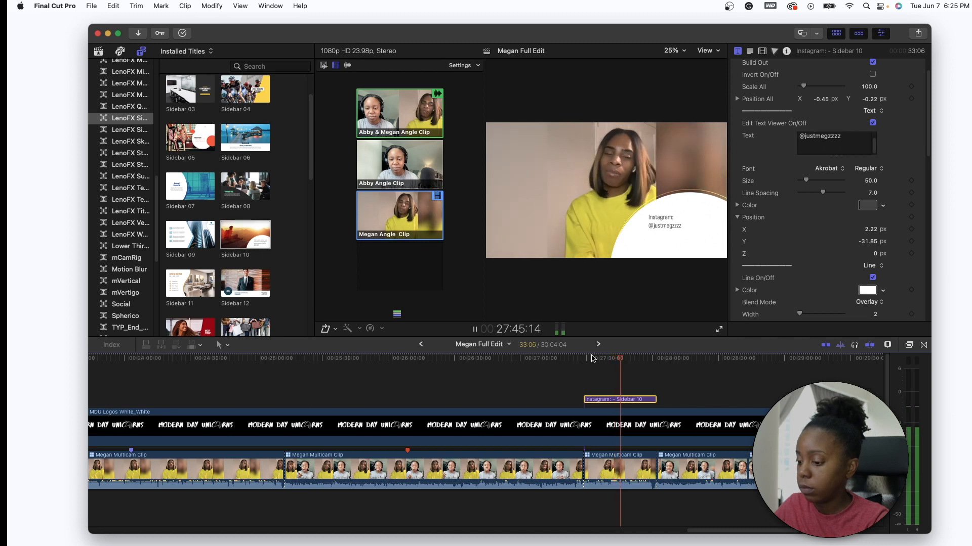
key(space)
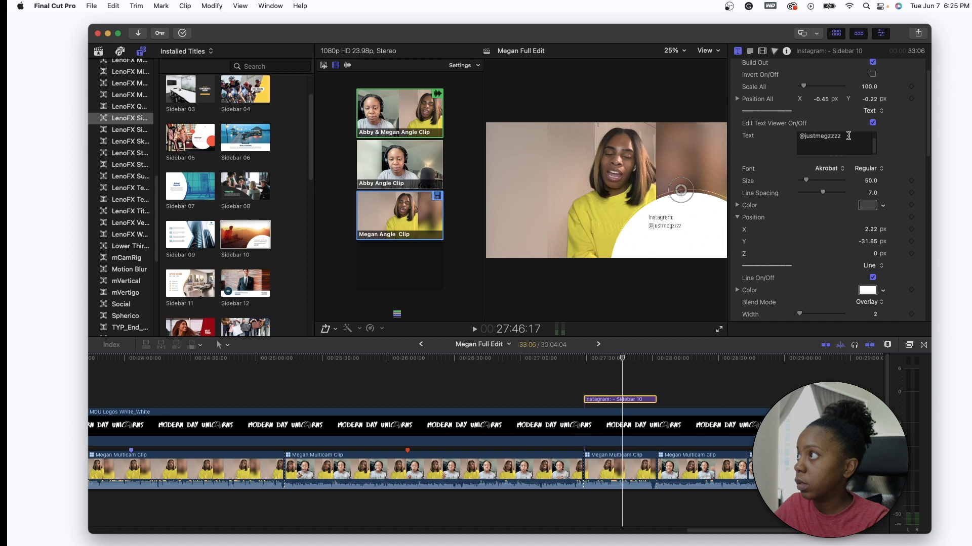
click(834, 140)
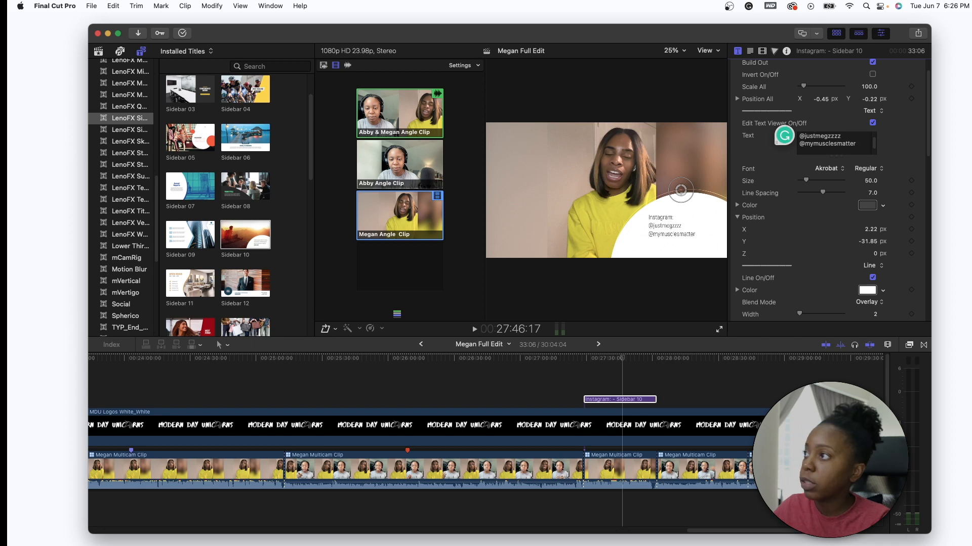
Continue playing the guest's clip and add a "TikTok:" line with the guest's handle to the sidebar title.
click(622, 359)
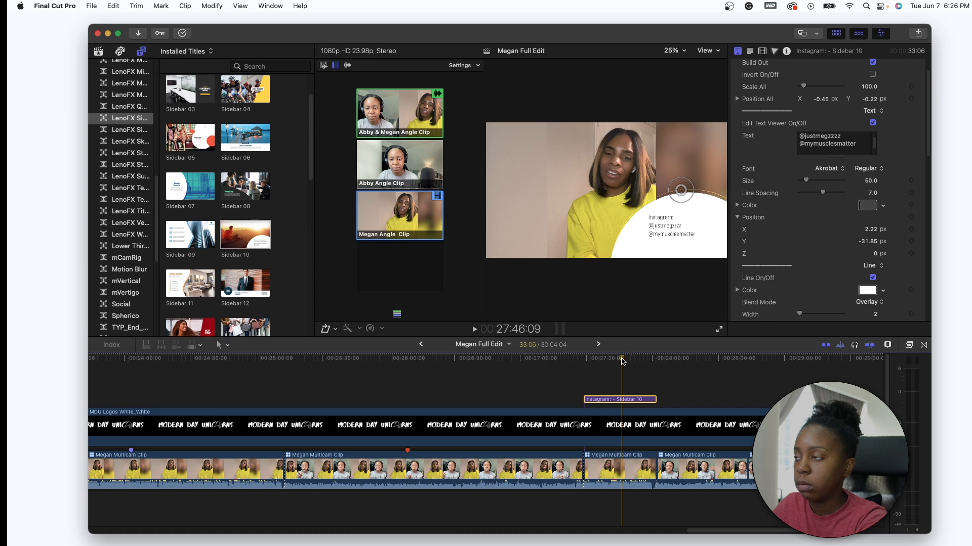
key(space)
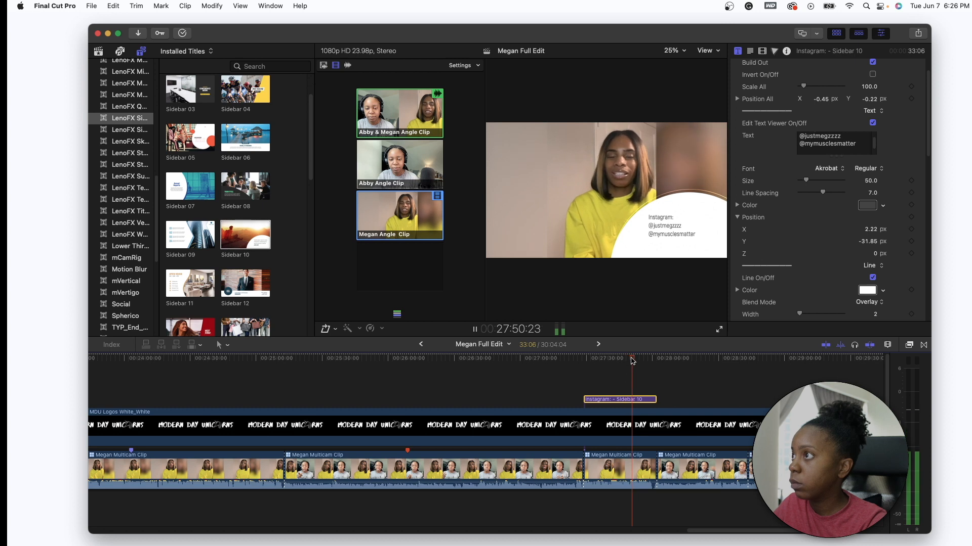
key(space)
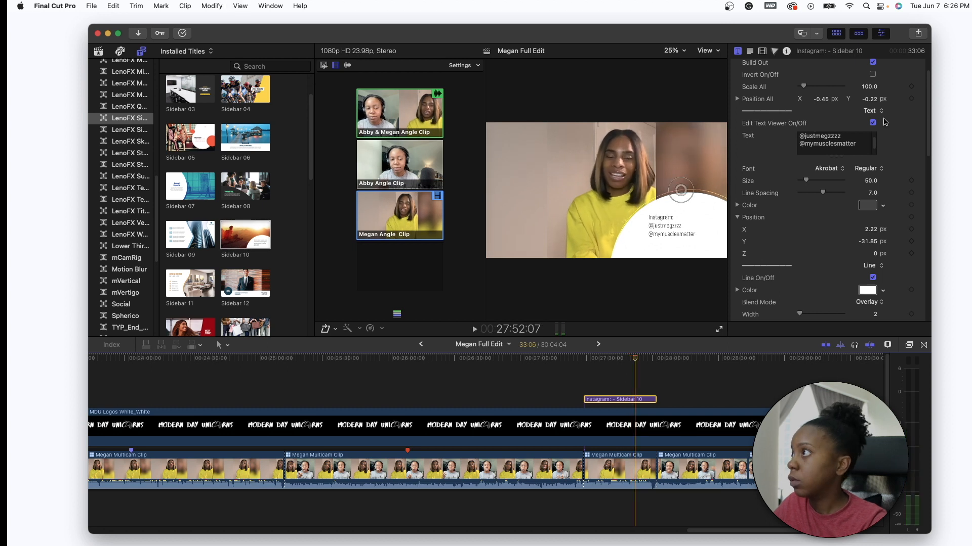
key(space)
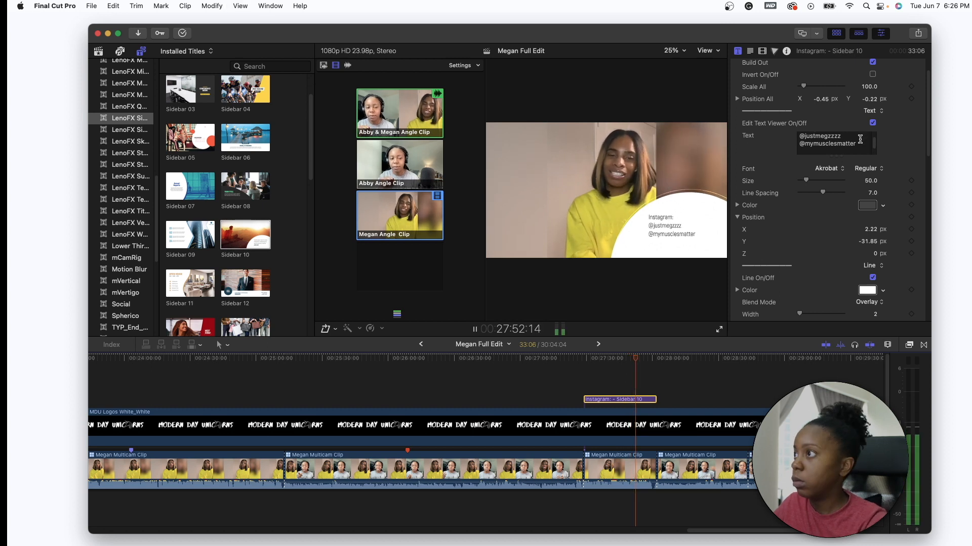
click(860, 140)
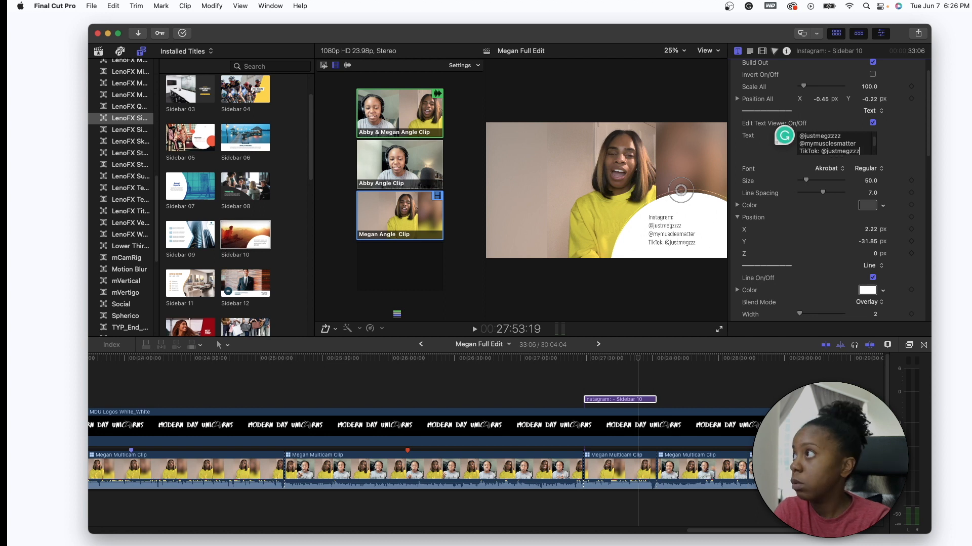
Play the guest's clip through to the end of the sidebar title to check the remaining handles and the title's timing.
click(640, 359)
click(638, 360)
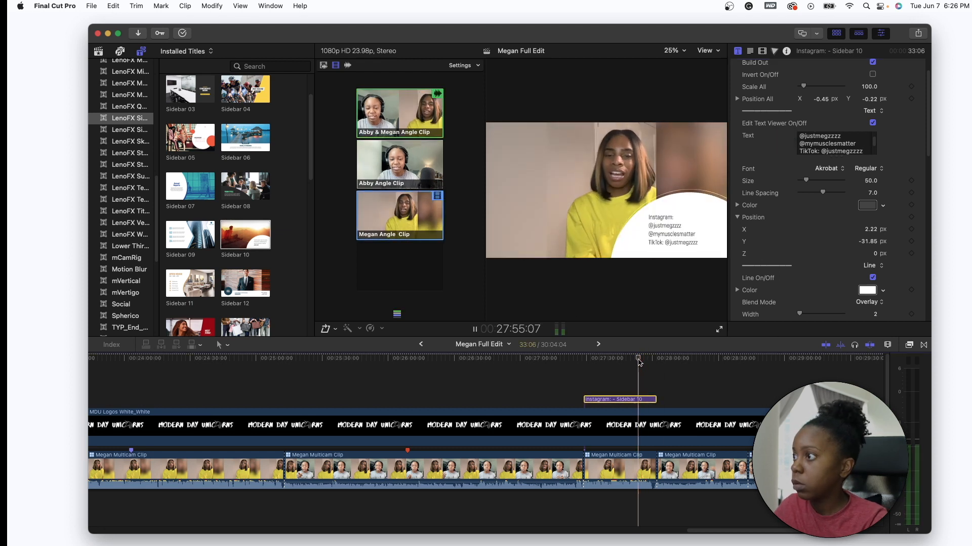
key(space)
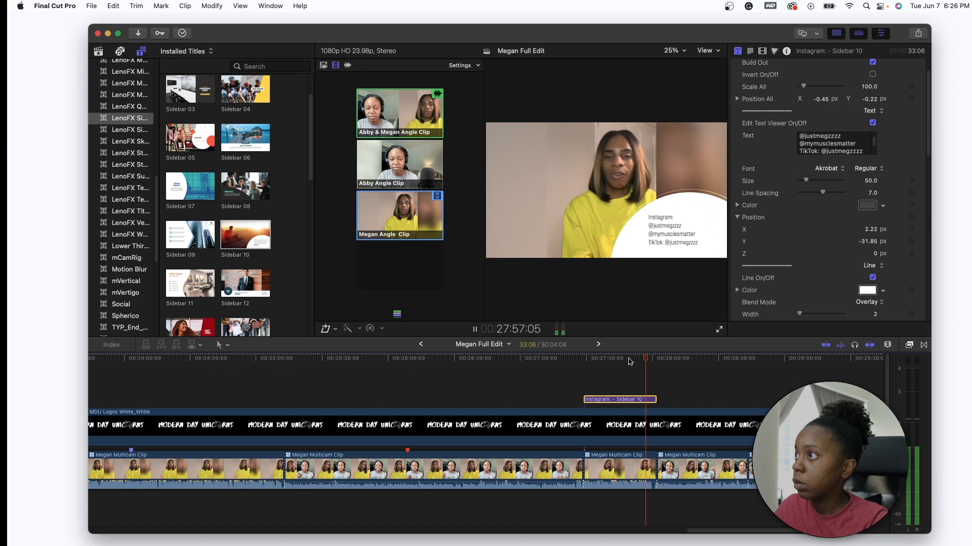
key(space)
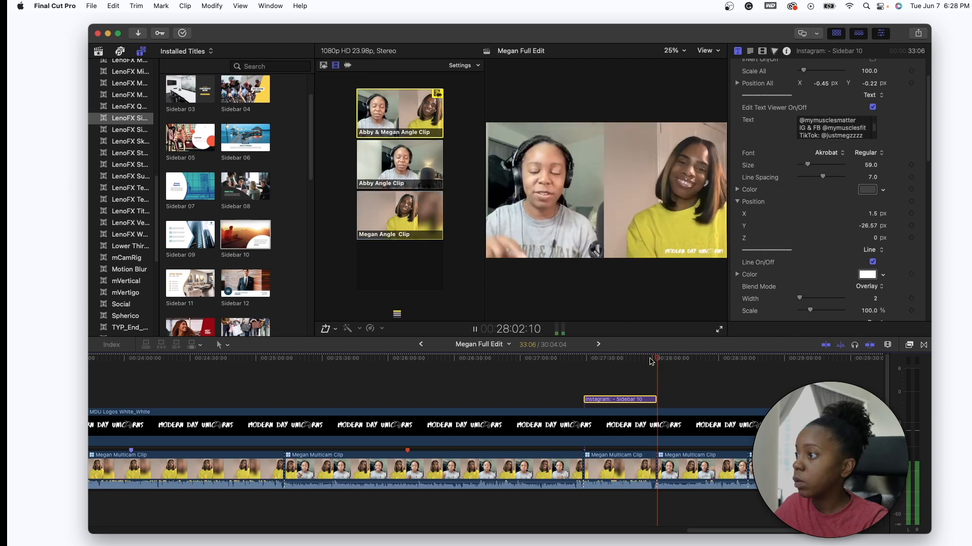
key(space)
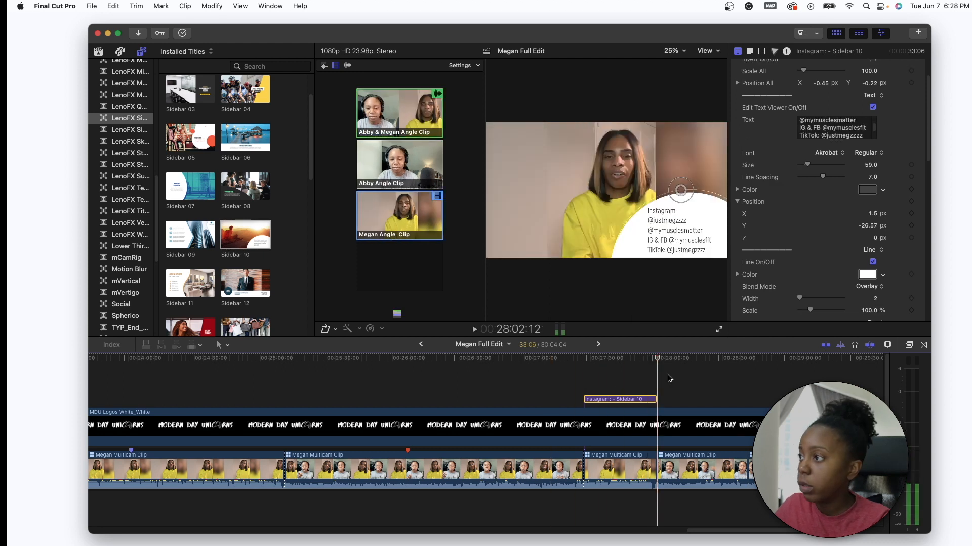
click(594, 380)
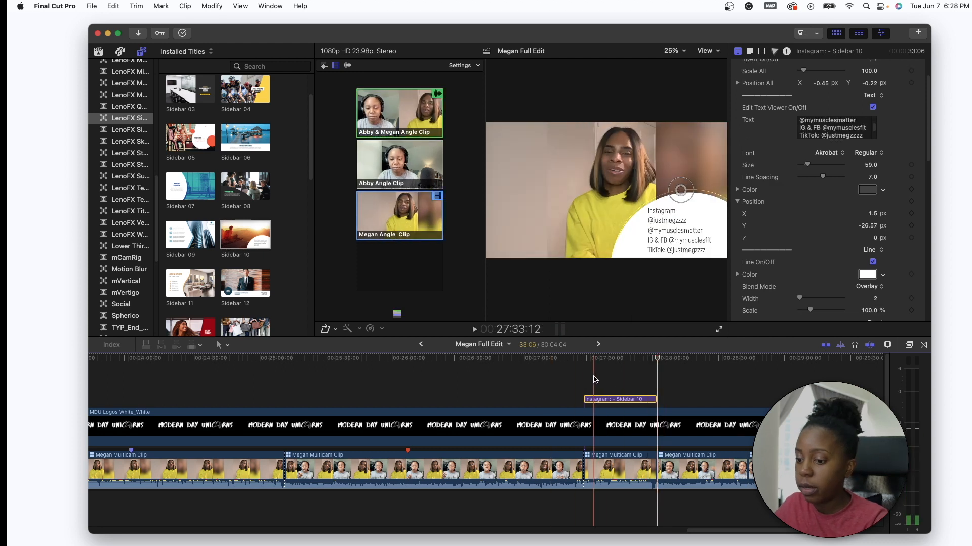
Show the whole project in the timeline and open the interview library's Audio Only smart collection.
key(super+minus)
key(super+minus)
key(super+minus)
key(super+minus)
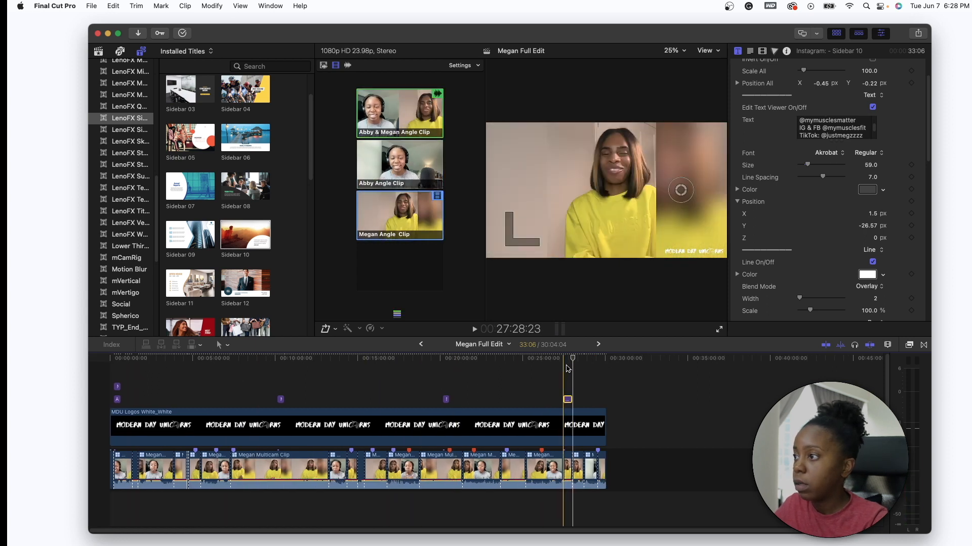
click(101, 52)
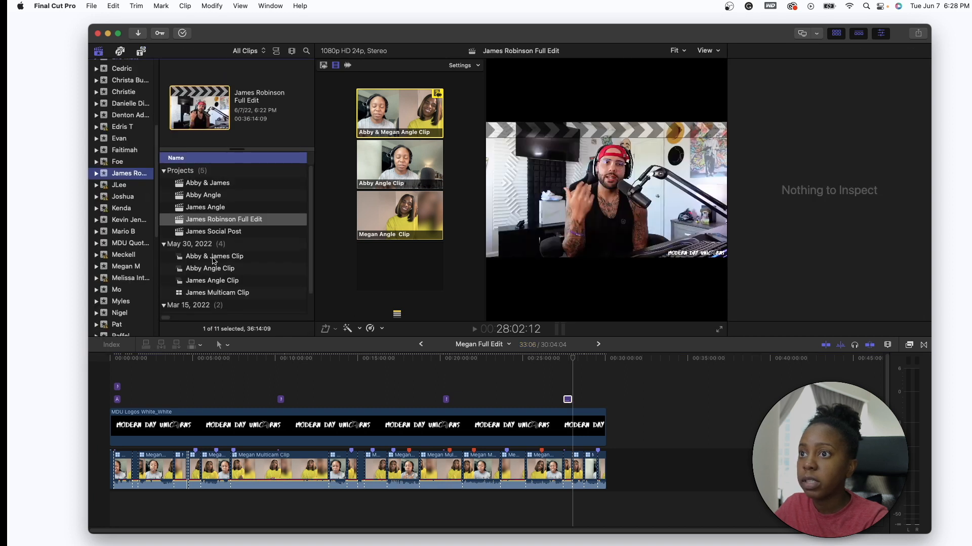
scroll(213, 261, down, 2)
scroll(116, 147, up, 5)
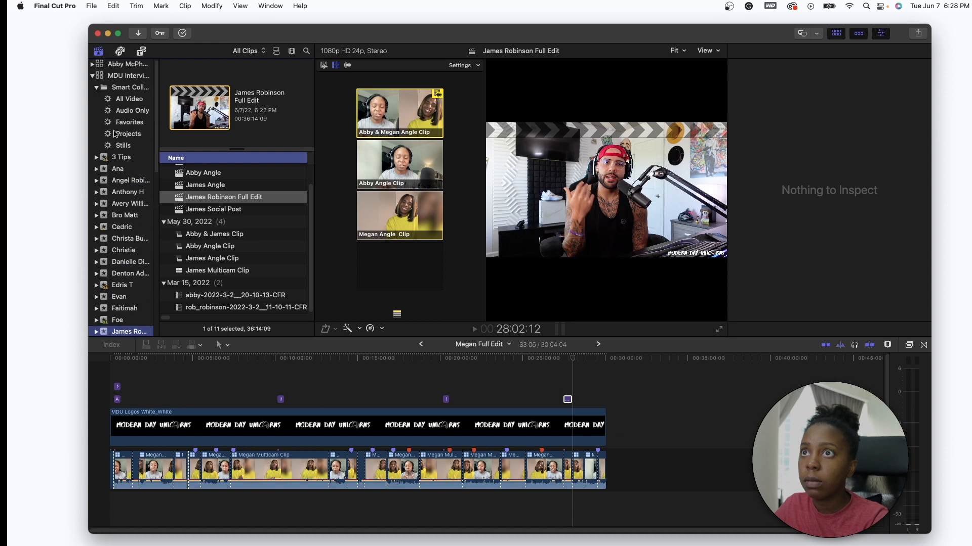
click(123, 112)
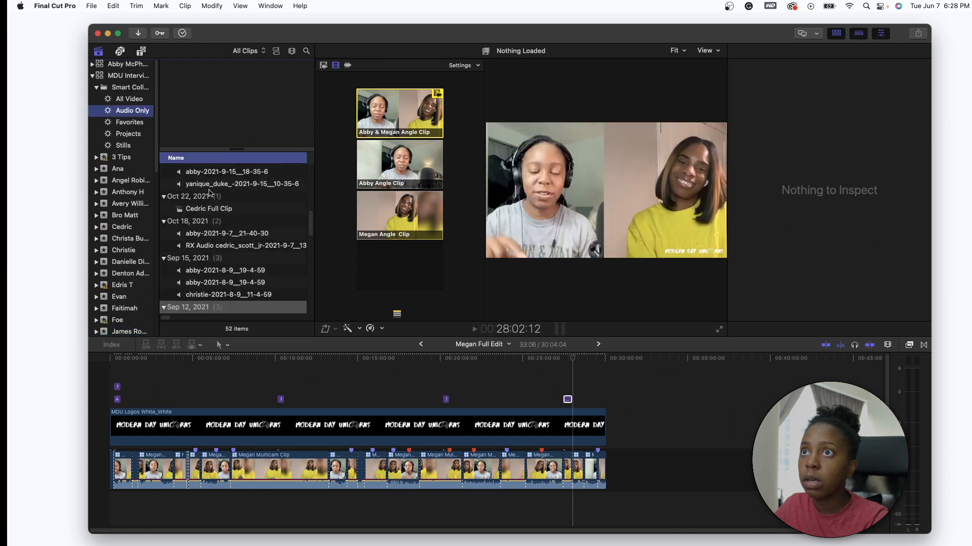
Connect the TOC3 audio clip beneath the interview and align it with the start of the project.
scroll(213, 232, down, 10)
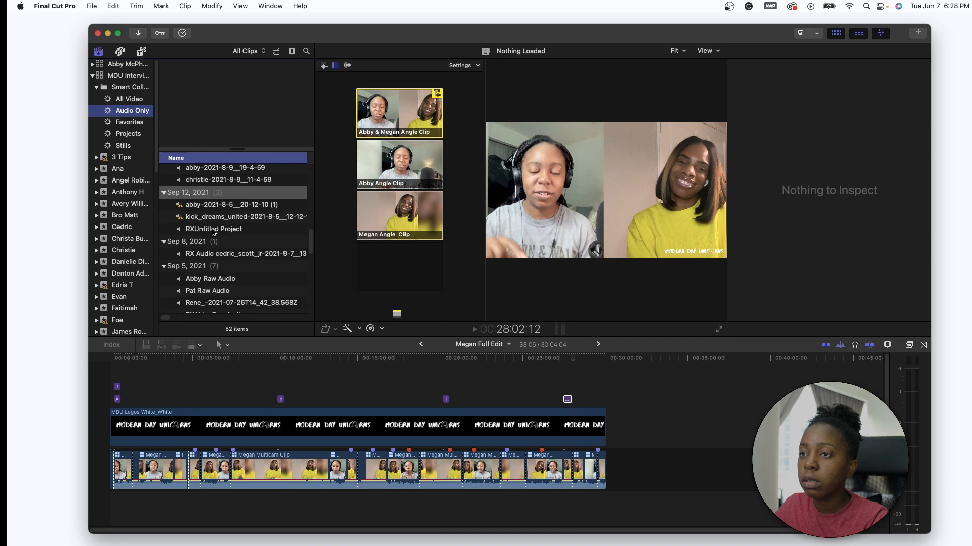
scroll(213, 232, down, 5)
click(191, 257)
drag(188, 259, 244, 507)
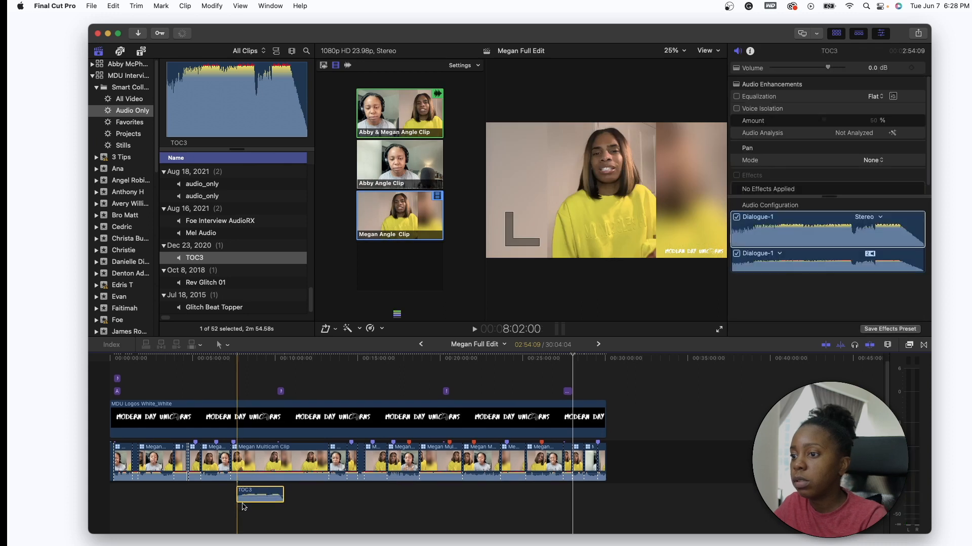
scroll(242, 505, down, 2)
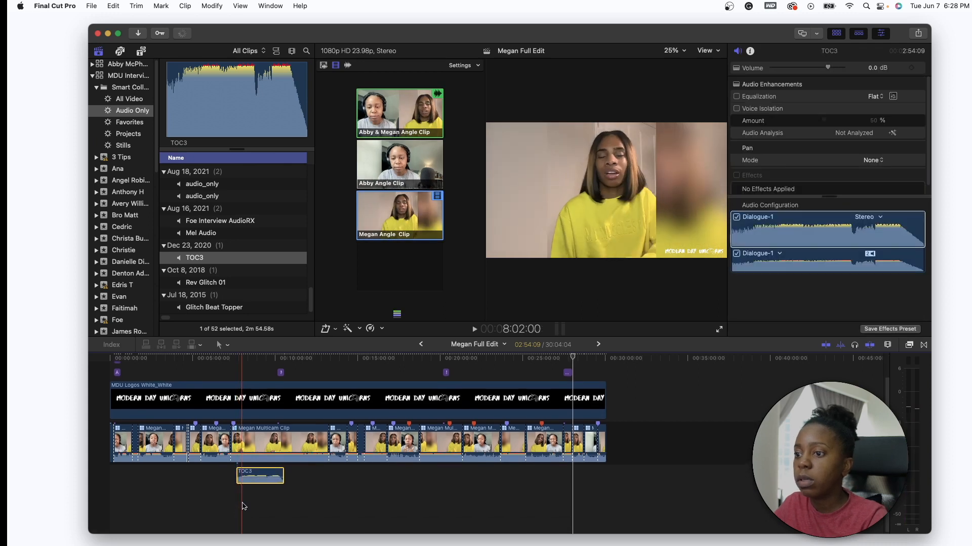
click(254, 466)
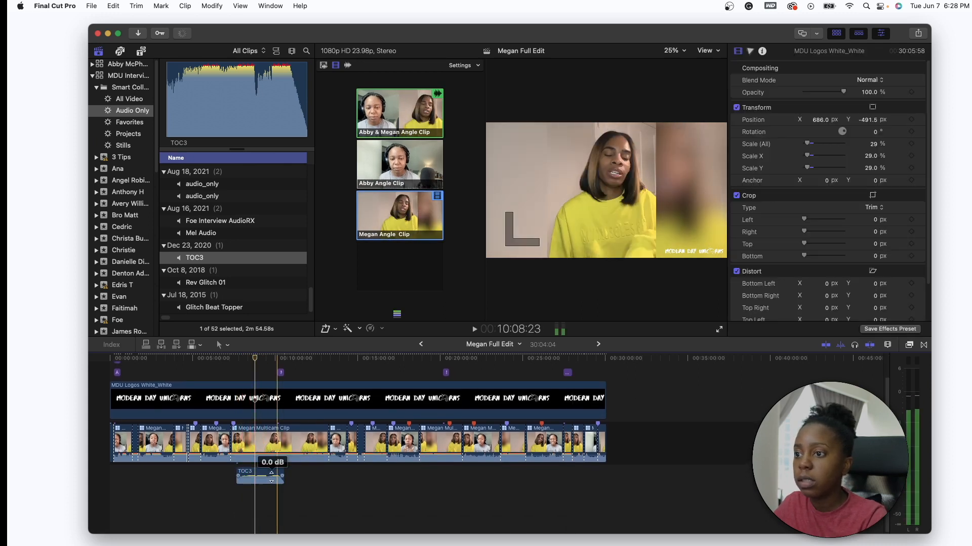
drag(271, 476, 145, 476)
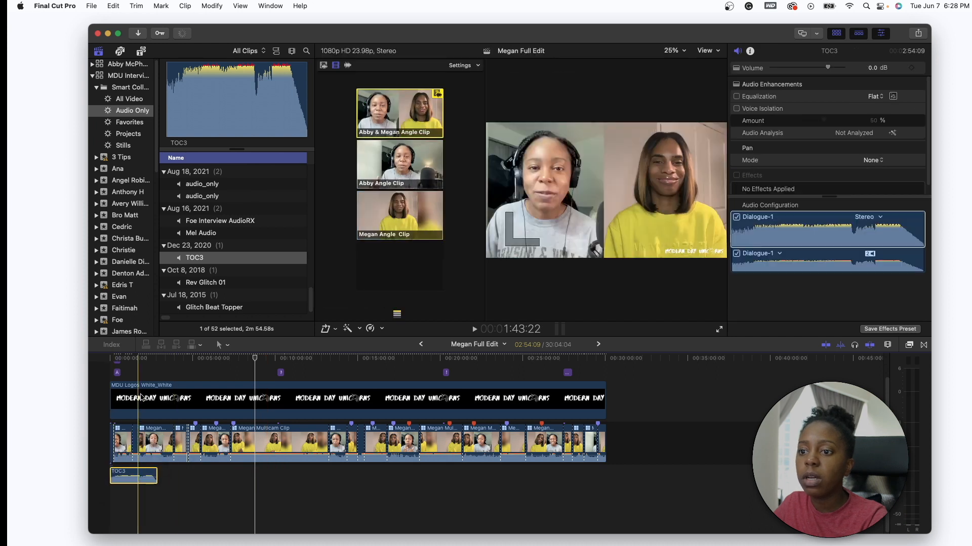
Split the TOC3 audio at about 1:03 and move its second part to around the 7-minute mark.
key(super+equal)
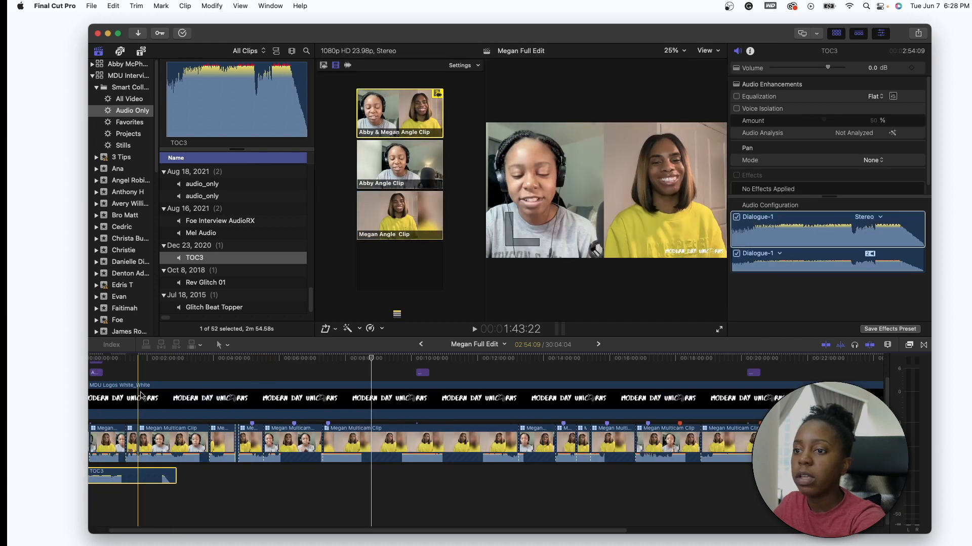
scroll(150, 498, left, 2)
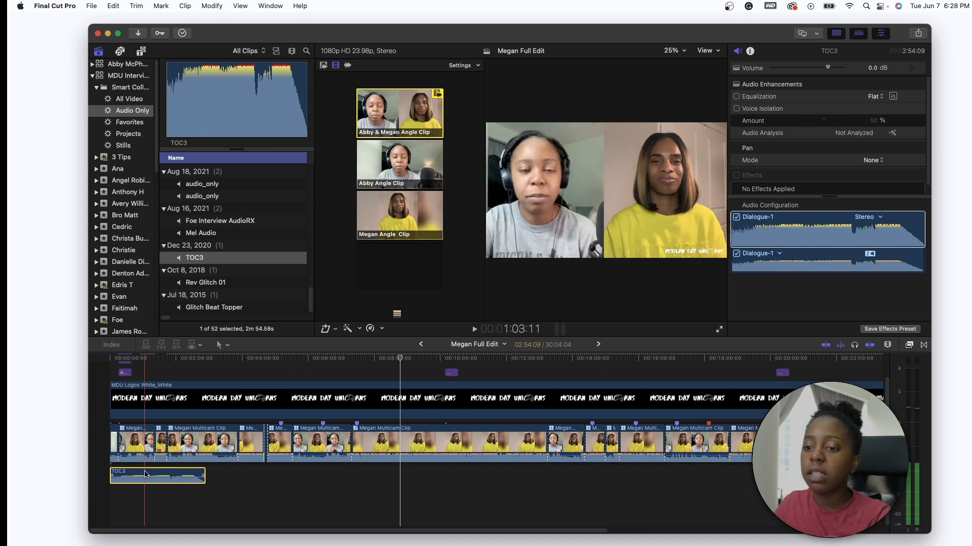
key(super+b)
drag(167, 475, 362, 483)
drag(130, 477, 132, 478)
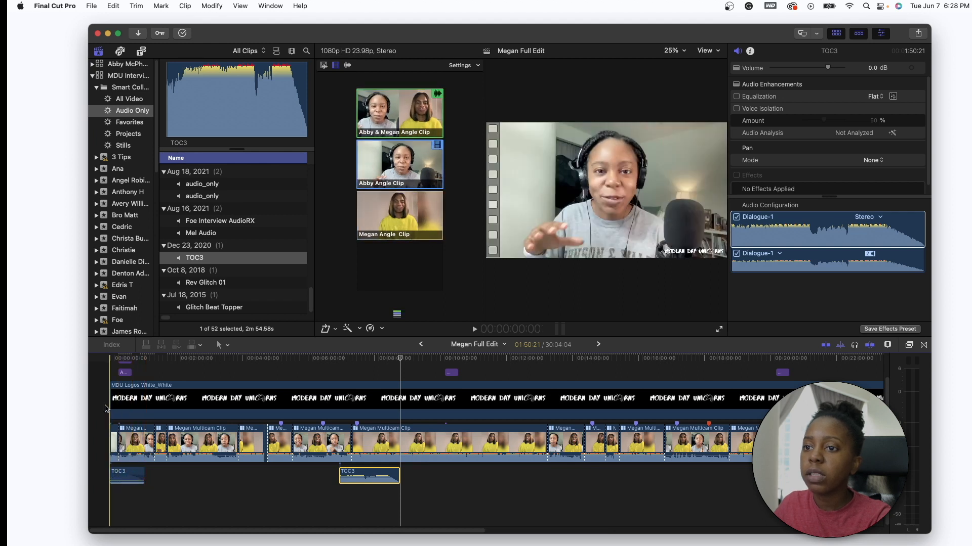
Play parts of the interview's opening to judge the music's end point, and extend the first TOC3 clip to about 1:43 long.
key(space)
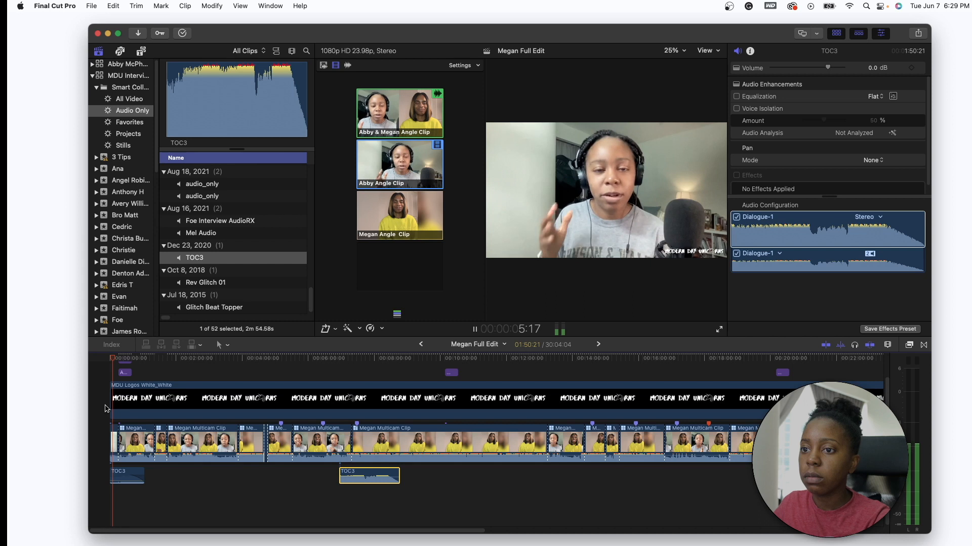
key(space)
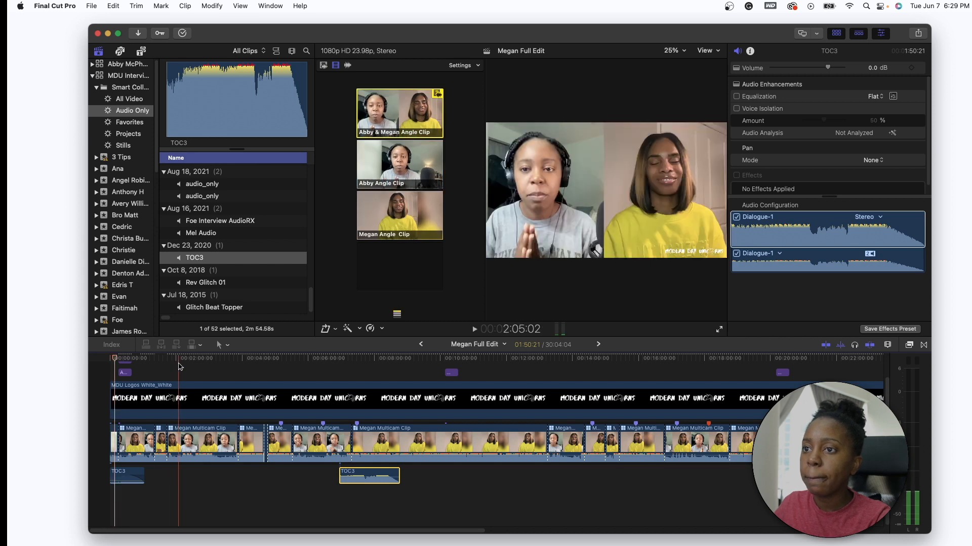
key(space)
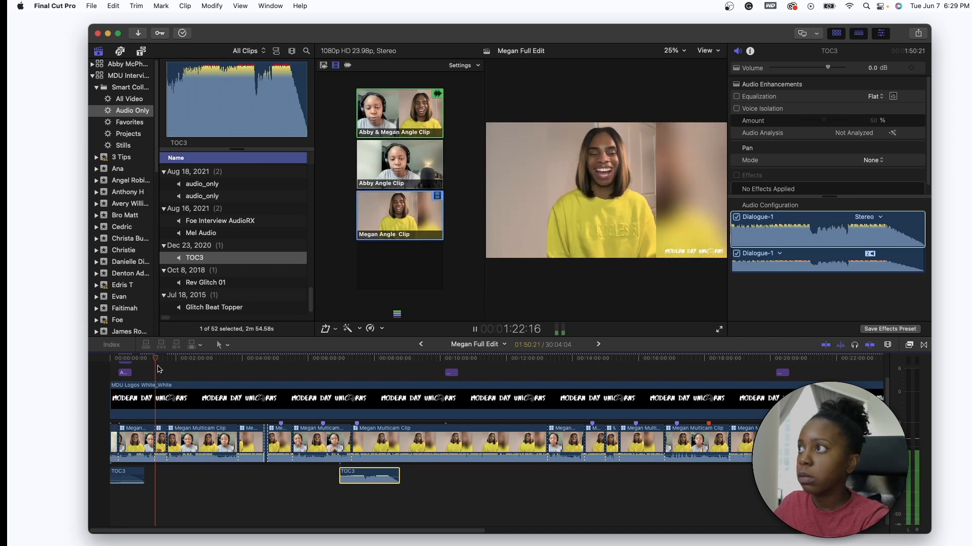
key(space)
drag(143, 474, 166, 473)
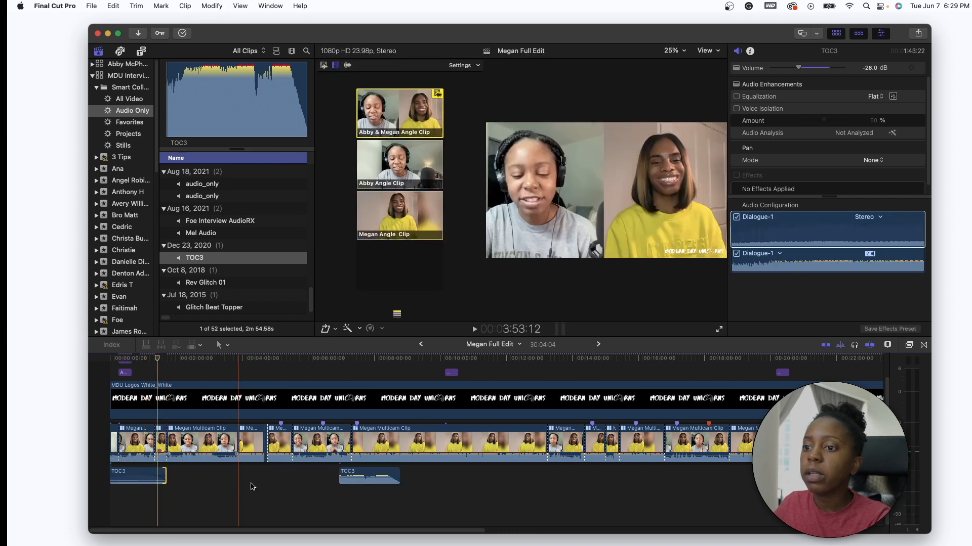
Move the second TOC3 clip to the end of the project so that it ends at about 30:15.
key(shift+z)
drag(176, 476, 419, 475)
key(shift+z)
key(End)
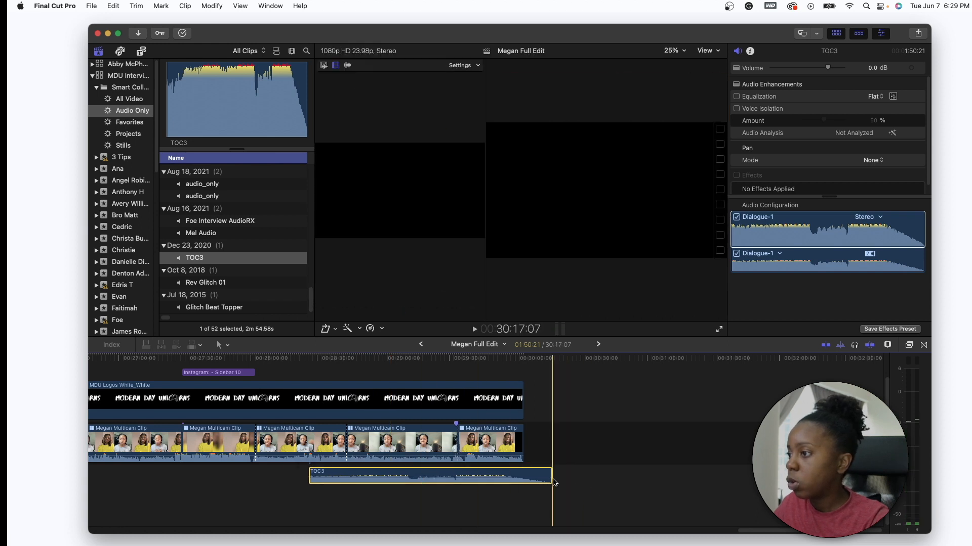
mouse_move(525, 475)
mouse_down()
mouse_move(509, 473)
mouse_move(519, 474)
mouse_up()
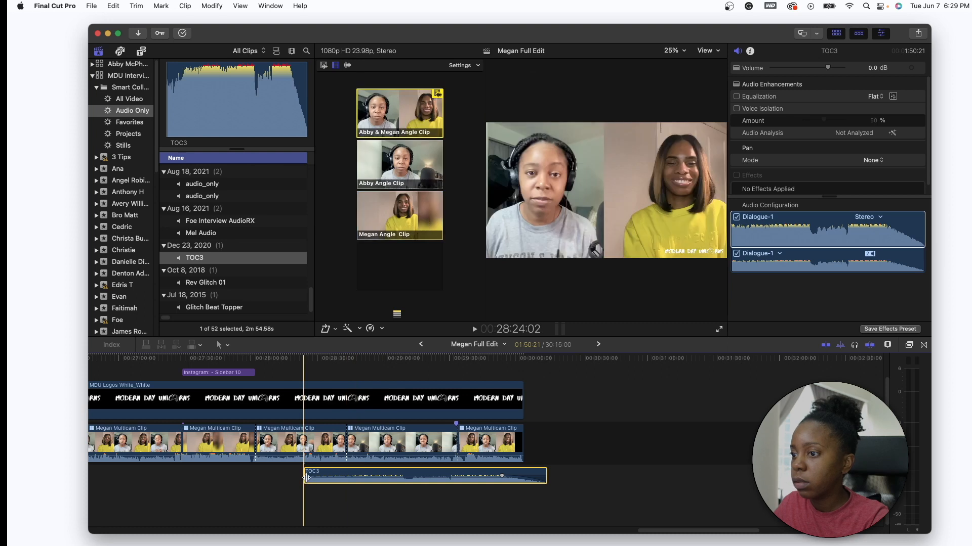
Add a short fade-in to the closing TOC3 clip and extend its start earlier so it lasts about 2:12.
drag(306, 476, 330, 477)
key(space)
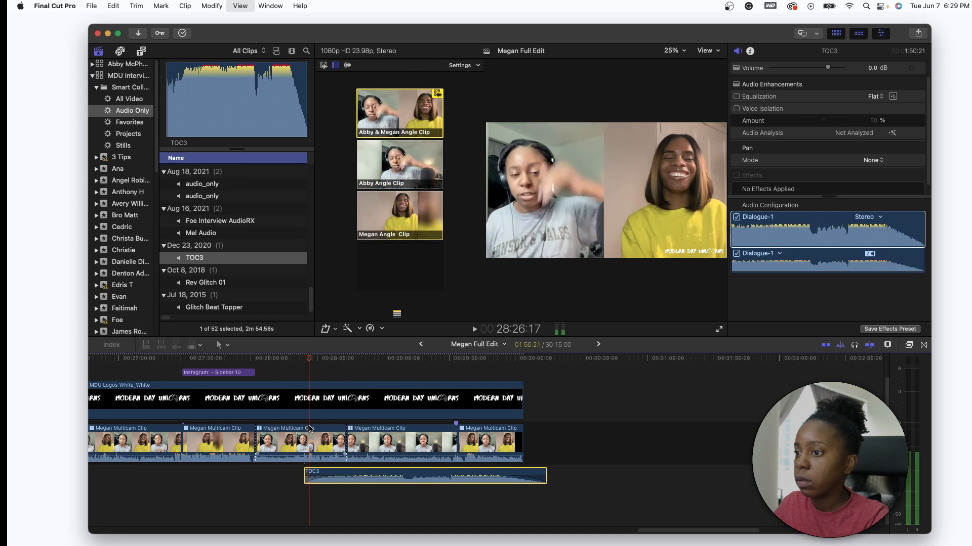
key(space)
drag(304, 483, 256, 479)
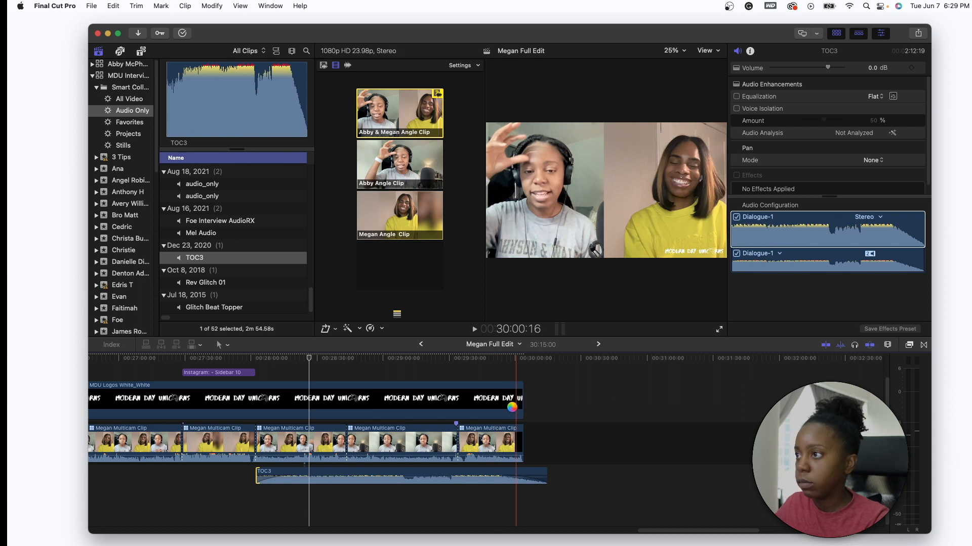
Play the last section of the interview to check the closing music against the dialogue.
key(space)
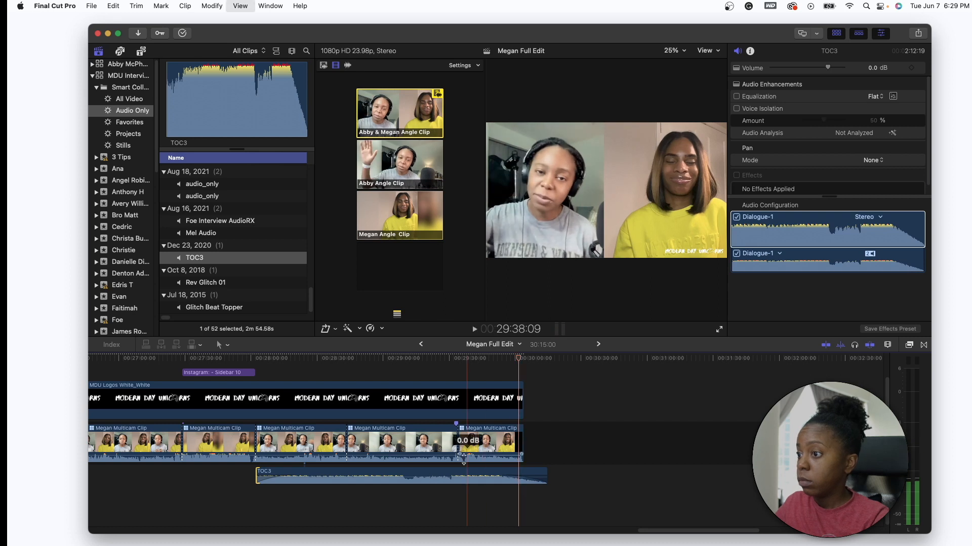
drag(450, 470, 450, 473)
key(space)
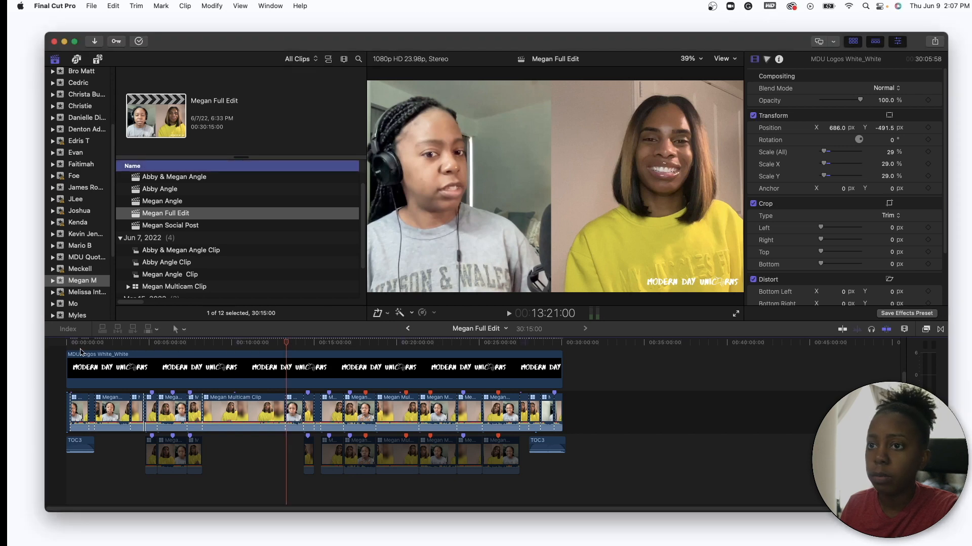
Select all the multicam clips in the primary storyline and open the Export File settings for the full edit.
drag(288, 345, 49, 361)
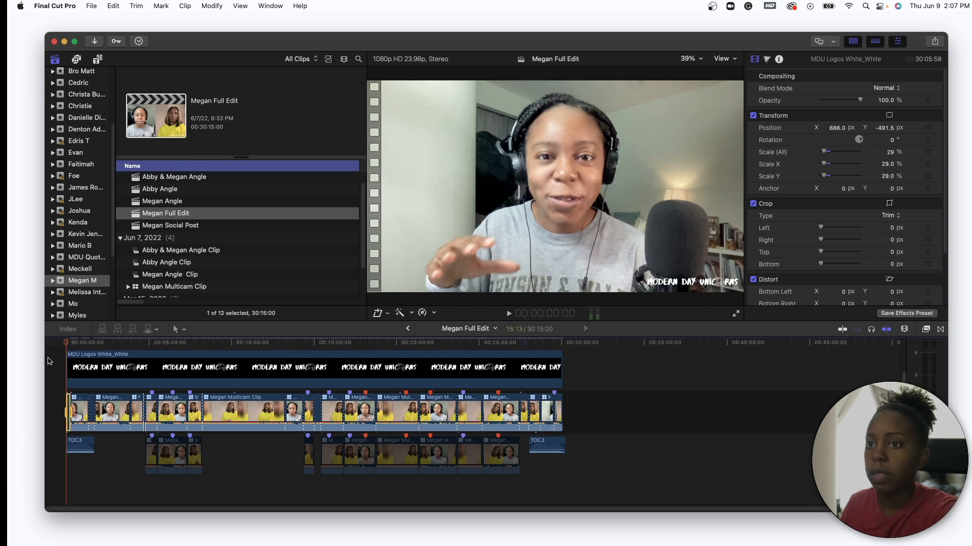
click(68, 411)
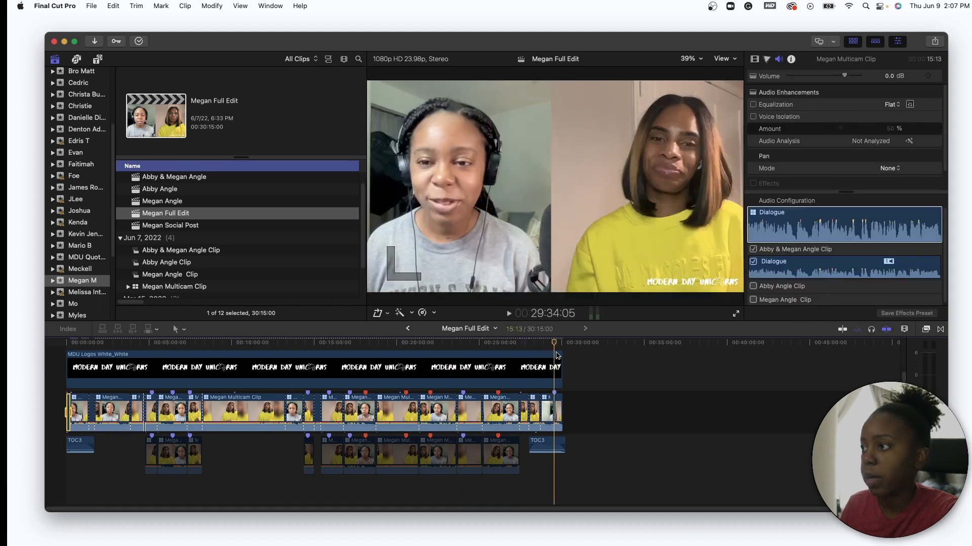
key(super+a)
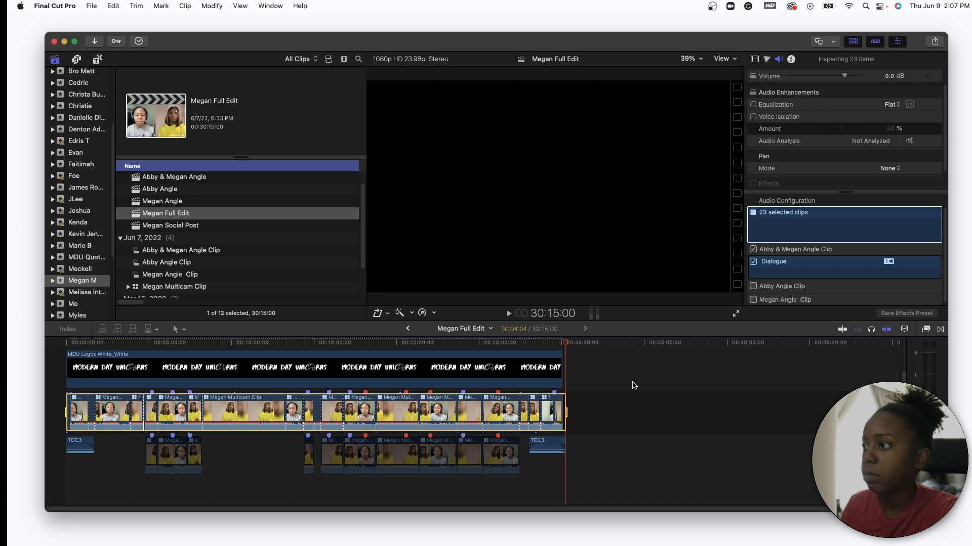
click(892, 196)
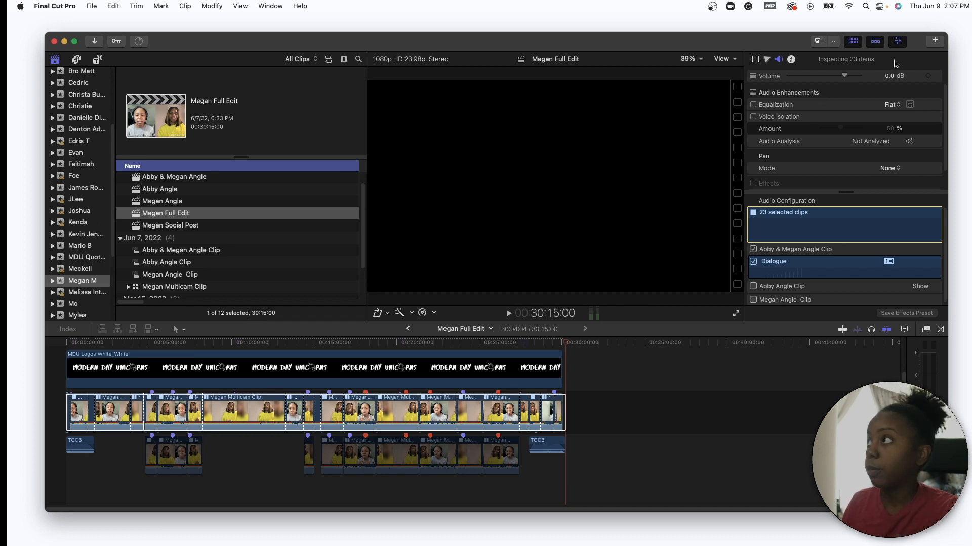
click(934, 42)
click(935, 42)
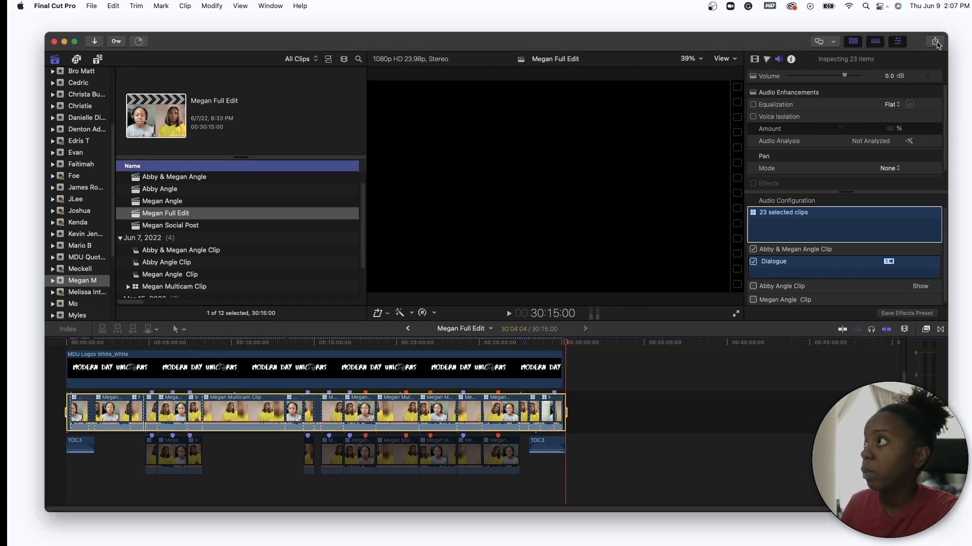
click(935, 42)
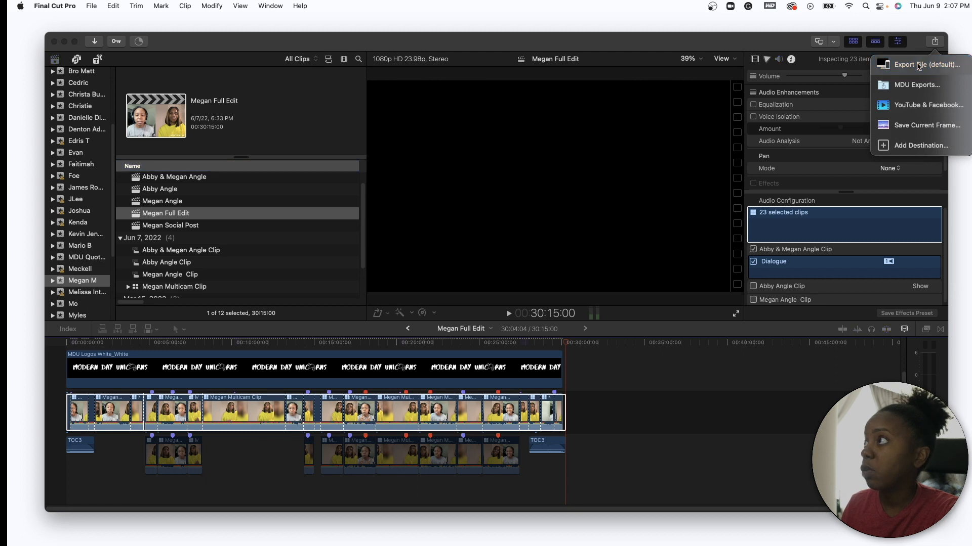
click(919, 66)
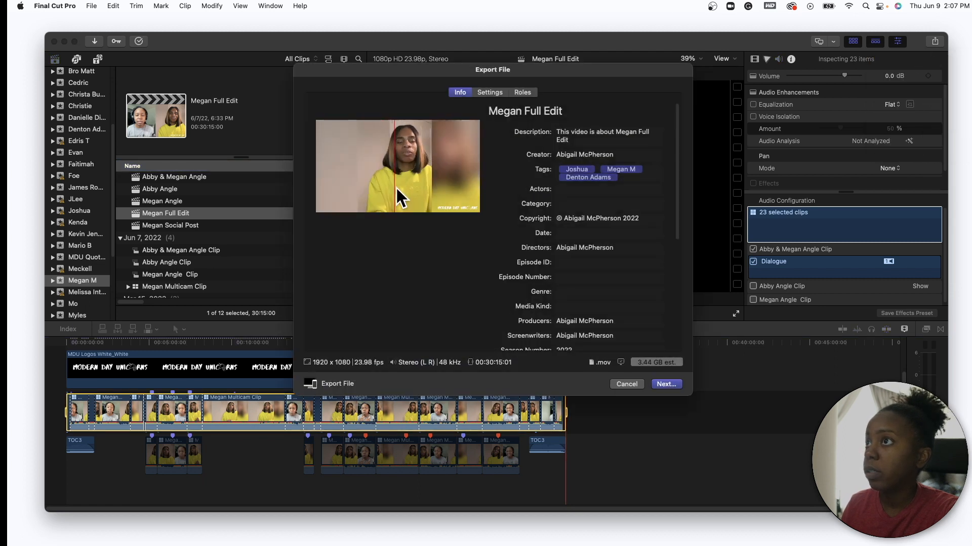
click(527, 109)
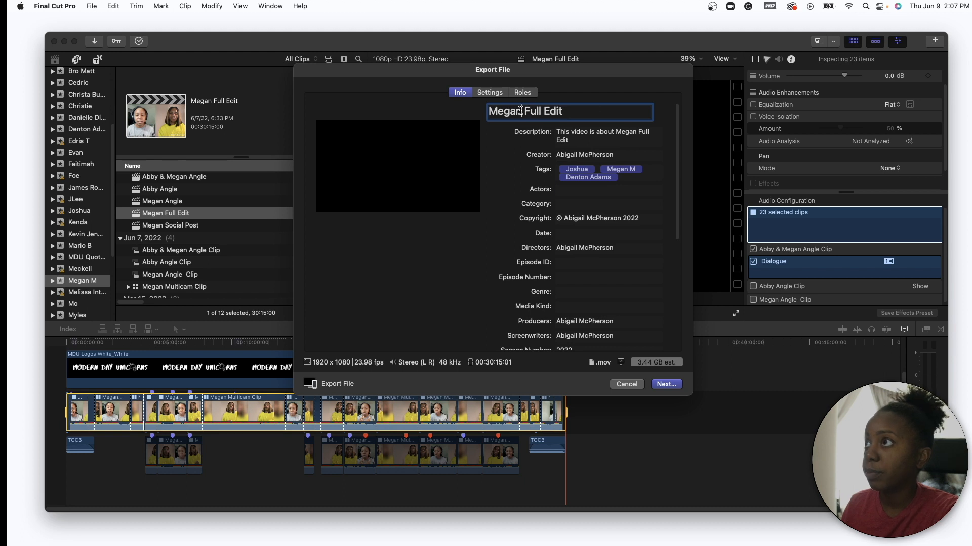
click(490, 93)
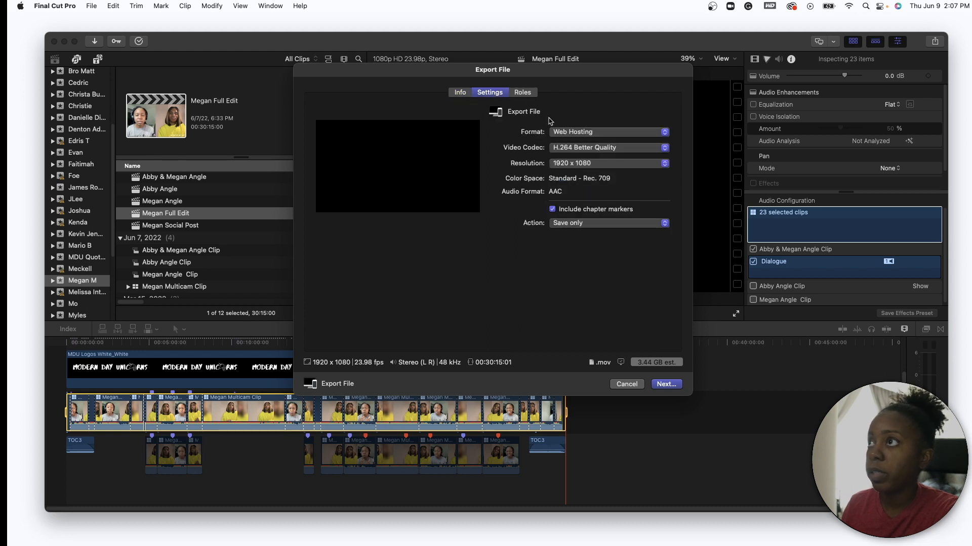
Try the Video and Audio, Video Only, Apple Devices and Computer export formats to compare their estimated file sizes.
click(593, 137)
click(586, 134)
click(587, 133)
click(603, 61)
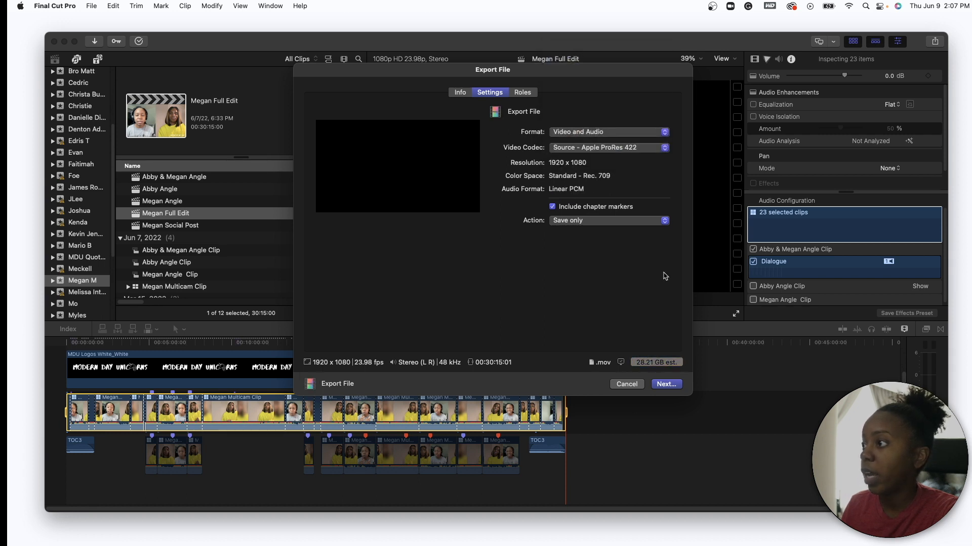
click(601, 131)
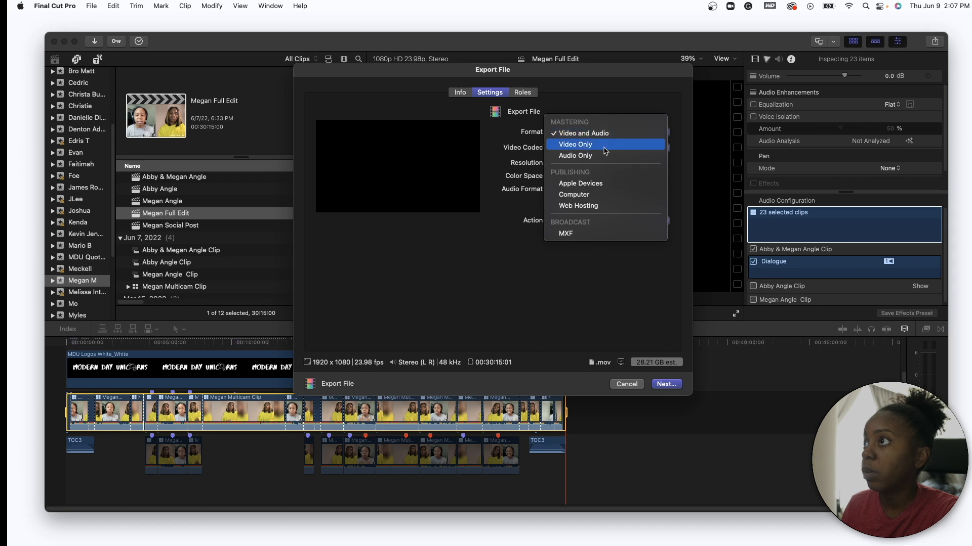
click(605, 147)
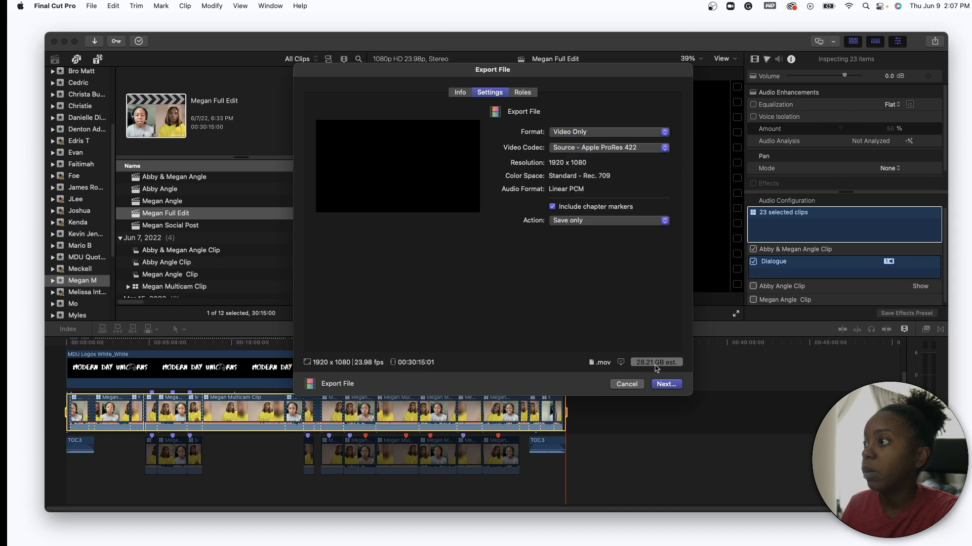
click(600, 133)
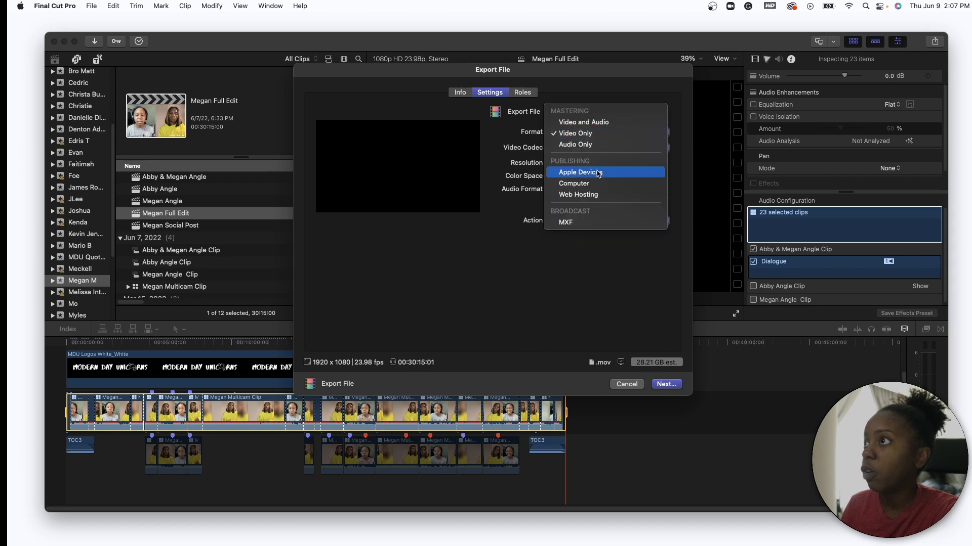
click(602, 174)
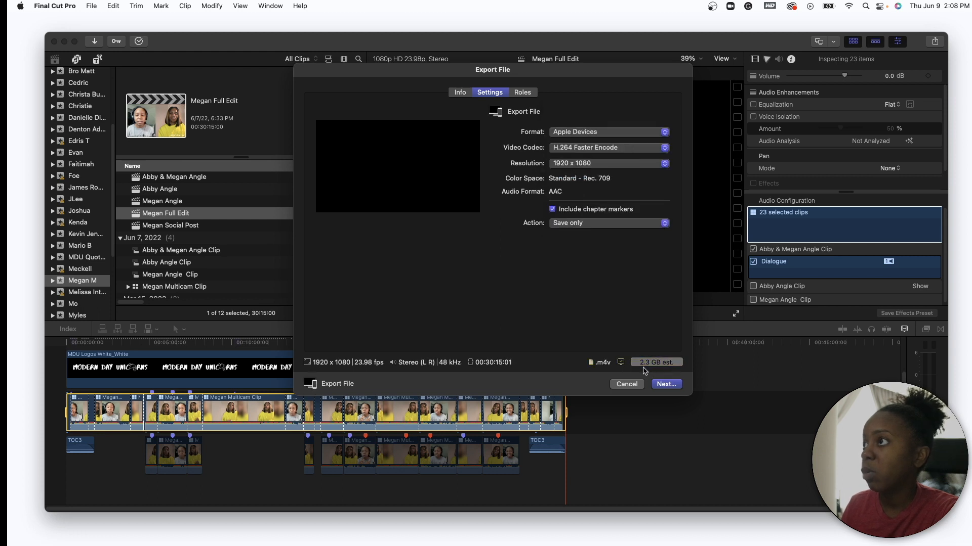
click(627, 137)
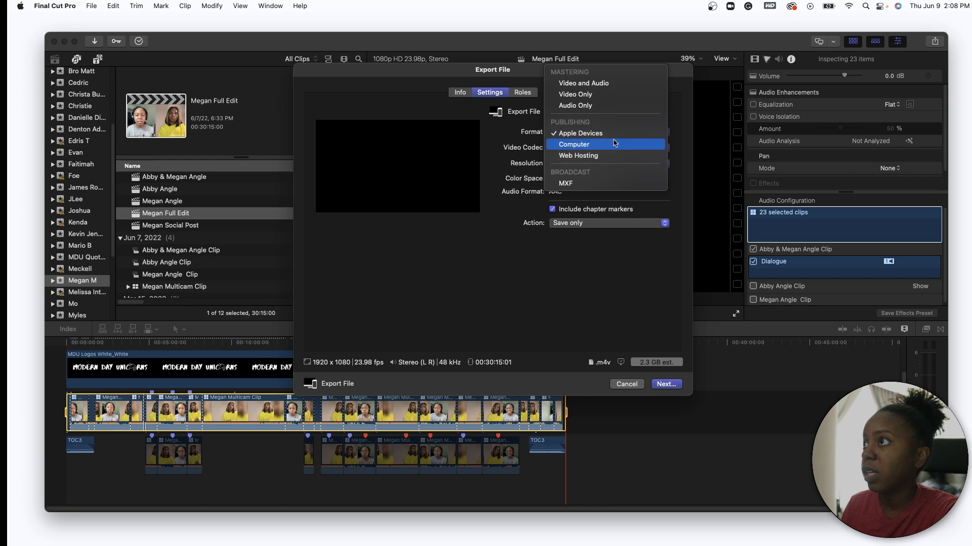
click(613, 145)
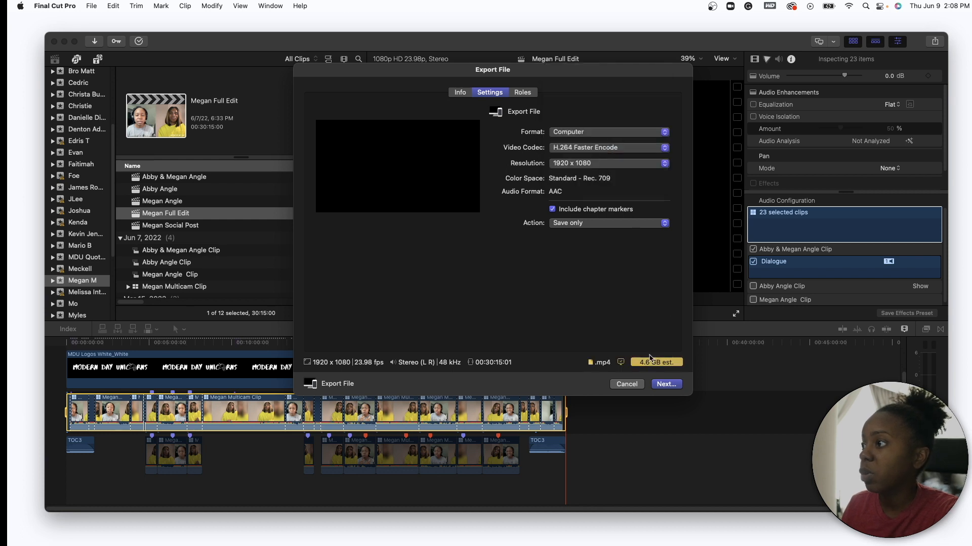
Set the export format to Web Hosting and the video codec to H.264 Better Quality.
click(607, 132)
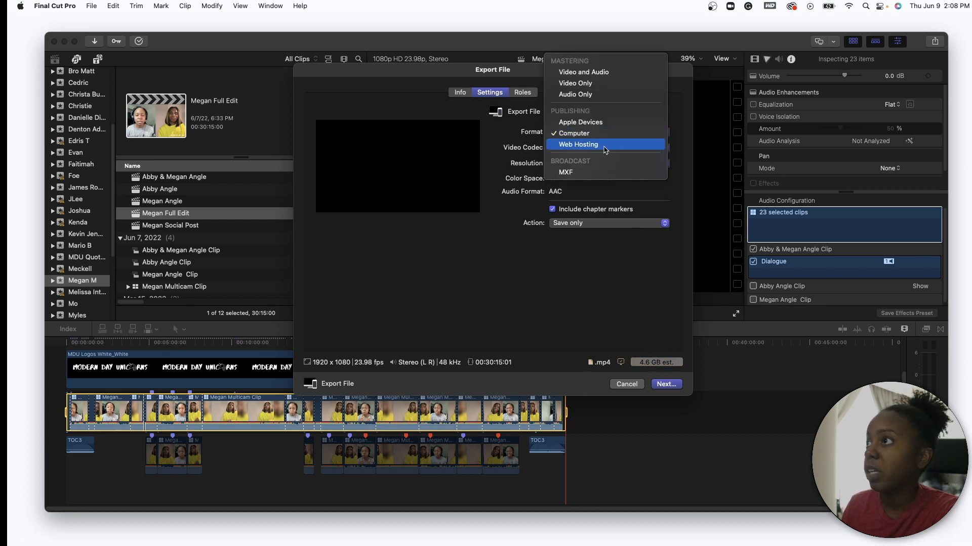
click(607, 146)
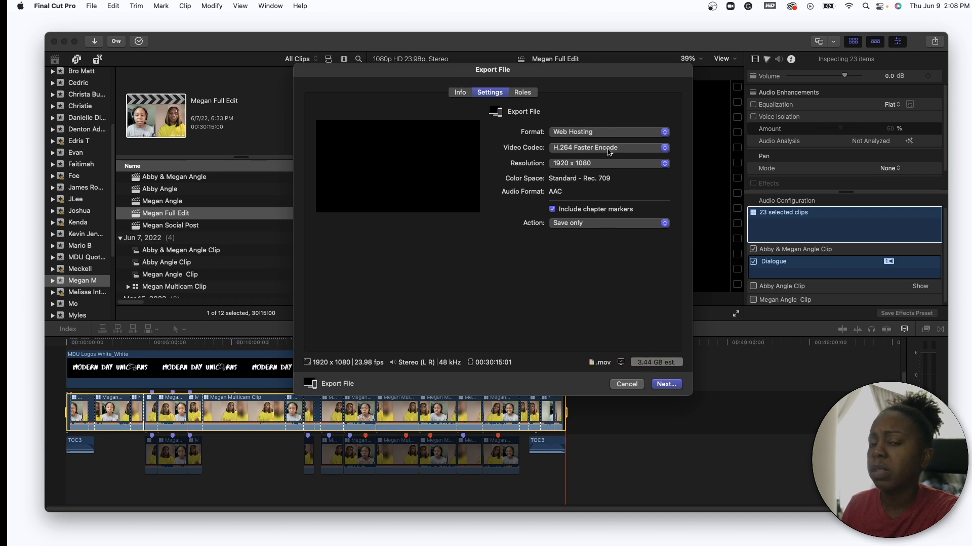
click(622, 152)
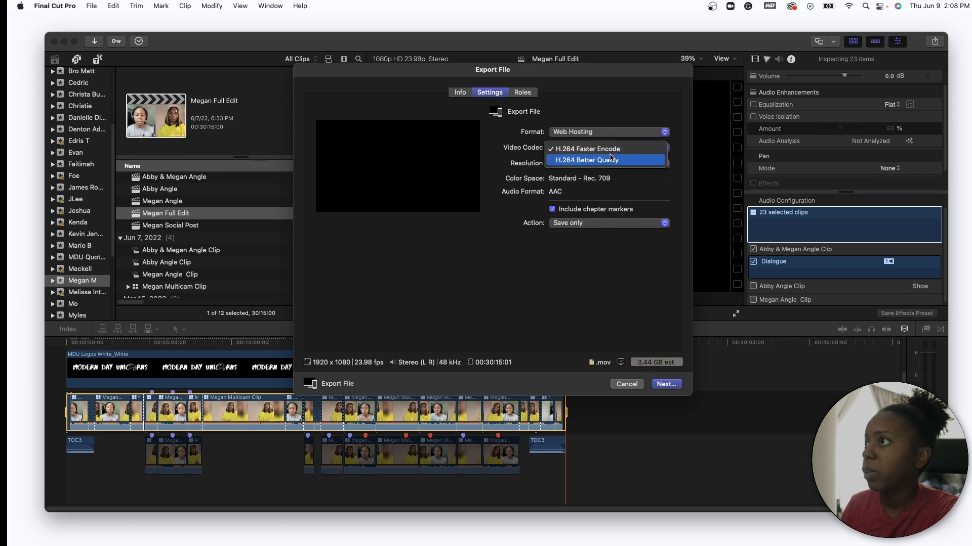
click(564, 165)
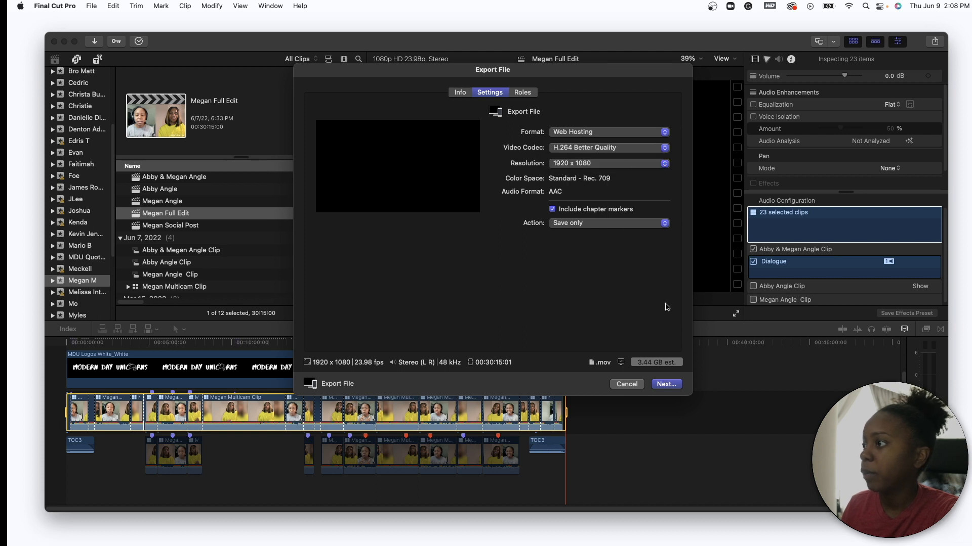
Continue to the save dialog and choose the interviewee's folder under 2021 > Interviews on the 4TB external drive as the destination.
click(666, 385)
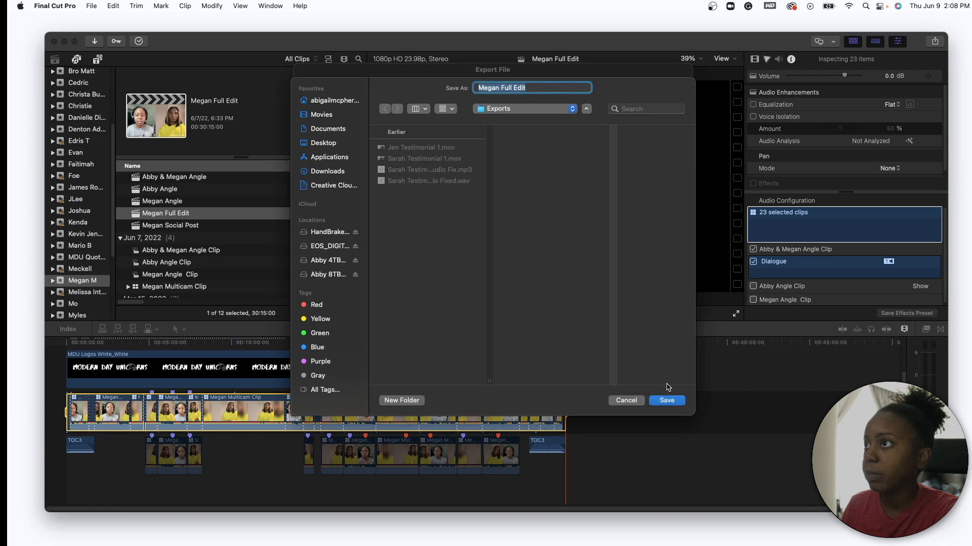
click(338, 274)
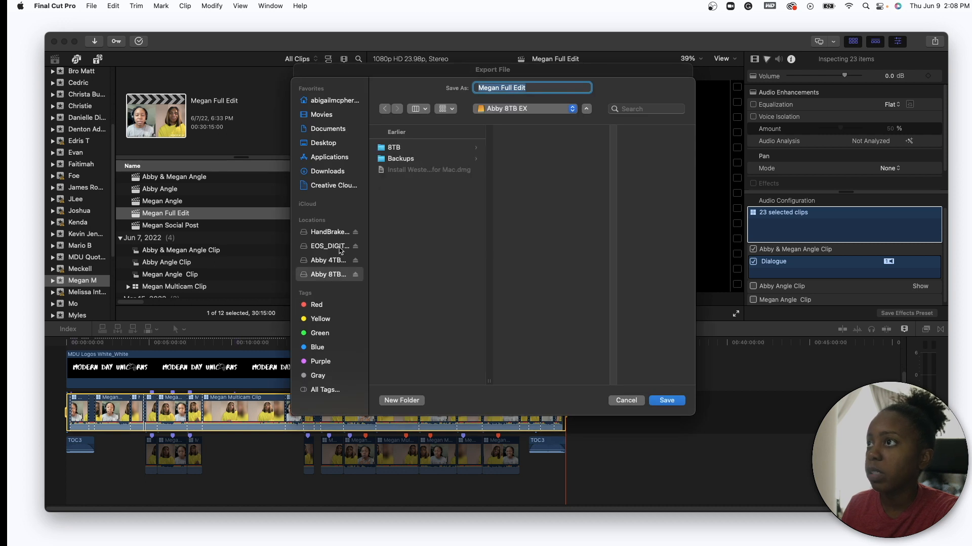
click(334, 263)
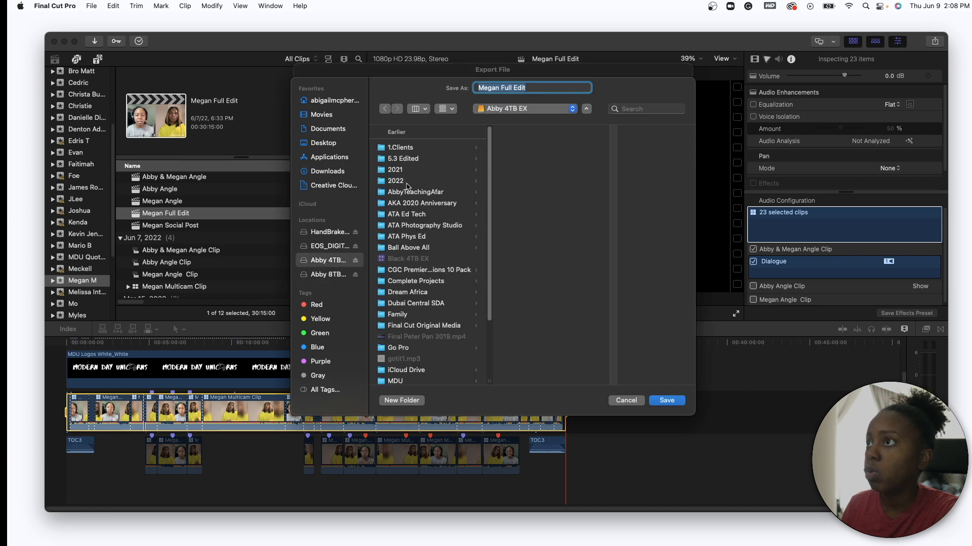
click(412, 170)
click(522, 182)
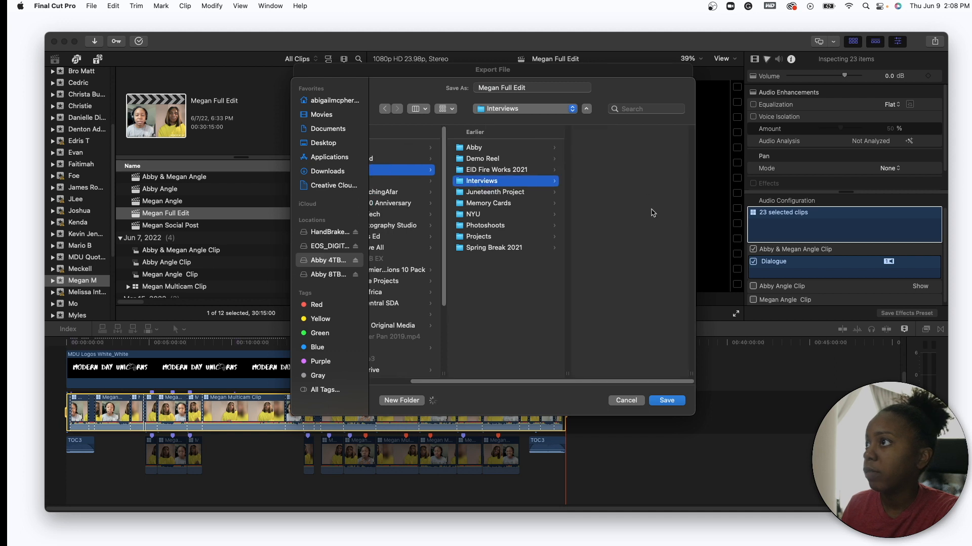
scroll(620, 309, down, 5)
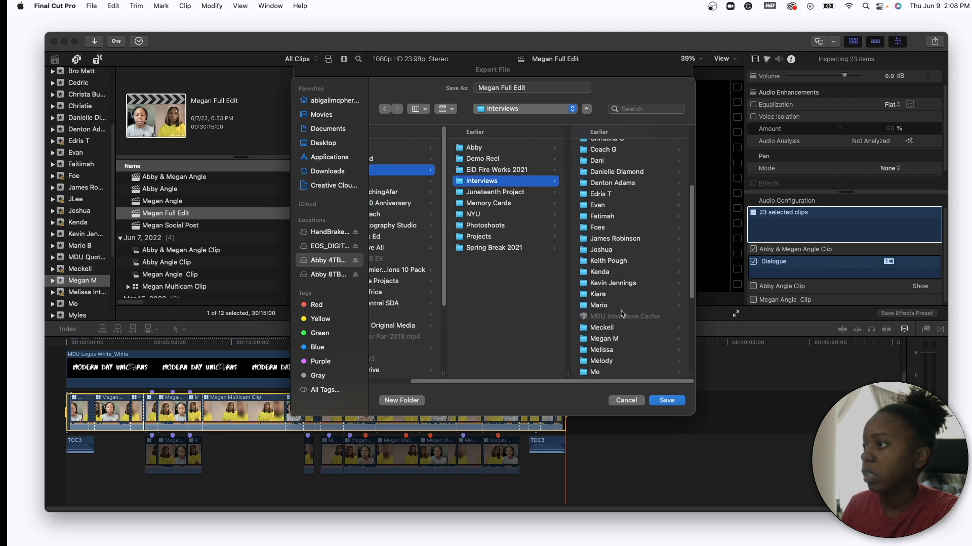
click(587, 340)
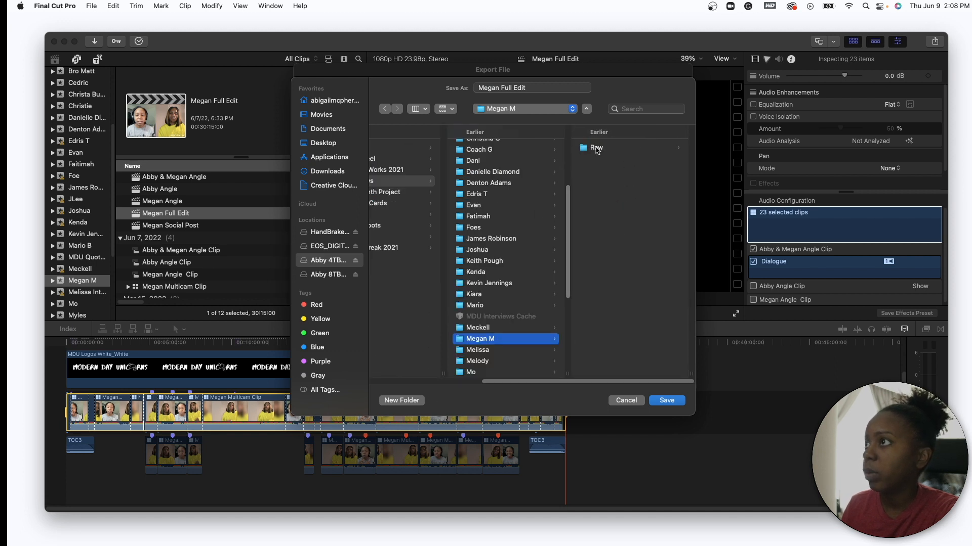
Create a folder named Exports inside the interviewee's folder and save the Web Hosting export of the full edit there.
click(410, 400)
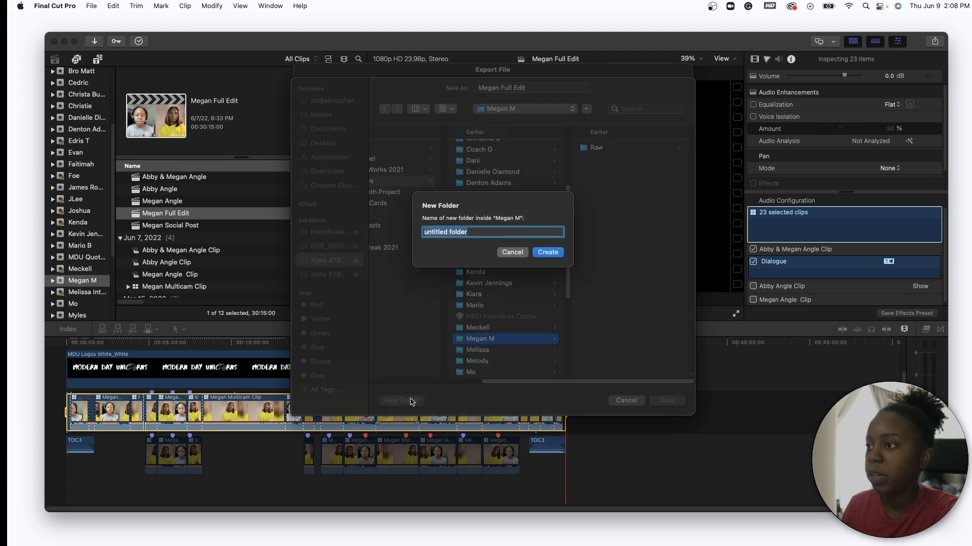
text(Exports)
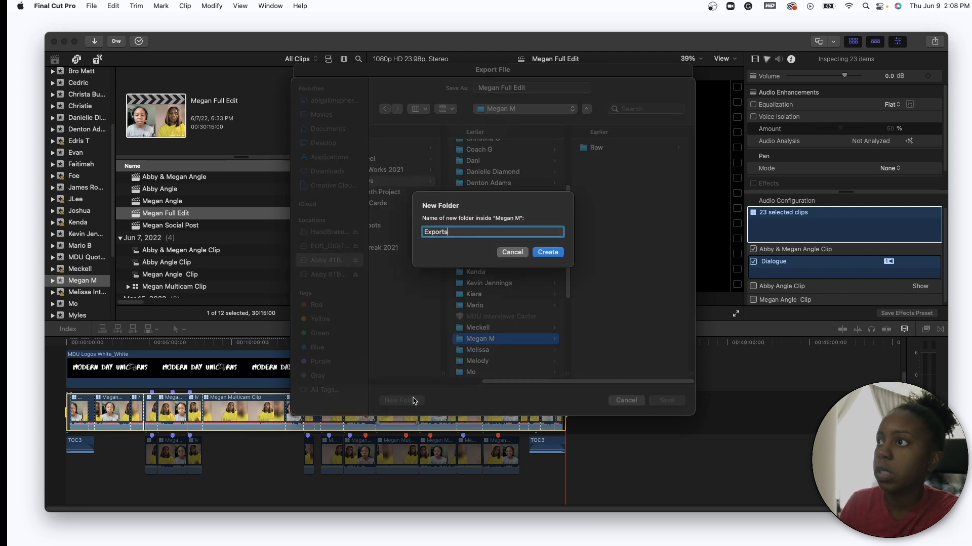
click(549, 253)
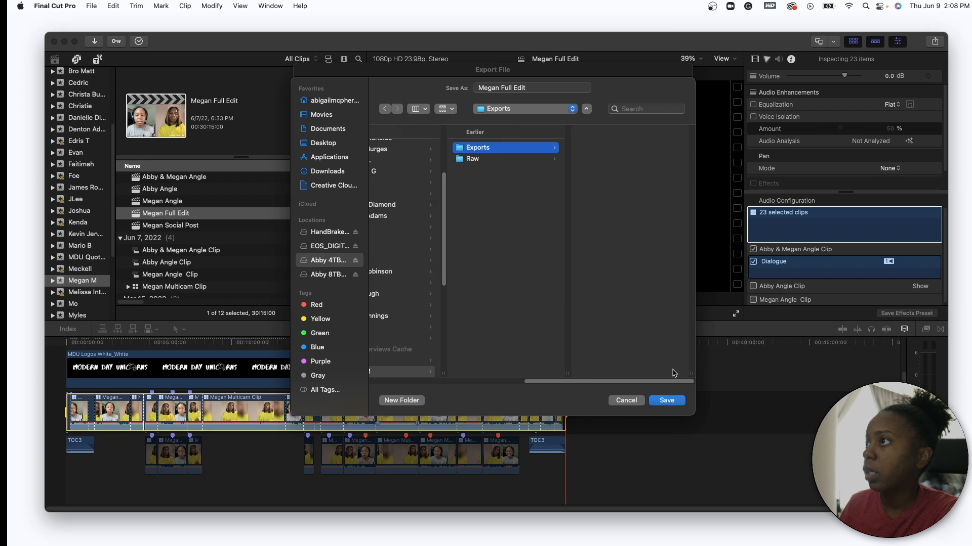
click(666, 401)
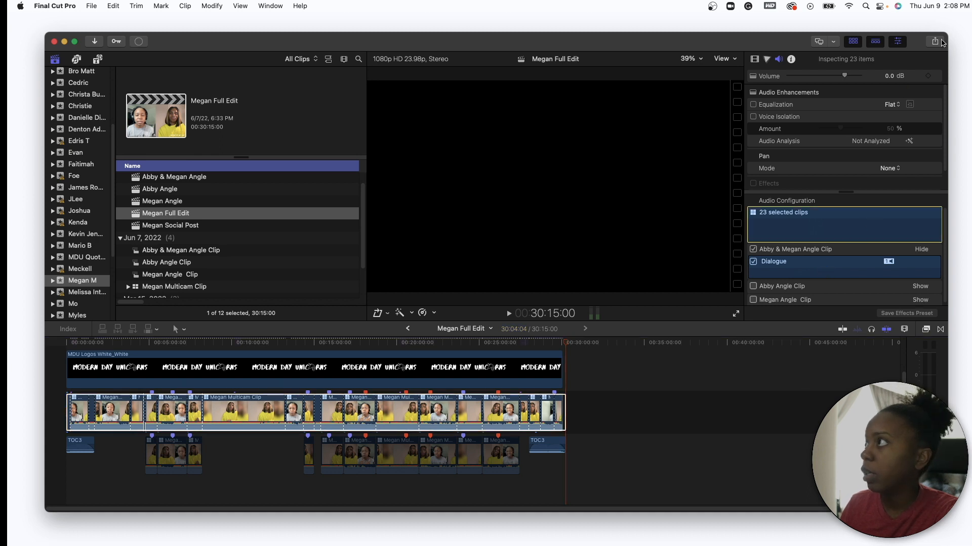
Export the full edit again in the Audio Only format as an MP3, saving it in the same Exports folder.
click(940, 42)
click(911, 60)
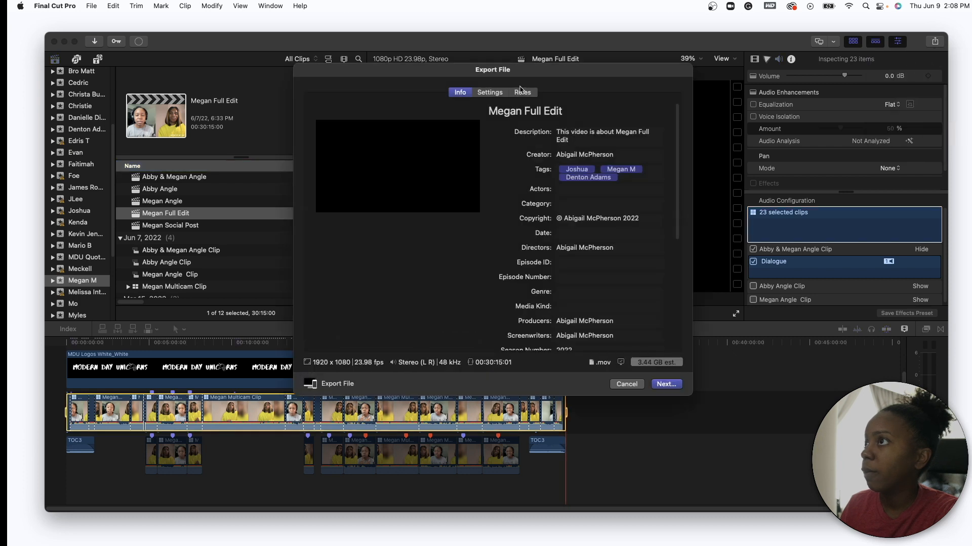
click(486, 97)
click(614, 135)
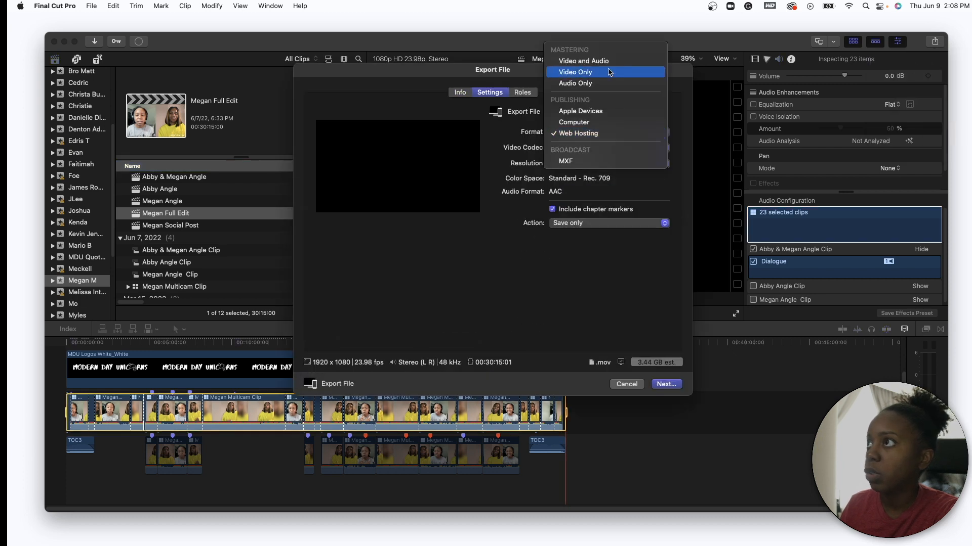
click(600, 84)
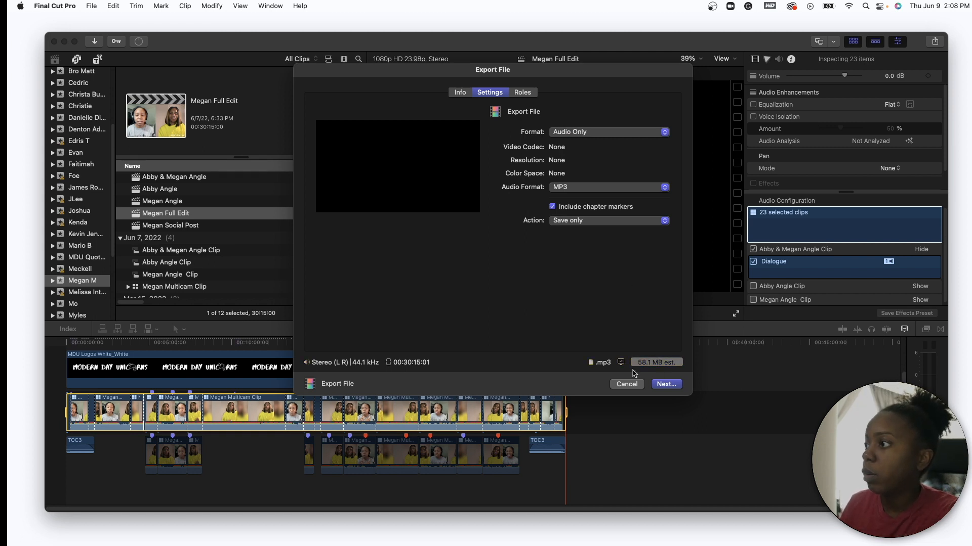
click(670, 388)
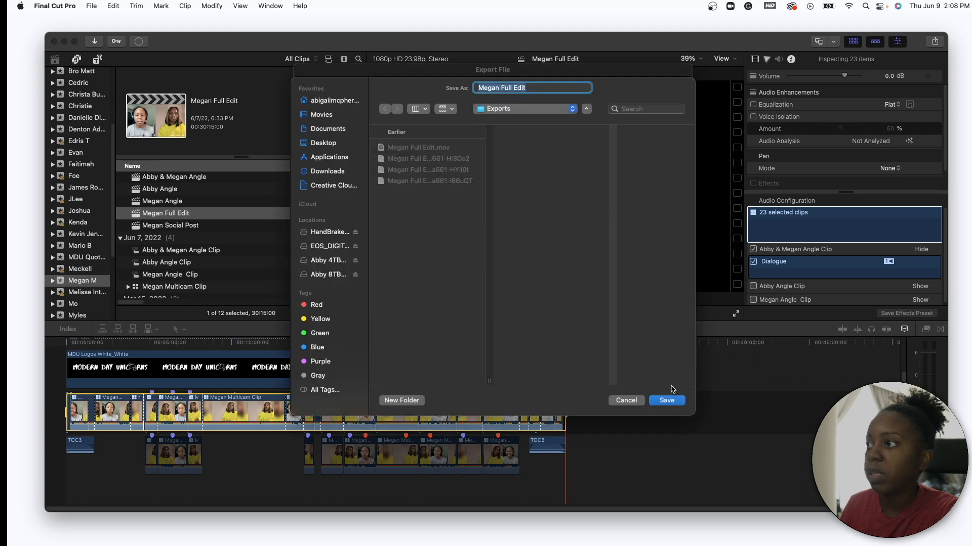
click(668, 404)
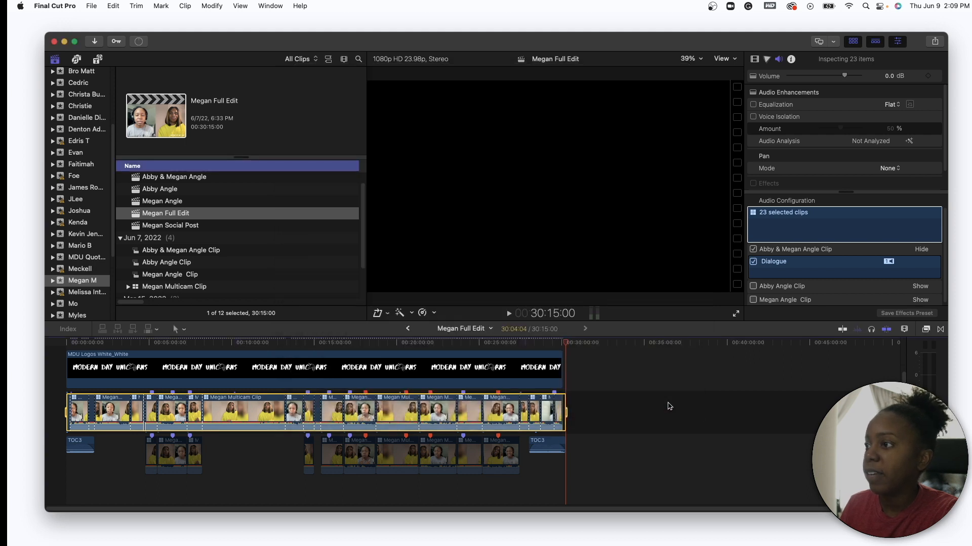